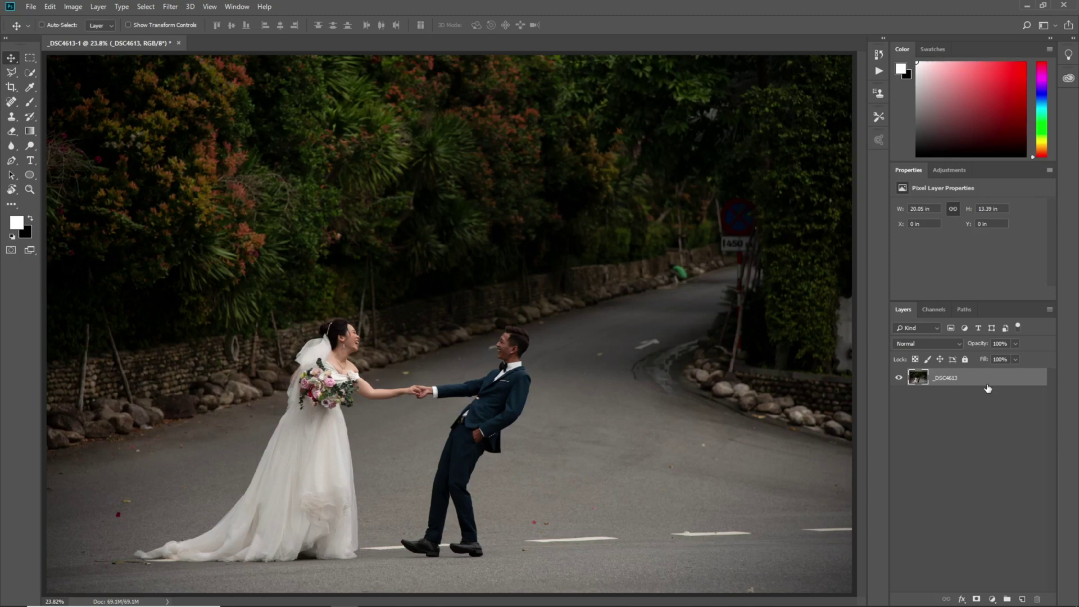
# Duplicate the _DSC4613 photo layer.
pyautogui.hotkey('ctrl', 'j')
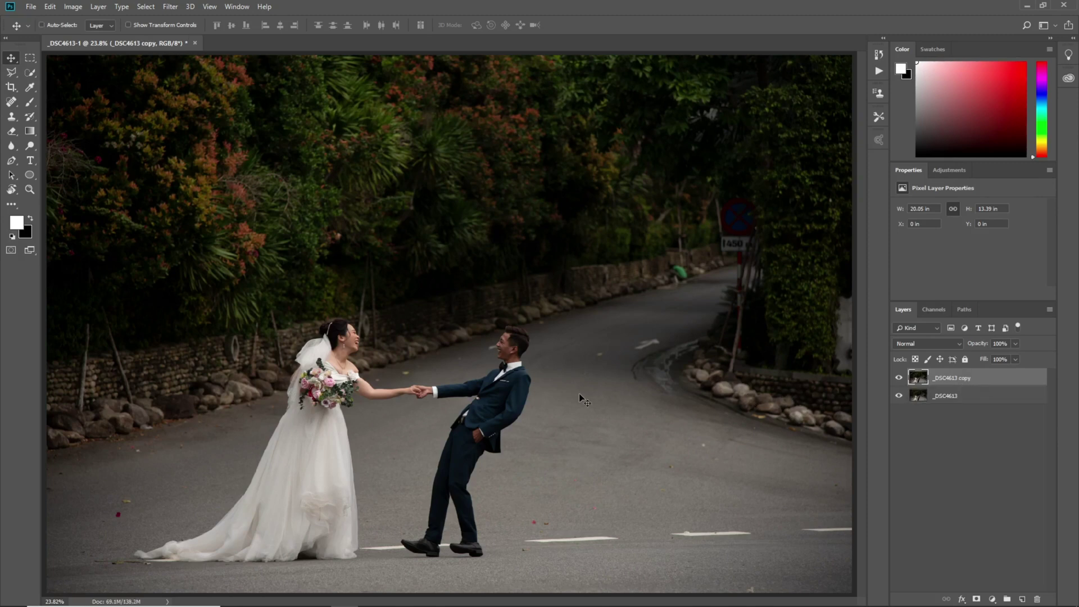
pyautogui.hotkey('ctrl', '+')
pyautogui.hotkey('ctrl', '+')
pyautogui.hotkey('ctrl', '+')
pyautogui.hotkey('ctrl', '+')
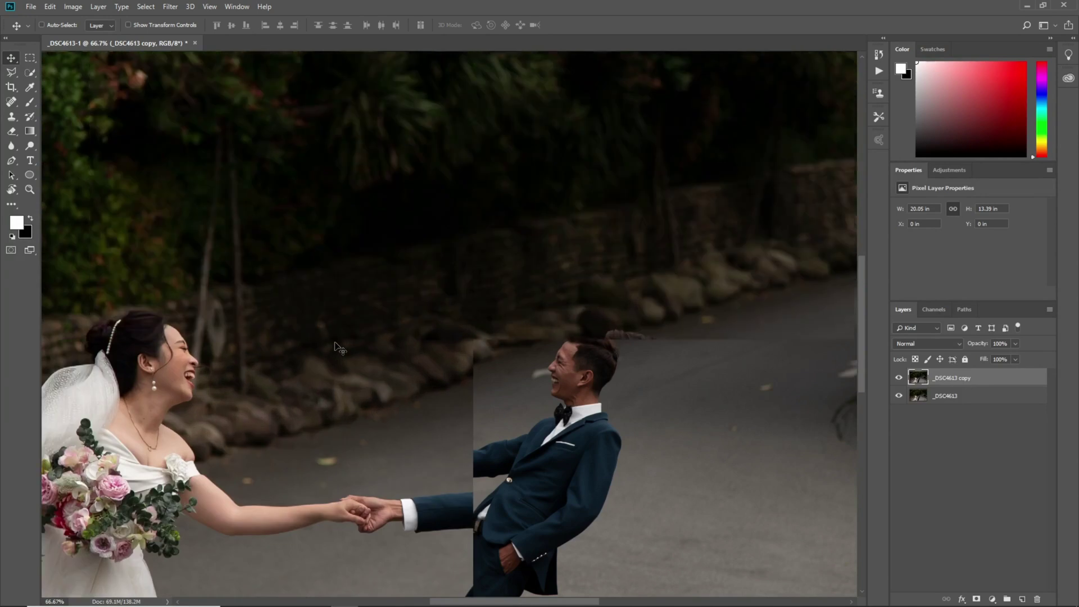
pyautogui.hotkey('ctrl', '+')
pyautogui.moveTo(458, 294); pyautogui.dragTo(575, 284)
pyautogui.hotkey('ctrl', '0')
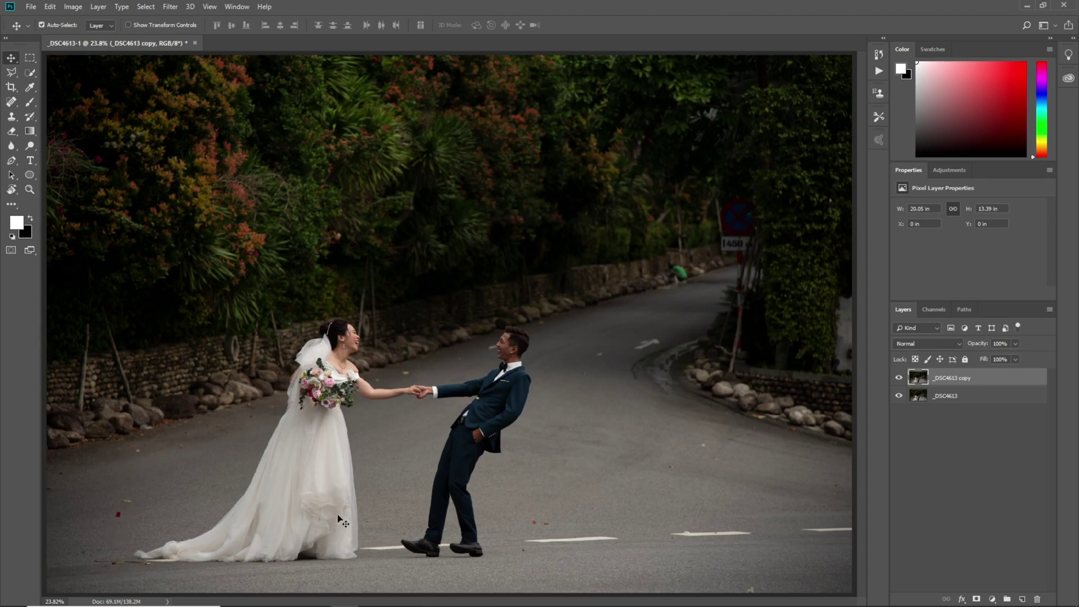
# Remove the fallen leaf and twigs from the road beside the dress train with the Spot Healing Brush at size 100.
pyautogui.click(11, 102)
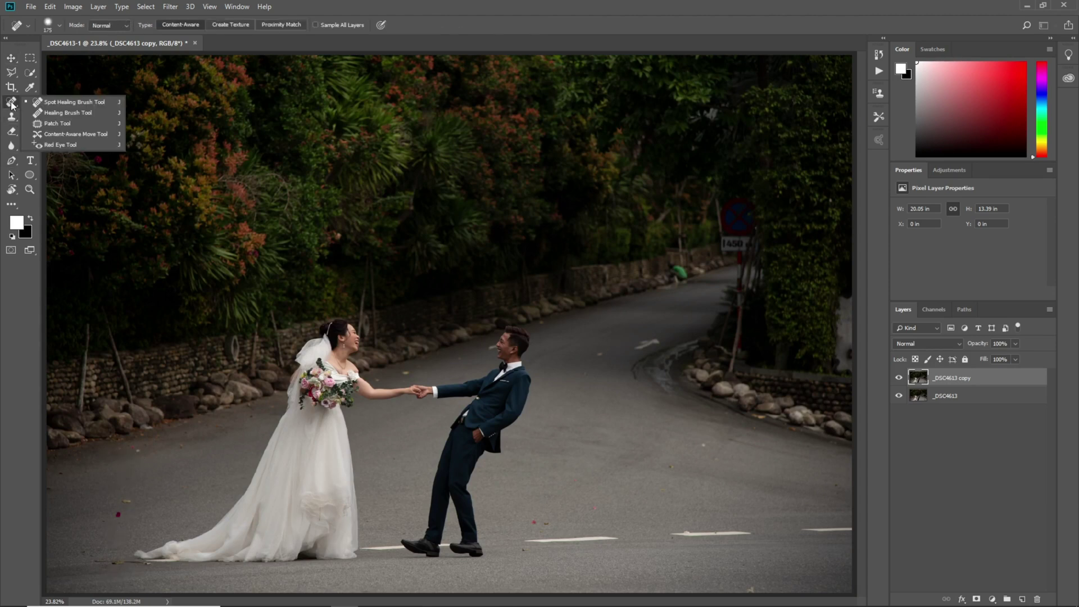
pyautogui.click(39, 102)
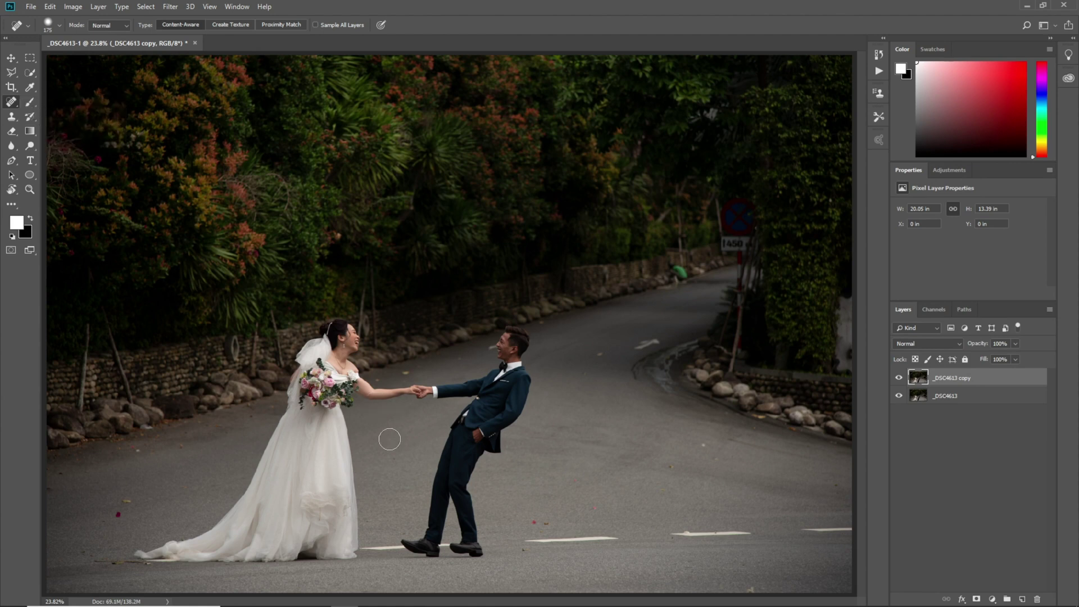
pyautogui.hotkey('ctrl', '+')
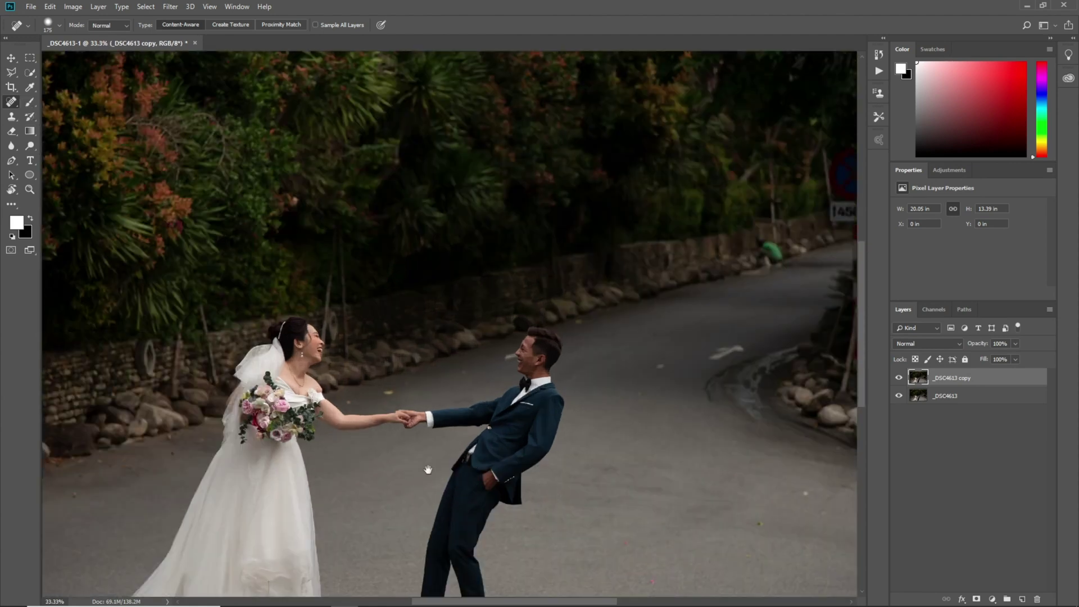
pyautogui.hotkey('ctrl', '+')
pyautogui.press('[')
pyautogui.press('[')
pyautogui.press('[')
pyautogui.click(175, 454)
pyautogui.click(185, 436)
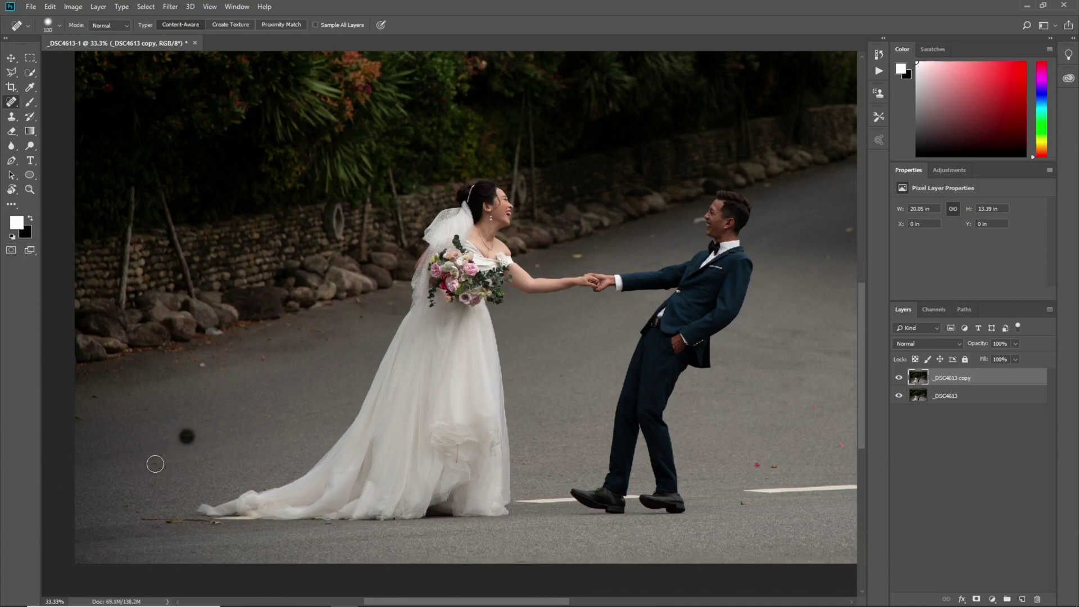
pyautogui.moveTo(147, 518); pyautogui.dragTo(217, 529)
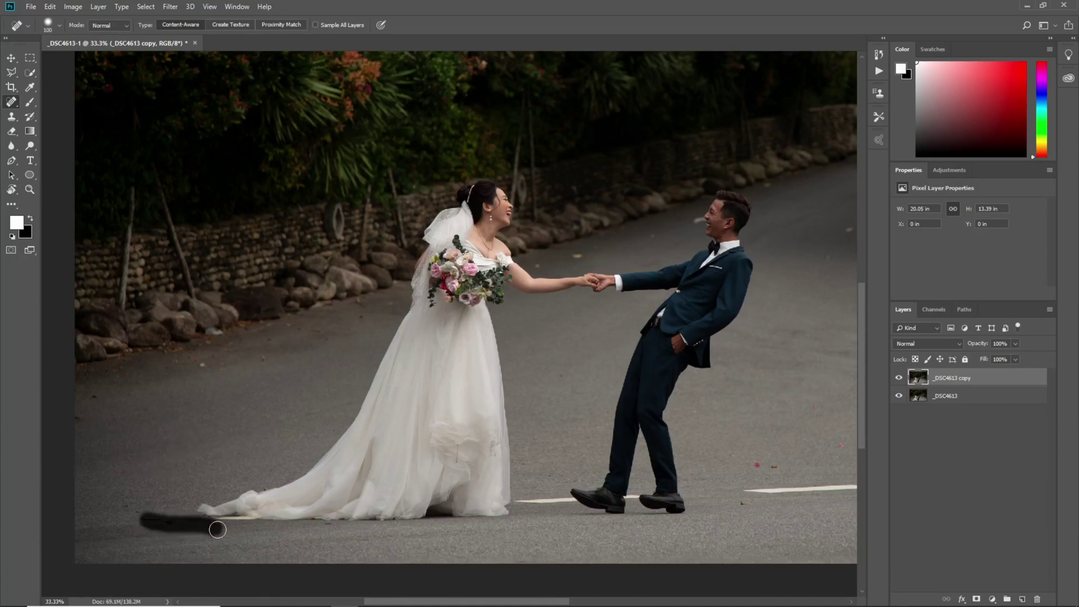
pyautogui.click(119, 512)
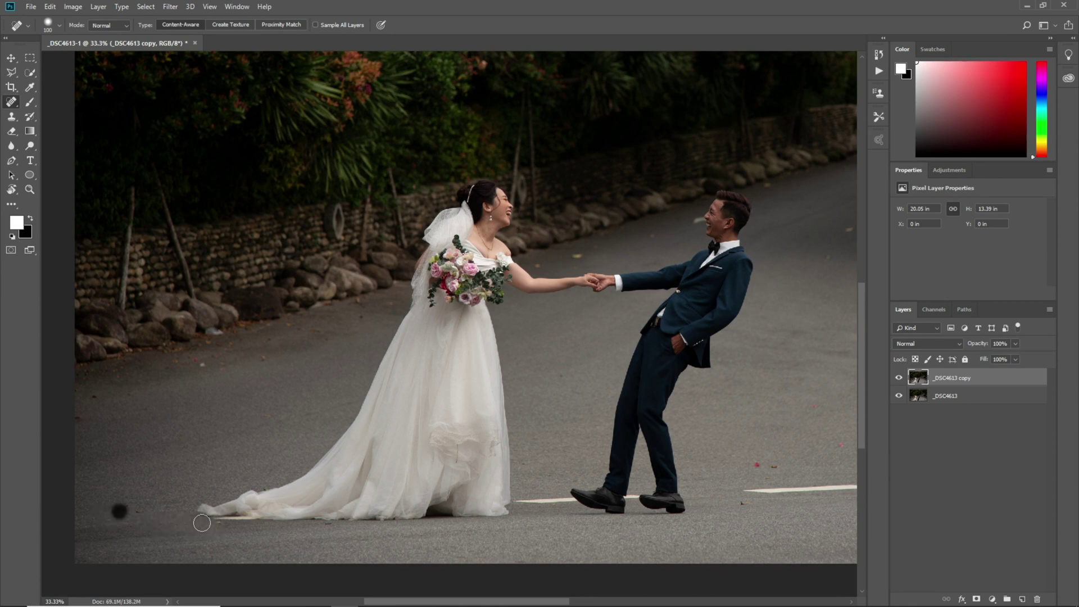
pyautogui.click(215, 526)
pyautogui.click(217, 525)
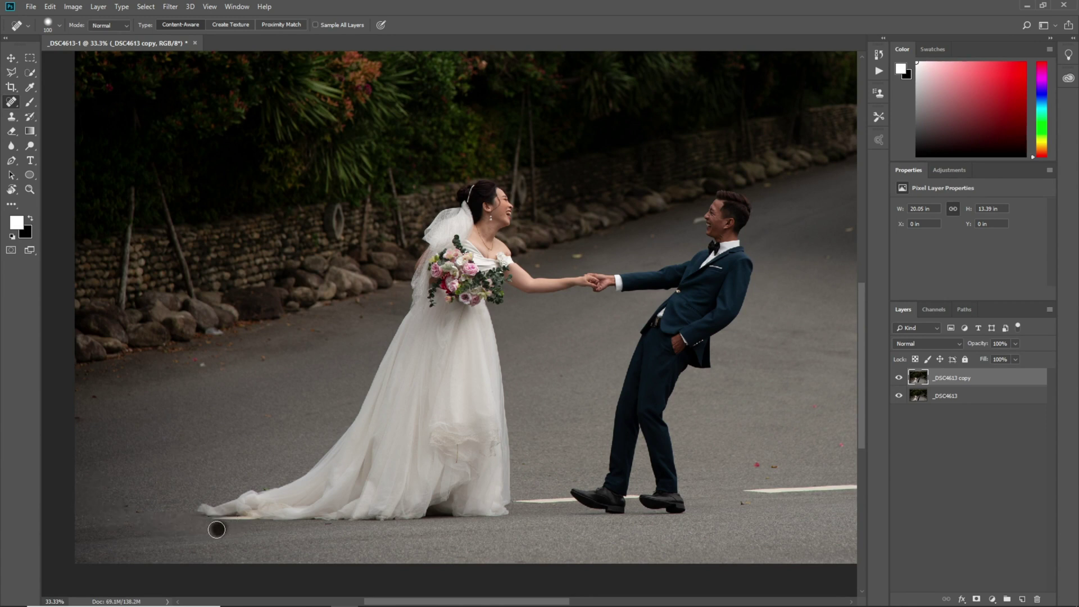
# Heal the small spots and debris on the road along the rock border behind the bride.
pyautogui.click(92, 399)
pyautogui.click(203, 366)
pyautogui.click(112, 381)
pyautogui.click(193, 359)
pyautogui.click(317, 333)
# Heal the red petals and stray spots on the road around the groom and toward the far road edge.
pyautogui.hscroll(5, 141, 440)
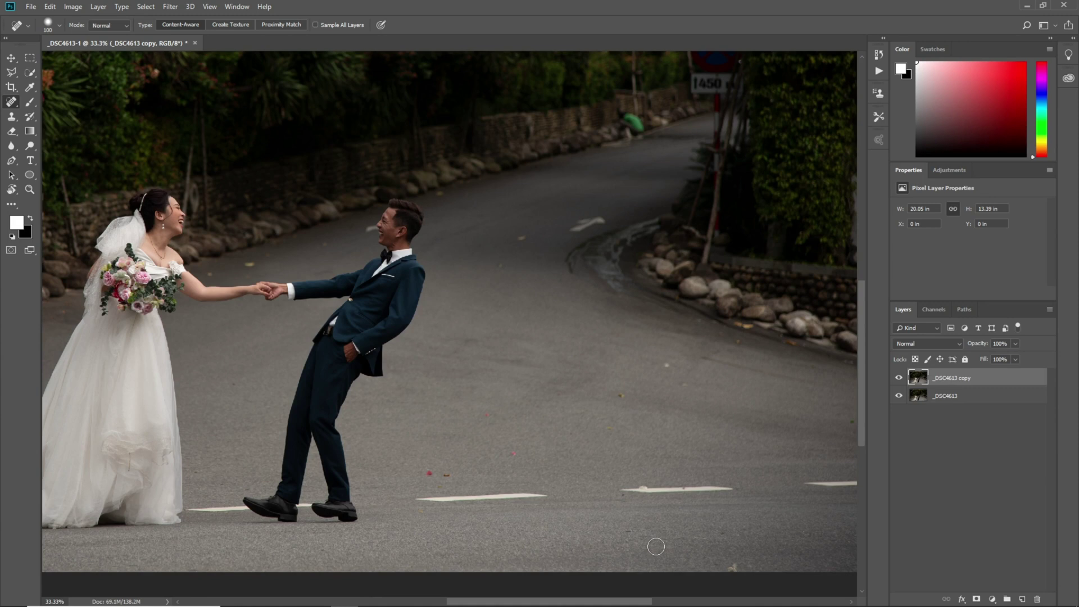
pyautogui.click(430, 471)
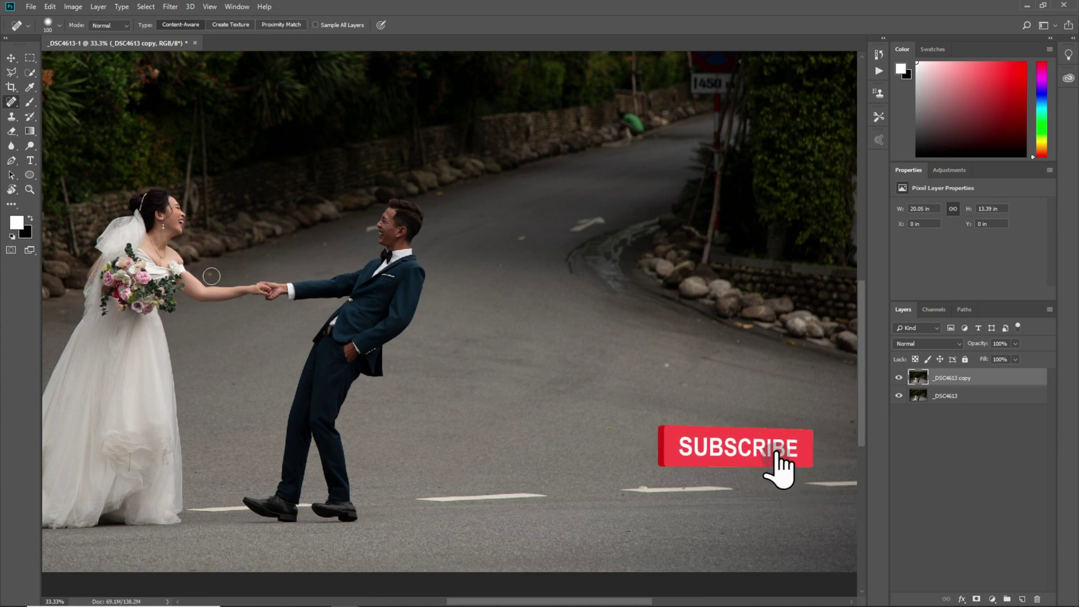
pyautogui.click(269, 257)
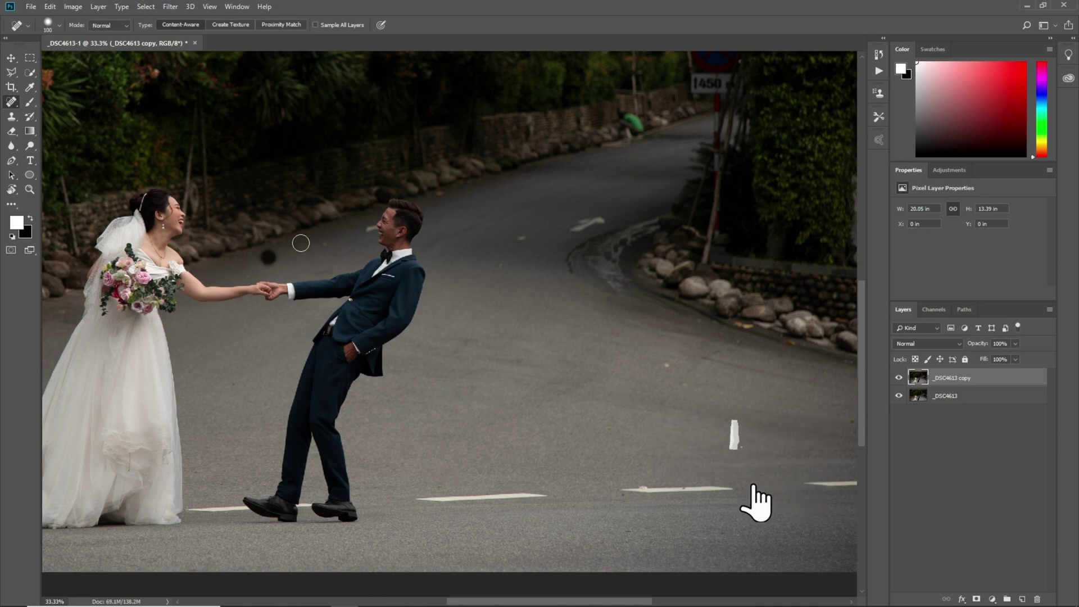
pyautogui.click(517, 242)
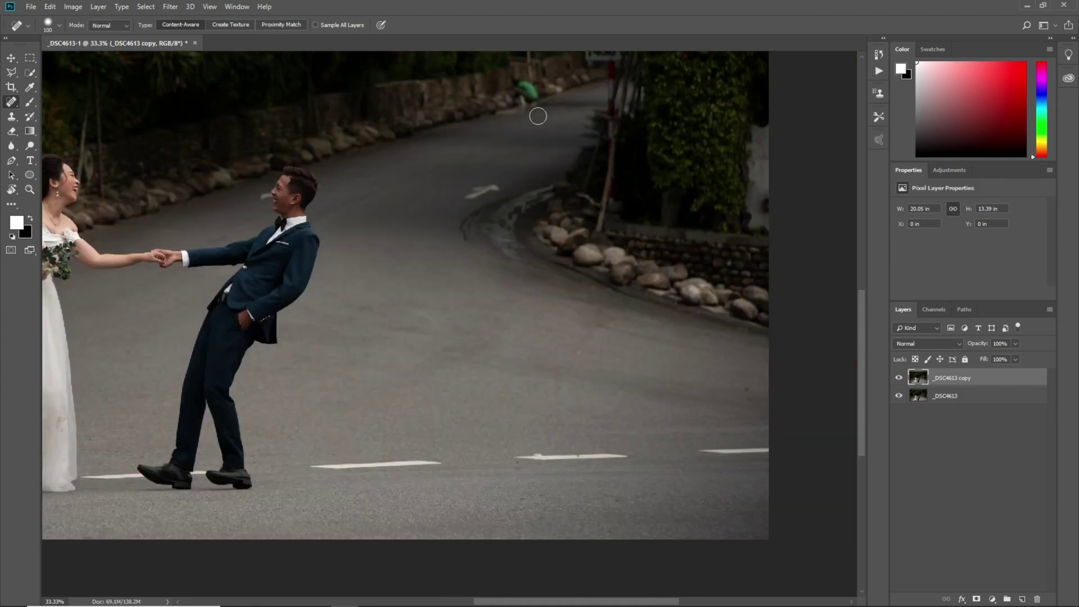
pyautogui.click(746, 393)
pyautogui.click(600, 327)
# Compare the cleaned road with the original by hiding and reshowing the _DSC4613 copy layer.
pyautogui.hotkey('ctrl', '0')
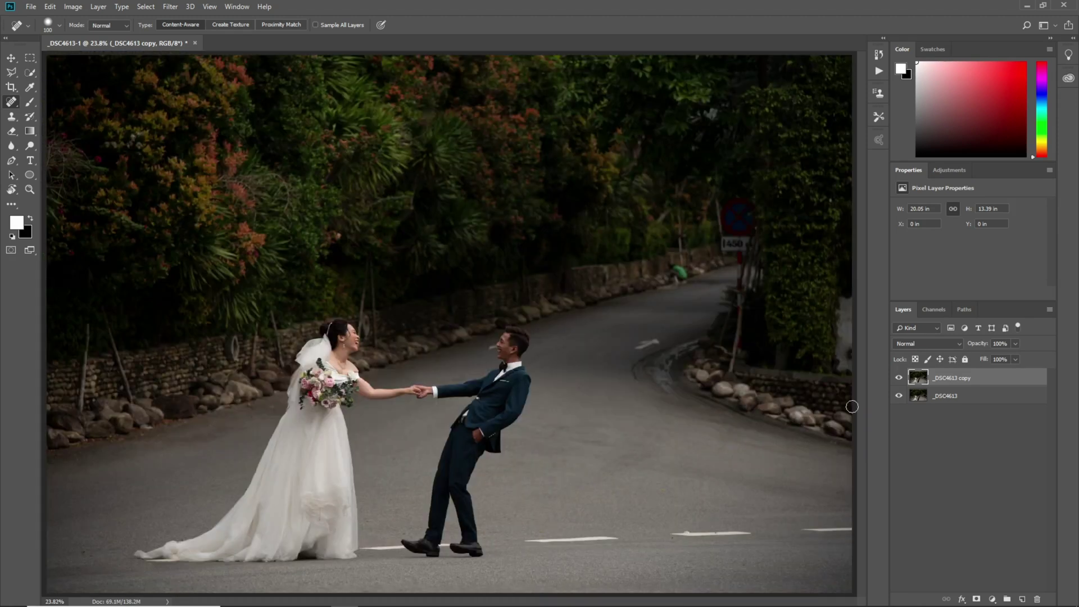
pyautogui.click(899, 378)
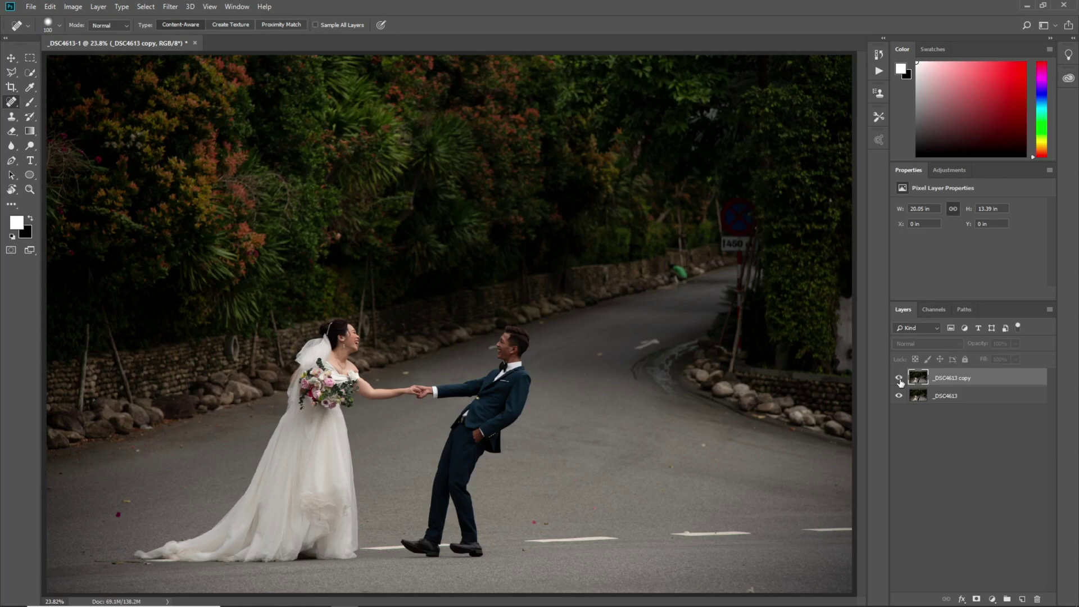
pyautogui.click(898, 379)
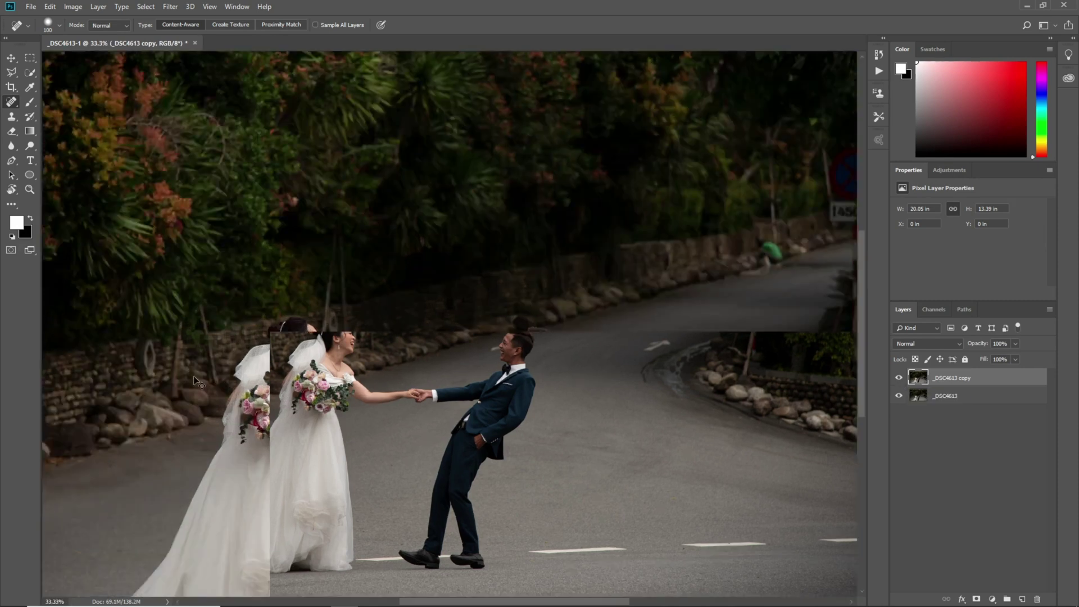
# Reduce the Spot Healing Brush to size 10 and retouch small blemishes on the bride's and groom's skin.
pyautogui.hotkey('ctrl', '+')
pyautogui.hotkey('ctrl', '+')
pyautogui.hotkey('ctrl', '+')
pyautogui.hotkey('ctrl', '+')
pyautogui.hotkey('ctrl', '+')
pyautogui.hotkey('ctrl', '+')
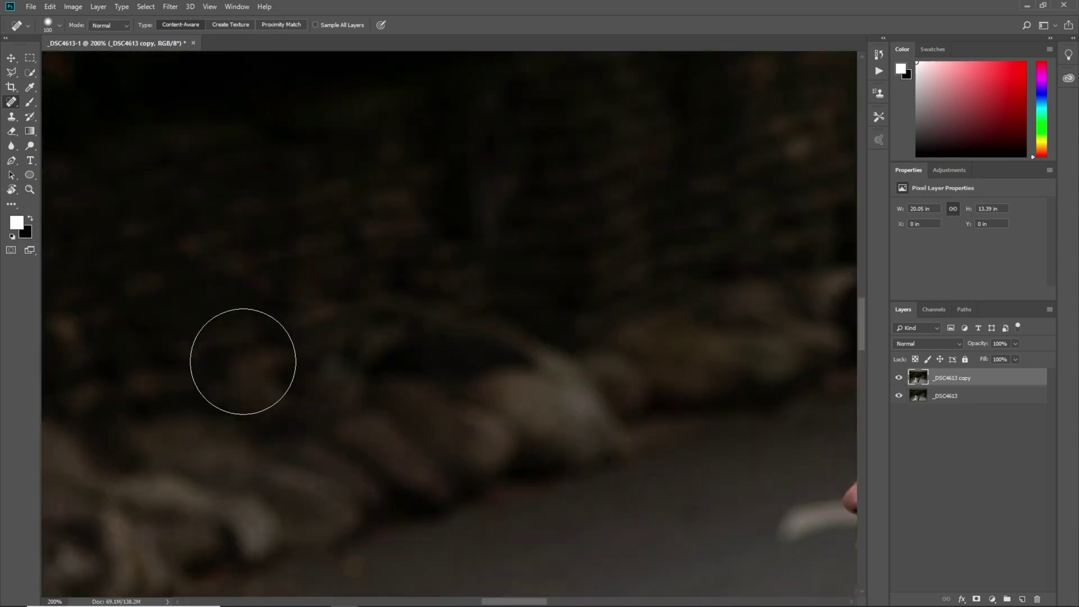
pyautogui.moveTo(242, 361)
pyautogui.mouseDown()
pyautogui.moveTo(320, 386)
pyautogui.moveTo(503, 399)
pyautogui.moveTo(498, 417)
pyautogui.mouseUp()
pyautogui.press('[')
pyautogui.press('[')
pyautogui.press('[')
pyautogui.press('[')
pyautogui.press('[')
pyautogui.press('[')
pyautogui.press('[')
pyautogui.press('[')
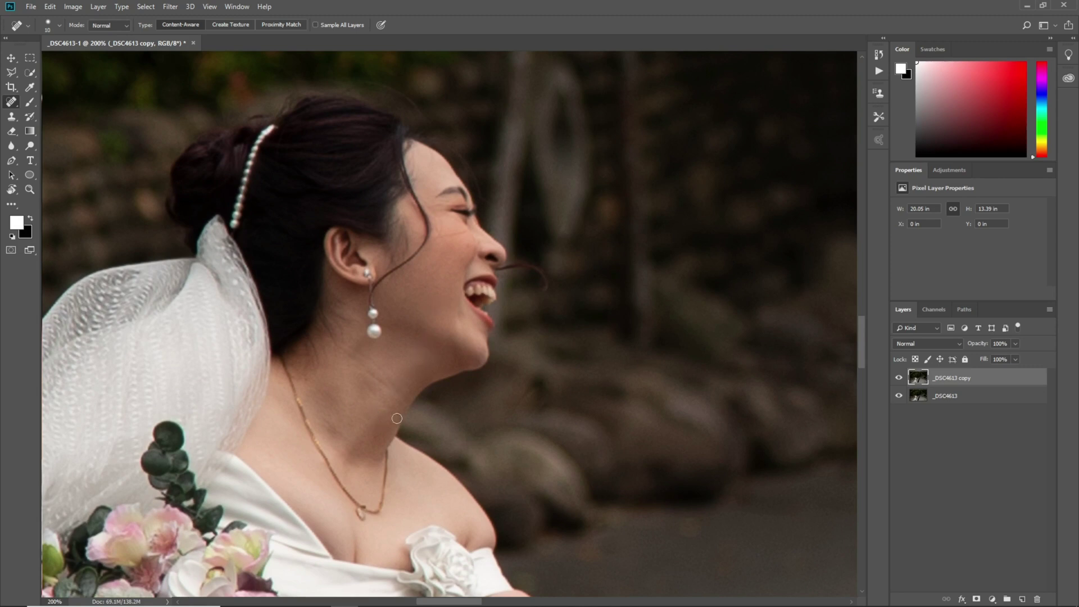
pyautogui.moveTo(369, 356); pyautogui.dragTo(178, 300)
pyautogui.moveTo(648, 340)
pyautogui.mouseDown()
pyautogui.moveTo(397, 354)
pyautogui.moveTo(392, 330)
pyautogui.moveTo(239, 329)
pyautogui.mouseUp()
pyautogui.moveTo(641, 308); pyautogui.dragTo(469, 308)
pyautogui.moveTo(552, 337); pyautogui.dragTo(448, 344)
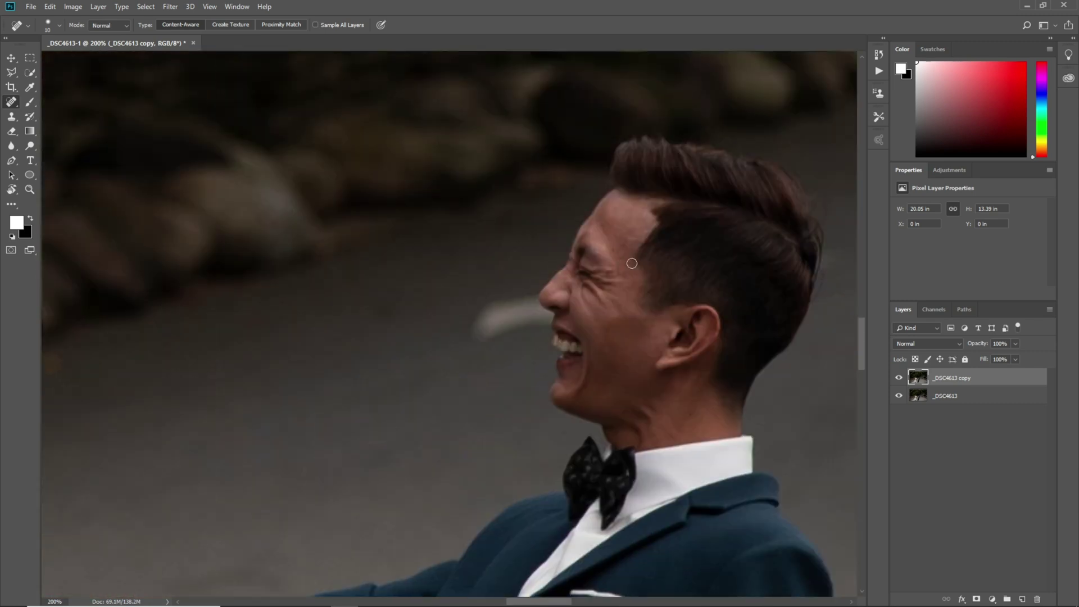
# Choose the Mixer Brush tool and duplicate the _DSC4613 copy layer for skin smoothing.
pyautogui.rightClick(29, 102)
pyautogui.click(52, 125)
pyautogui.rightClick(32, 102)
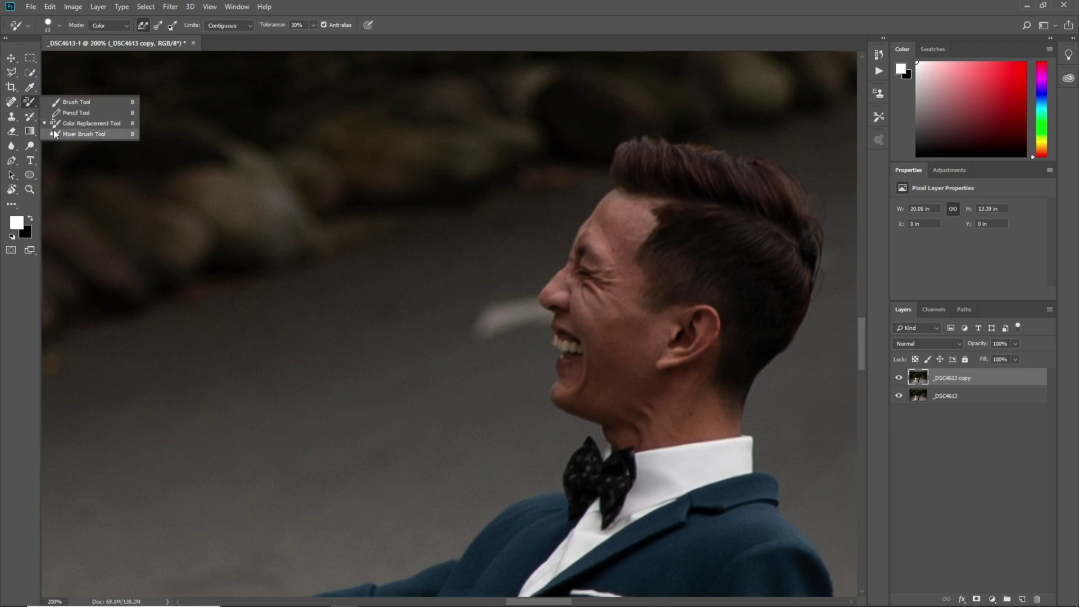
pyautogui.click(53, 134)
pyautogui.moveTo(616, 330); pyautogui.dragTo(686, 338)
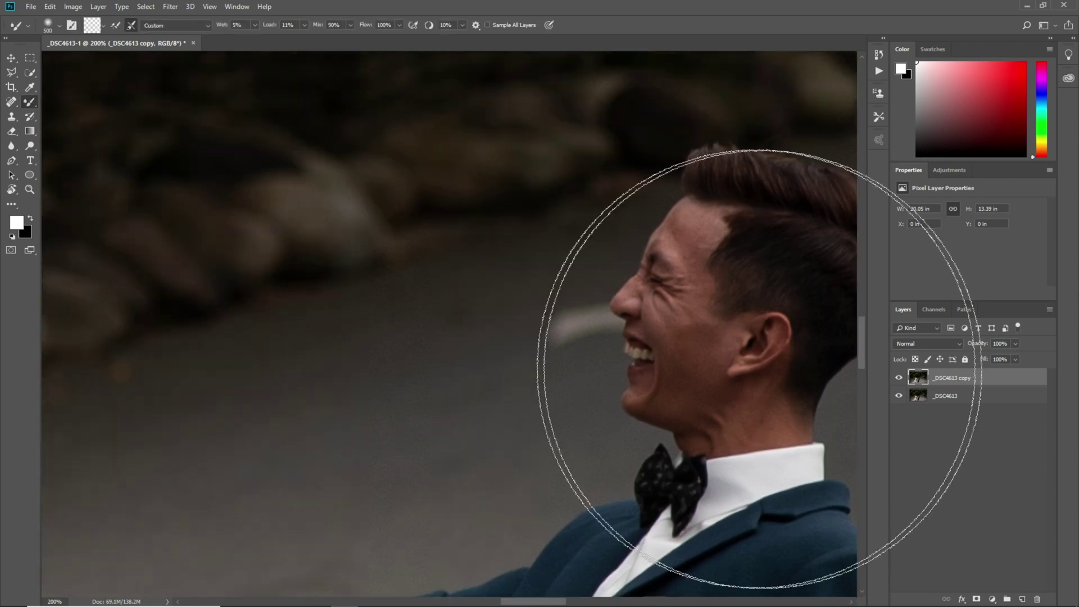
pyautogui.hotkey('ctrl', 'j')
# Smooth the skin of the groom's face and neck with the Mixer Brush, reducing it to about size 30.
pyautogui.press('[')
pyautogui.press('[')
pyautogui.press('[')
pyautogui.press('[')
pyautogui.press('[')
pyautogui.press('[')
pyautogui.press('[')
pyautogui.press('[')
pyautogui.press('[')
pyautogui.press('[')
pyautogui.press('[')
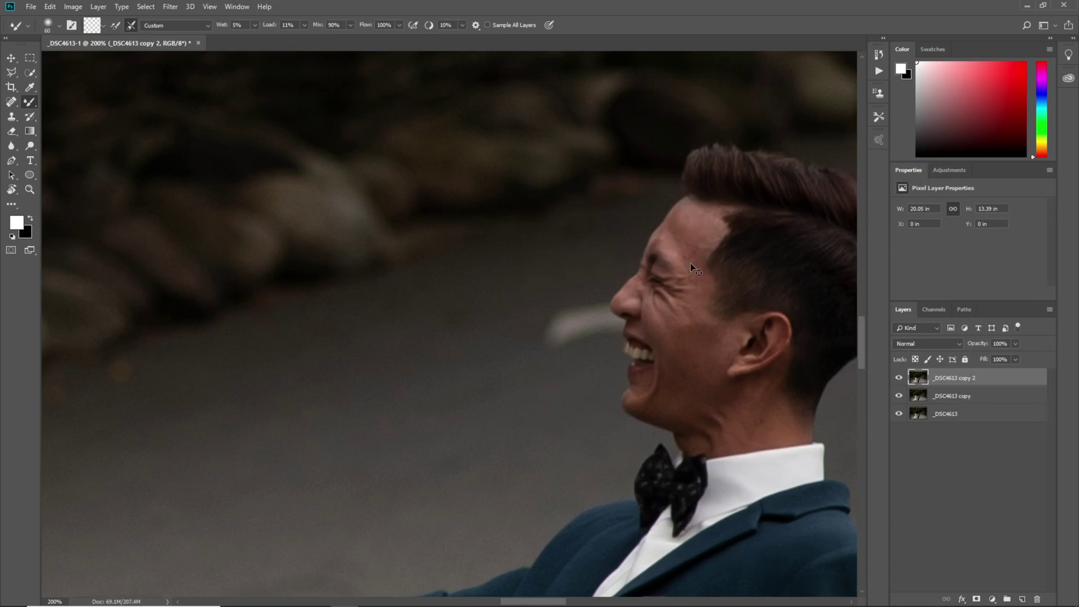
pyautogui.hotkey('ctrl', '+')
pyautogui.moveTo(671, 219); pyautogui.dragTo(520, 276)
pyautogui.press('[')
pyautogui.press('[')
pyautogui.press('[')
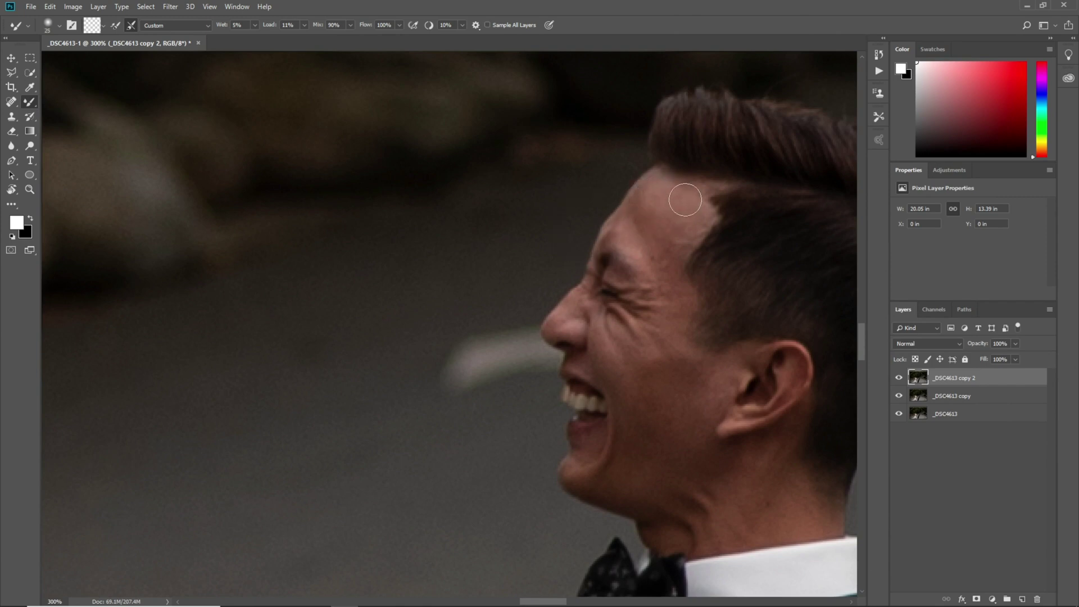
pyautogui.press('[')
pyautogui.press('[')
pyautogui.press(']')
pyautogui.press(']')
pyautogui.press(']')
pyautogui.moveTo(671, 468)
pyautogui.mouseDown()
pyautogui.moveTo(582, 334)
pyautogui.moveTo(581, 373)
pyautogui.moveTo(653, 388)
pyautogui.moveTo(688, 350)
pyautogui.moveTo(716, 355)
pyautogui.moveTo(730, 393)
pyautogui.mouseUp()
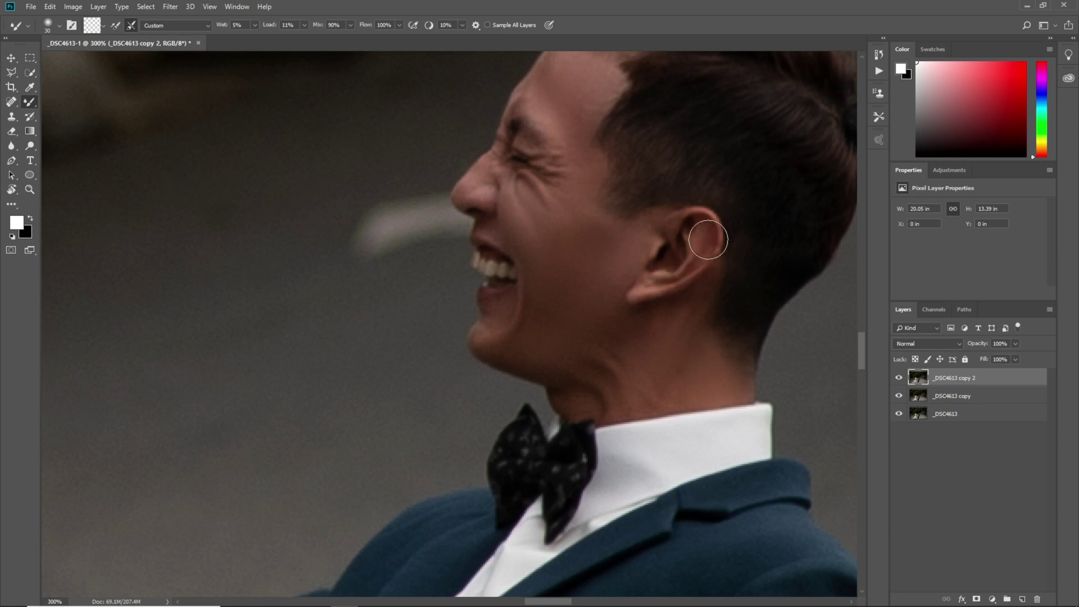
# Smooth the skin of the bride's face with the Mixer Brush at size 25, going down to 15 near the ear.
pyautogui.hscroll(-6, 503, 354)
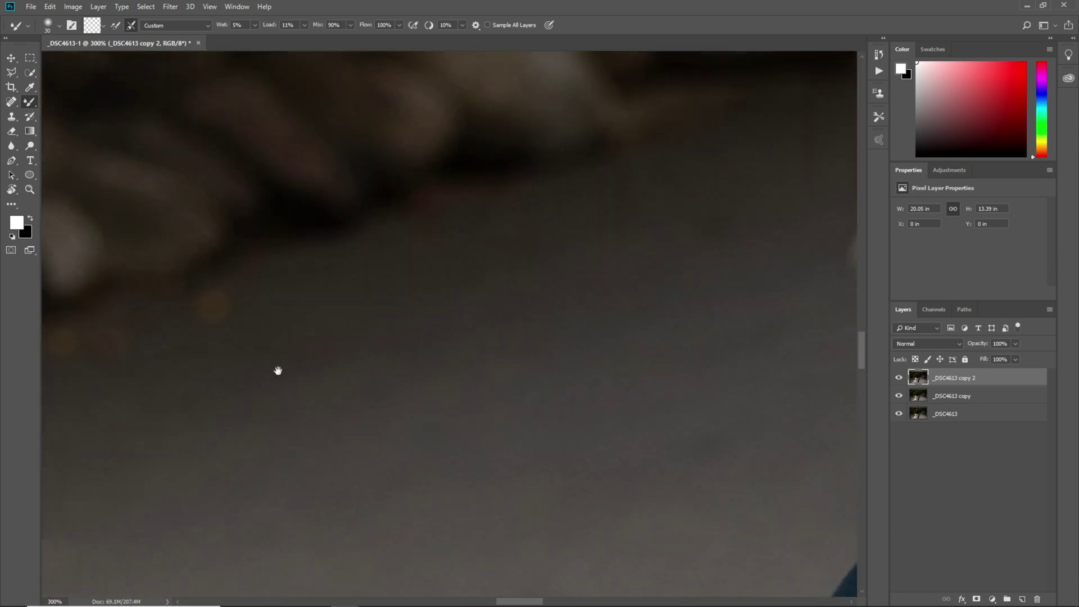
pyautogui.hscroll(-6, 263, 369)
pyautogui.hscroll(-5, 213, 251)
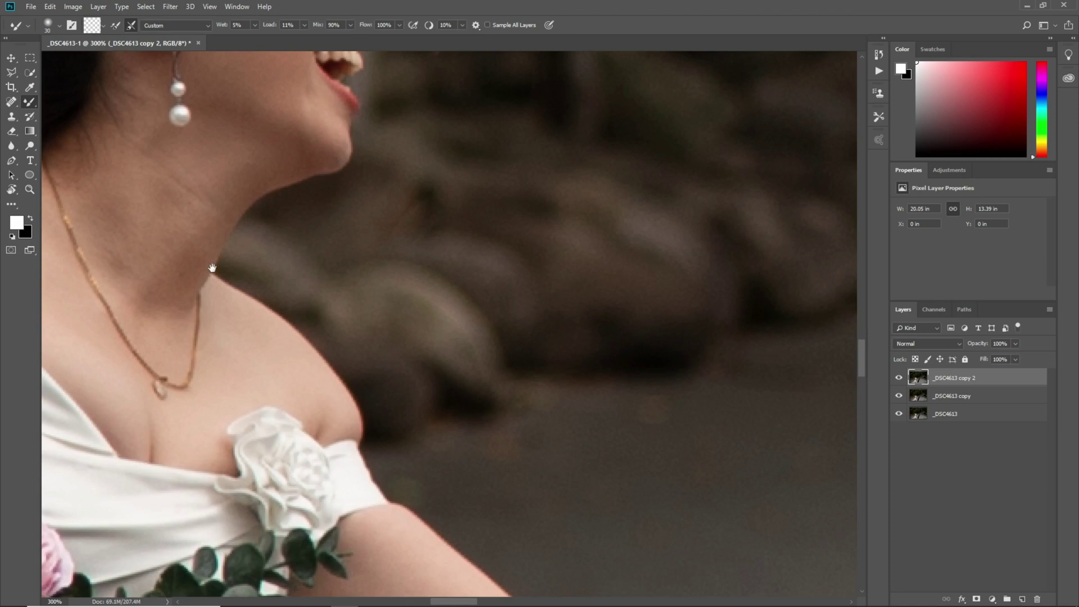
pyautogui.scroll(5, 202, 421)
pyautogui.press('[')
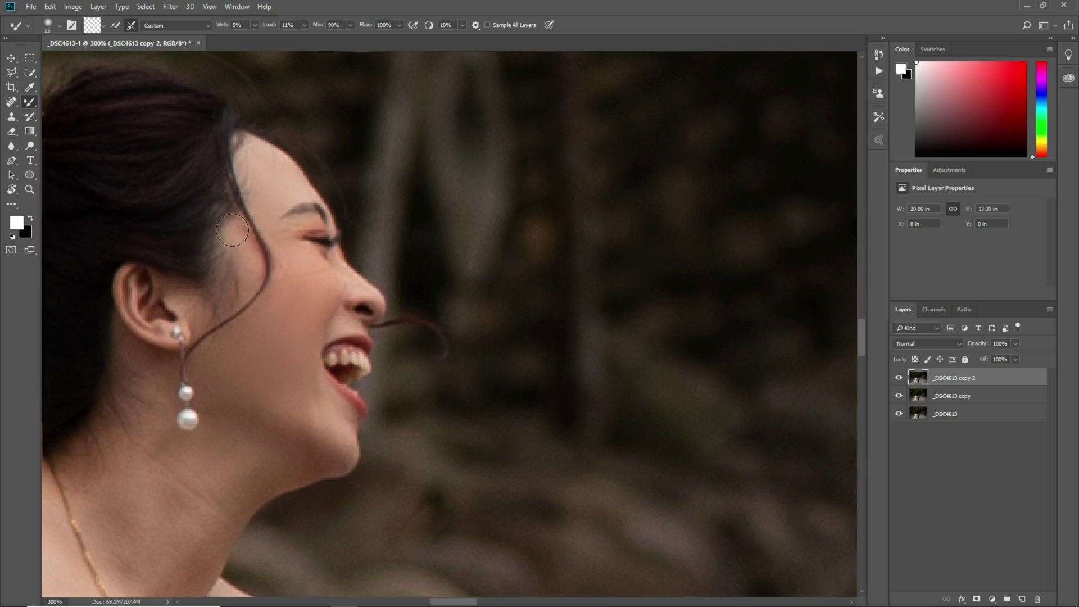
pyautogui.moveTo(264, 318); pyautogui.dragTo(393, 171)
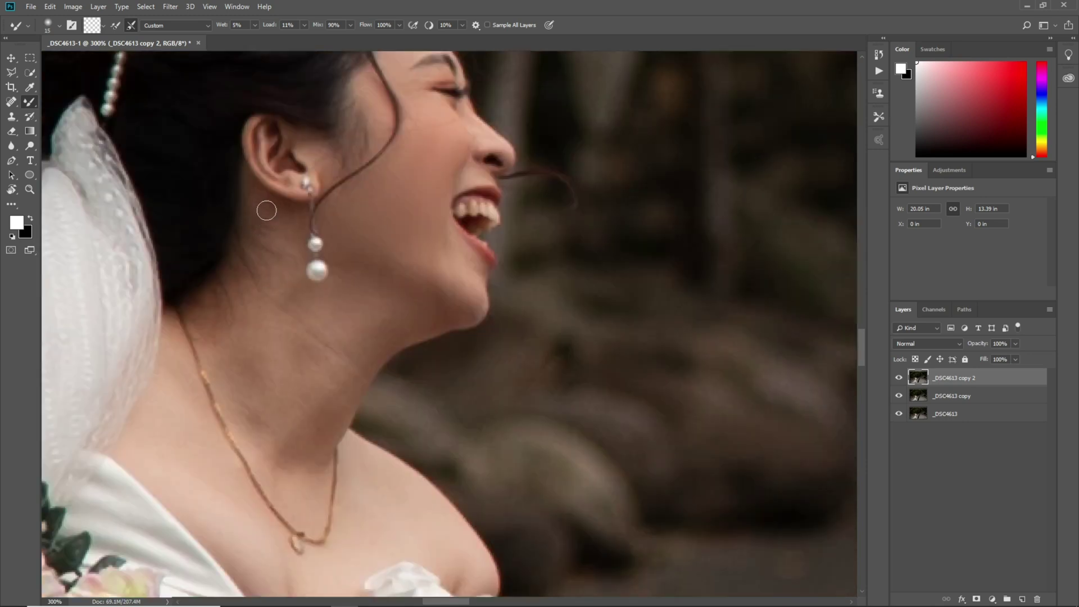
# Enlarge the Mixer Brush to size 45 and smooth the skin of the bride's neck and upper chest.
pyautogui.press(']')
pyautogui.moveTo(440, 294); pyautogui.dragTo(597, 243)
pyautogui.press(']')
pyautogui.press(']')
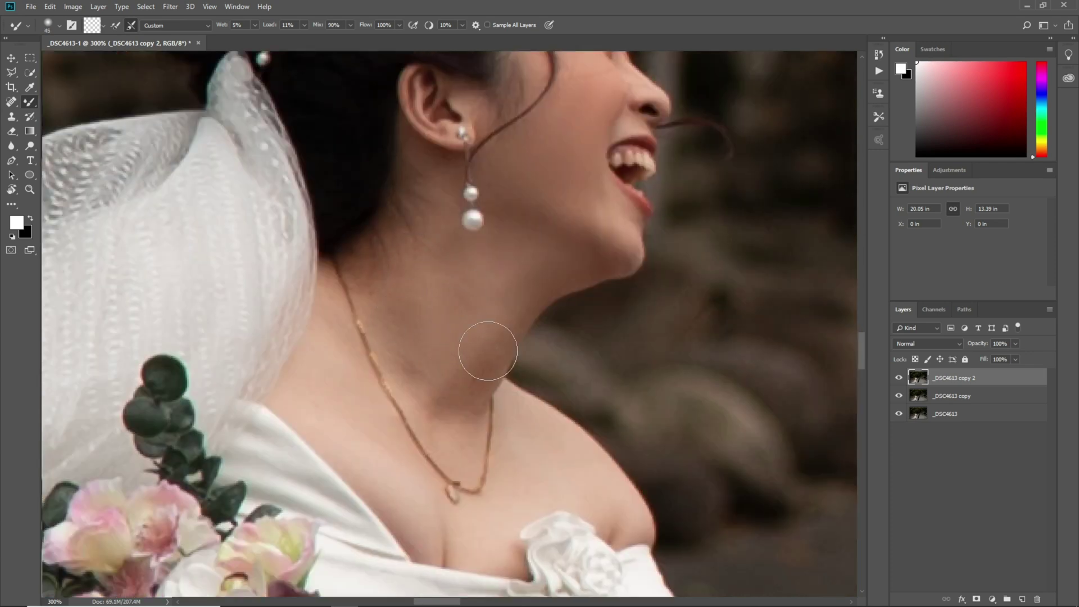
pyautogui.moveTo(446, 313); pyautogui.dragTo(495, 246)
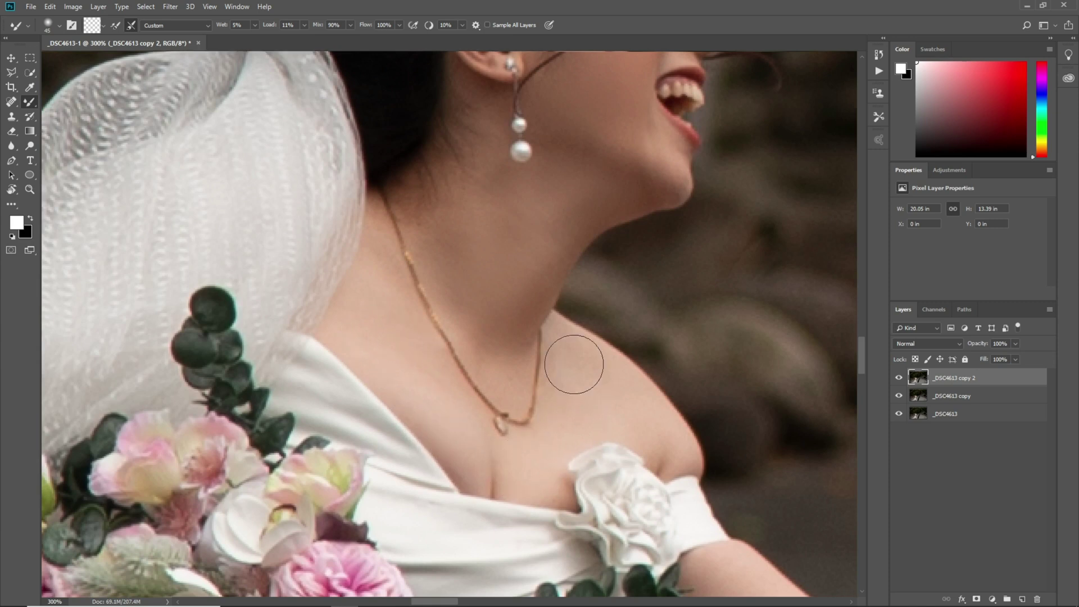
# Smooth the skin of the bride's arm down to the wrist with the Mixer Brush at size 60.
pyautogui.moveTo(692, 551); pyautogui.dragTo(306, 243)
pyautogui.press(']')
pyautogui.press(']')
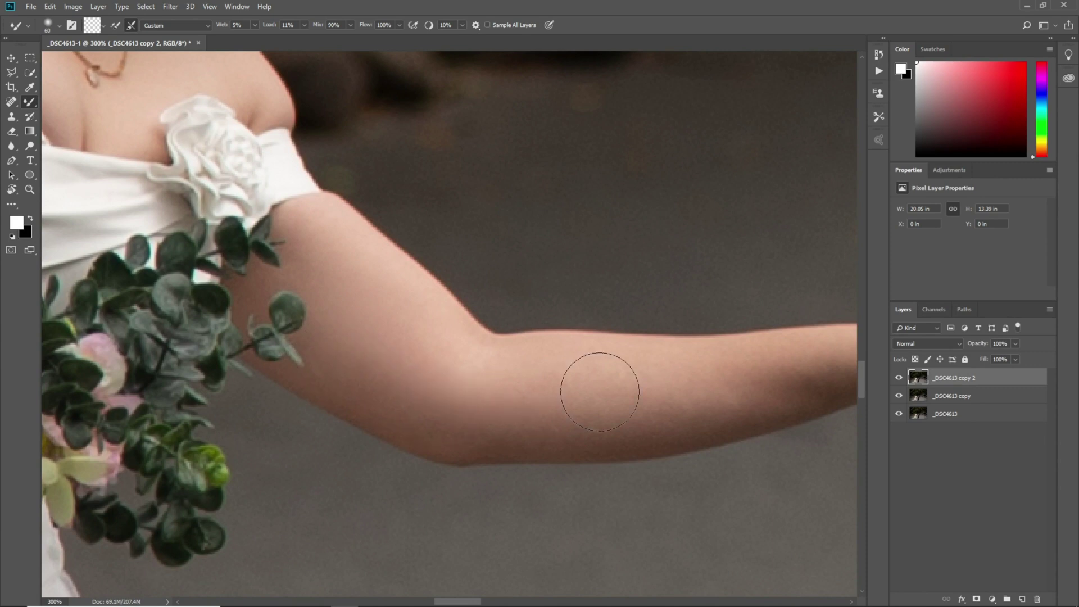
pyautogui.moveTo(698, 388); pyautogui.dragTo(248, 379)
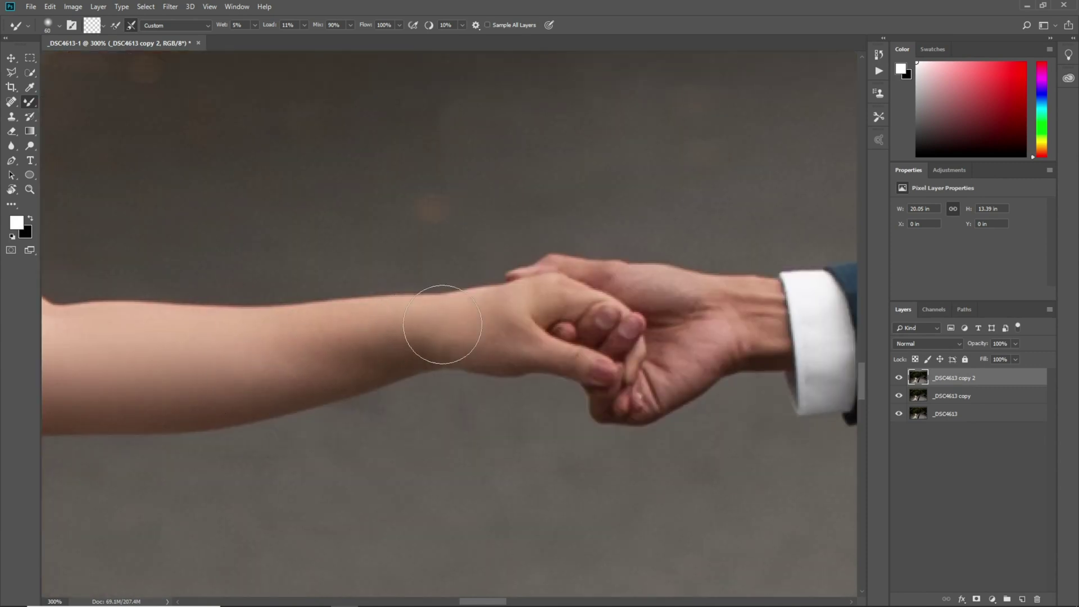
# Lower the skin-smoothing layer's opacity to 80% and merge it into the layer below.
pyautogui.hotkey('ctrl', '0')
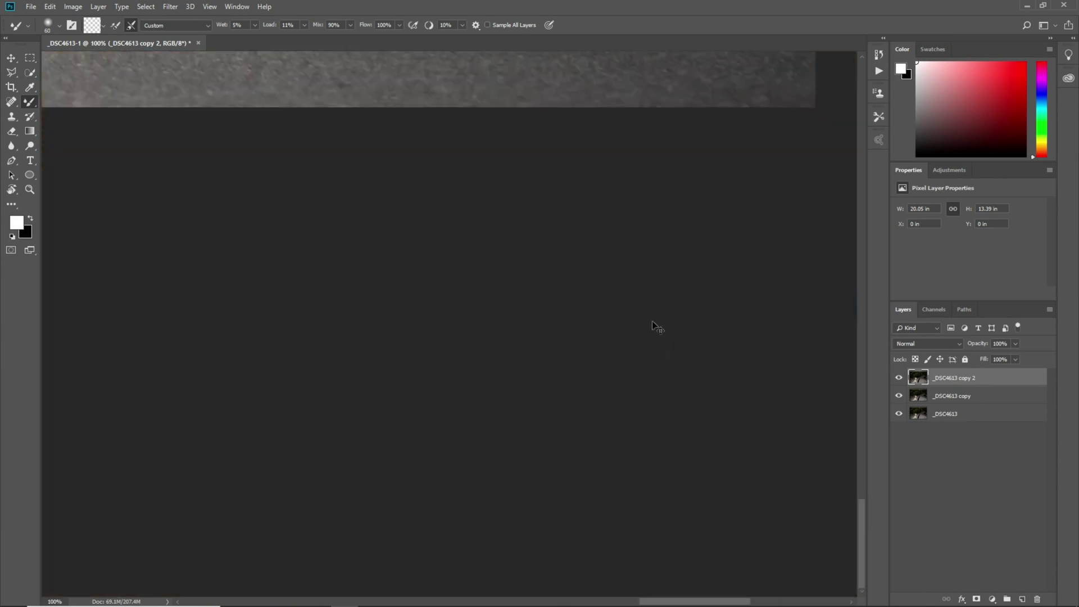
pyautogui.click(1001, 344)
pyautogui.write('8')
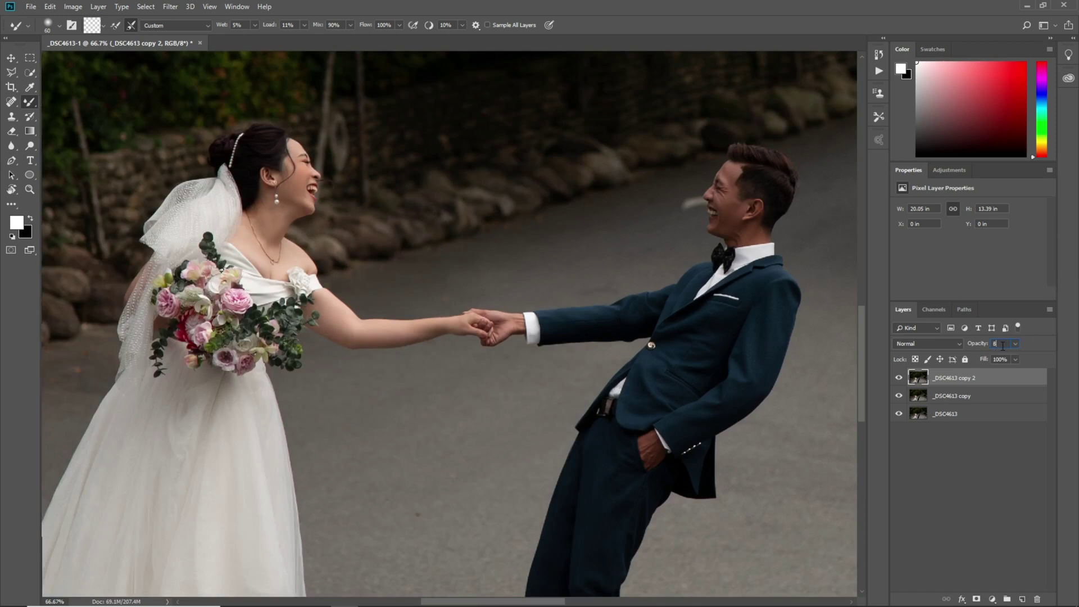
pyautogui.write('0')
pyautogui.press('Return')
pyautogui.hotkey('ctrl', 'e')
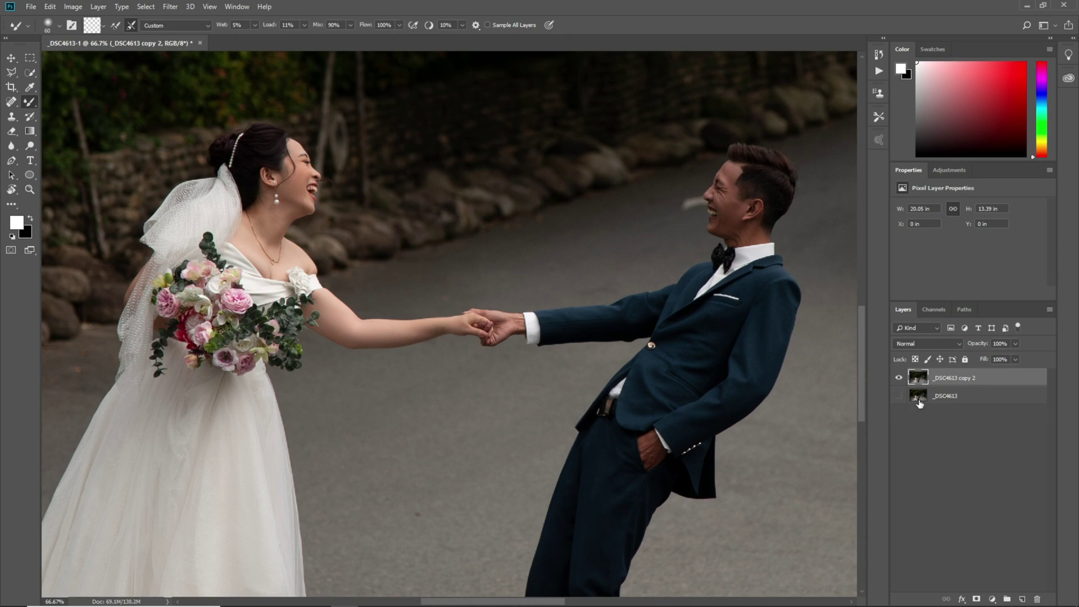
# Duplicate the merged layer and brighten it in the Camera Raw filter by raising exposure, shadows and blacks while lowering the highlights.
pyautogui.hotkey('ctrl', 'j')
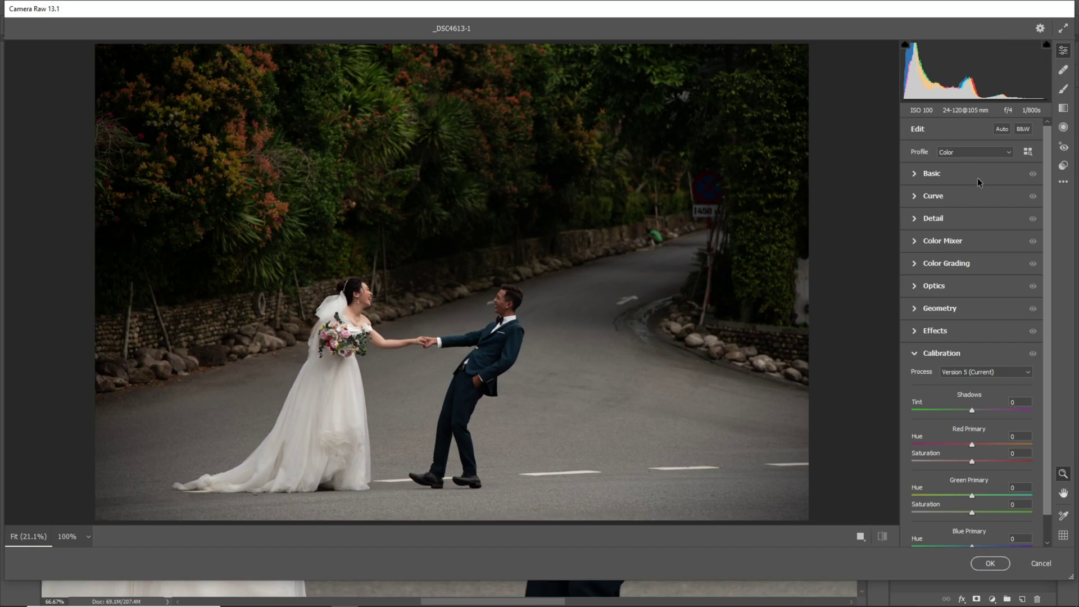
pyautogui.click(977, 177)
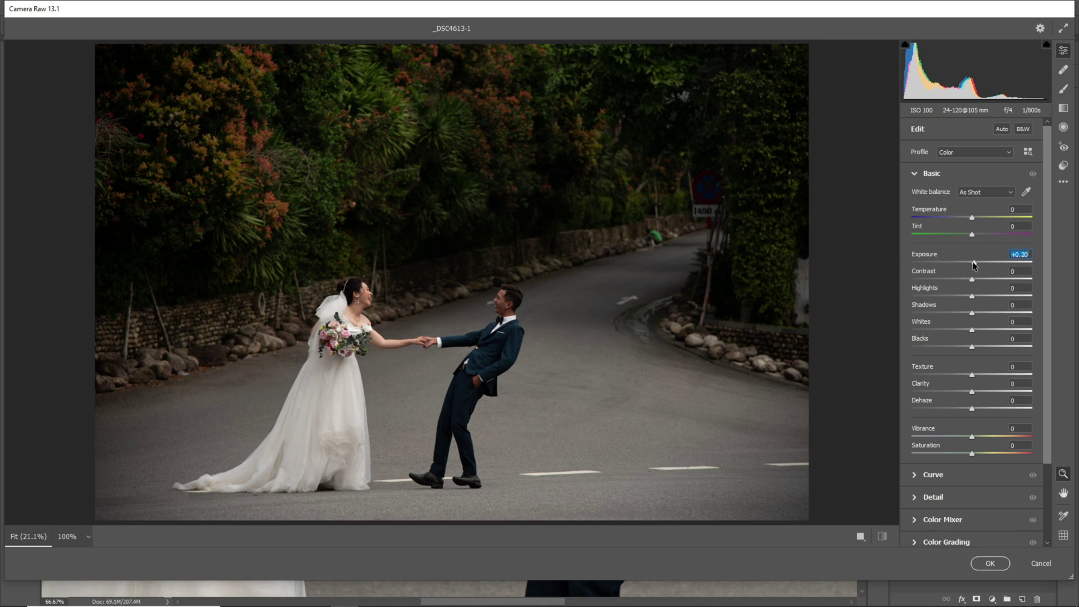
pyautogui.moveTo(973, 264)
pyautogui.mouseDown()
pyautogui.moveTo(984, 263)
pyautogui.moveTo(975, 263)
pyautogui.mouseUp()
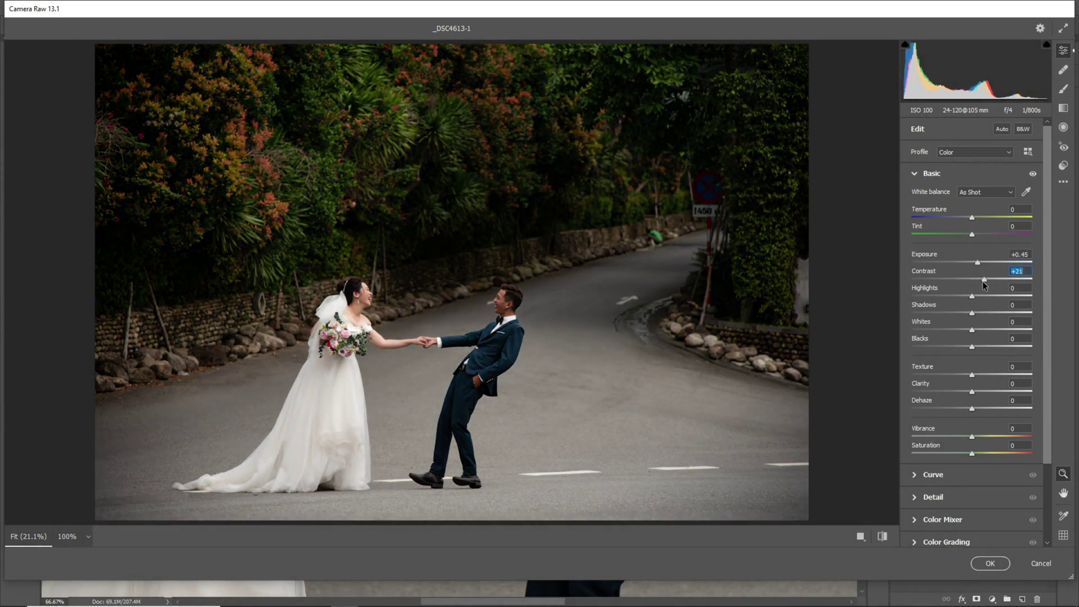
pyautogui.moveTo(978, 281); pyautogui.dragTo(887, 296)
pyautogui.moveTo(976, 262); pyautogui.dragTo(987, 262)
pyautogui.moveTo(988, 262)
pyautogui.mouseDown()
pyautogui.moveTo(1003, 265)
pyautogui.moveTo(992, 265)
pyautogui.mouseUp()
pyautogui.moveTo(964, 313); pyautogui.dragTo(1009, 346)
# Add slight sharpening, and adjust the tone curve with its black point at input 12 and a slightly lowered white point.
pyautogui.scroll(-3, 950, 394)
pyautogui.click(933, 400)
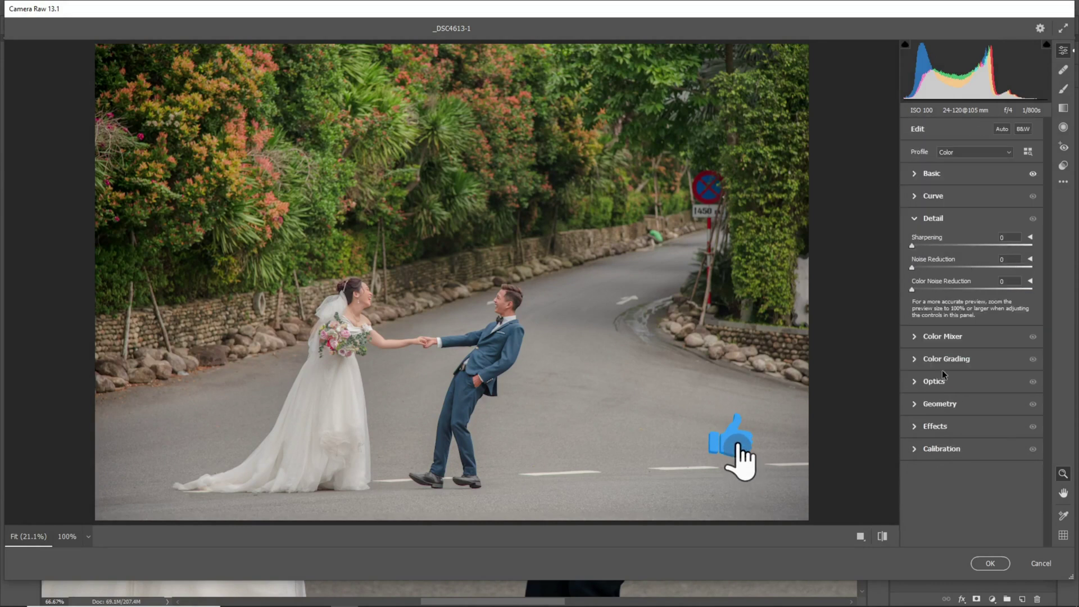
pyautogui.click(922, 246)
pyautogui.click(932, 192)
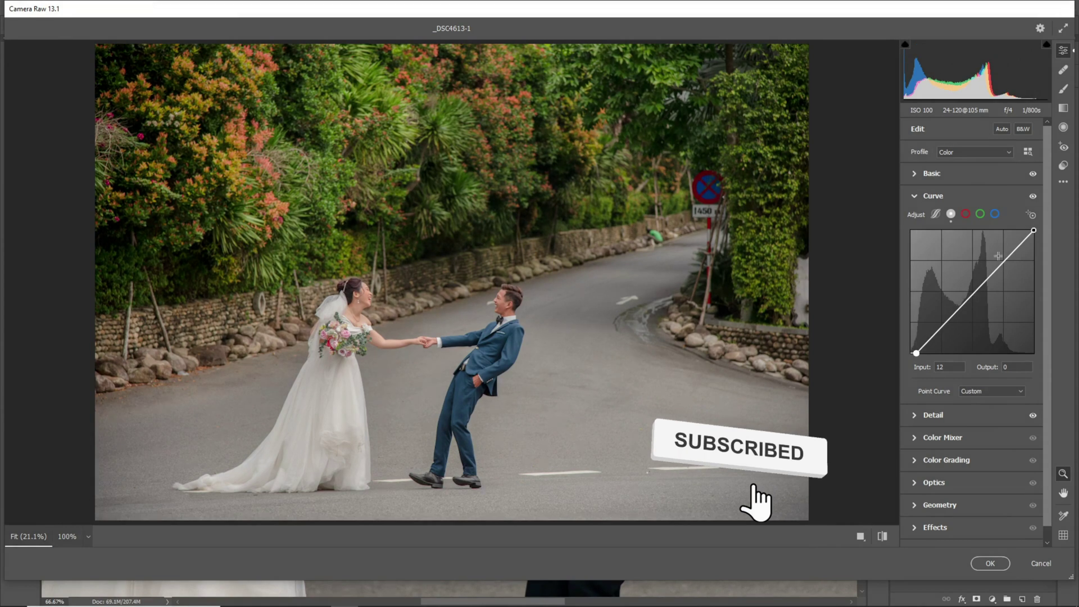
pyautogui.moveTo(1033, 229)
pyautogui.mouseDown()
pyautogui.moveTo(1034, 247)
pyautogui.moveTo(1034, 237)
pyautogui.mouseUp()
# In the Color Mixer, strongly raise the greens' saturation and shift the hues of the greens and aquas.
pyautogui.click(960, 438)
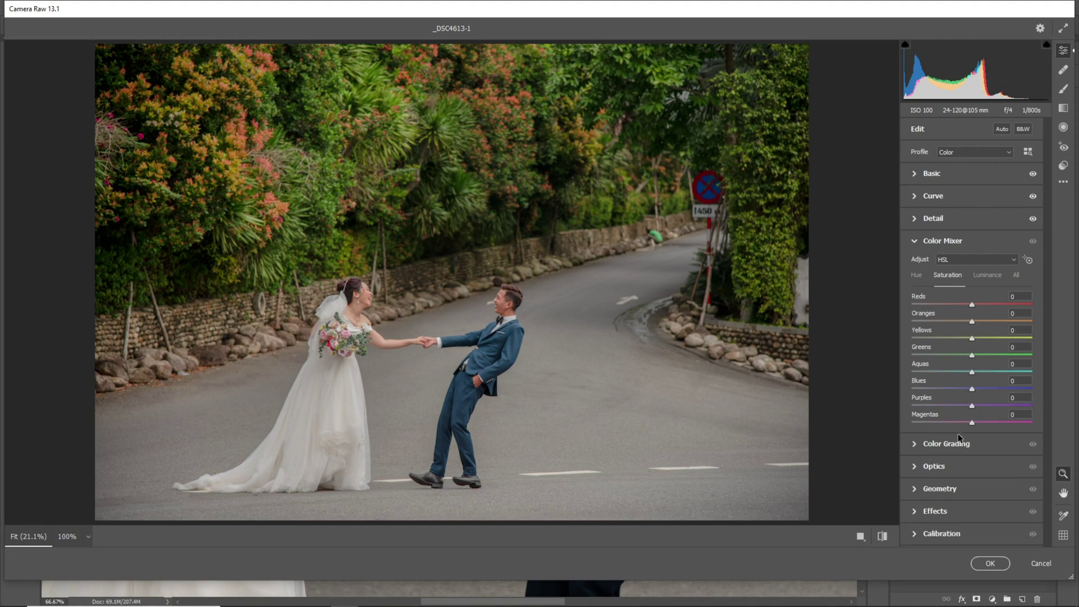
pyautogui.moveTo(974, 359); pyautogui.dragTo(1034, 355)
pyautogui.click(919, 279)
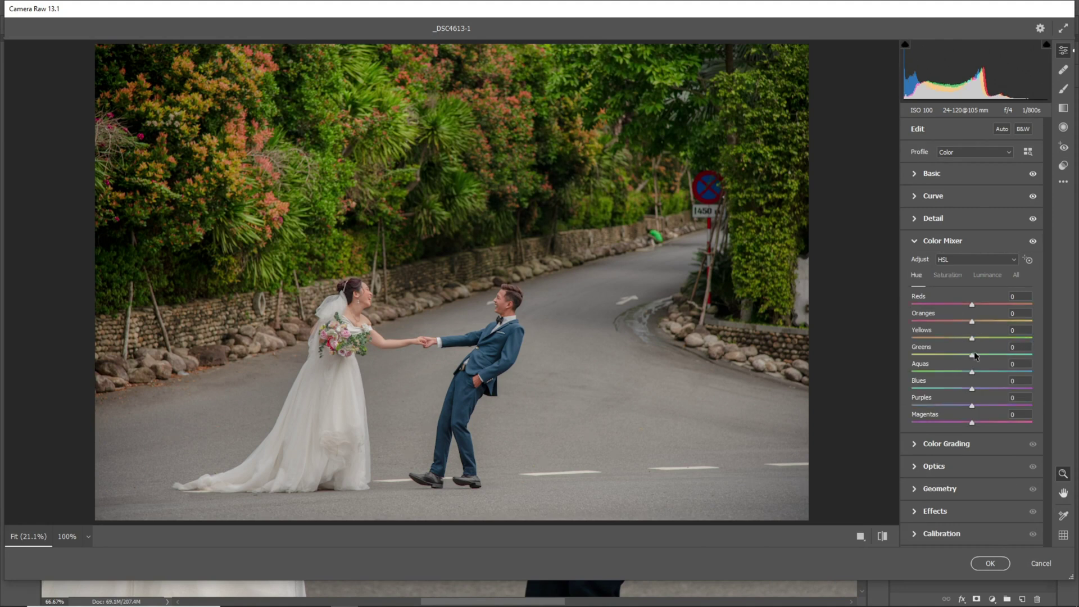
pyautogui.moveTo(1017, 360); pyautogui.dragTo(901, 368)
pyautogui.moveTo(1011, 371); pyautogui.dragTo(1047, 374)
# Set the oranges' luminance to +19 and apply the Camera Raw adjustments.
pyautogui.click(988, 275)
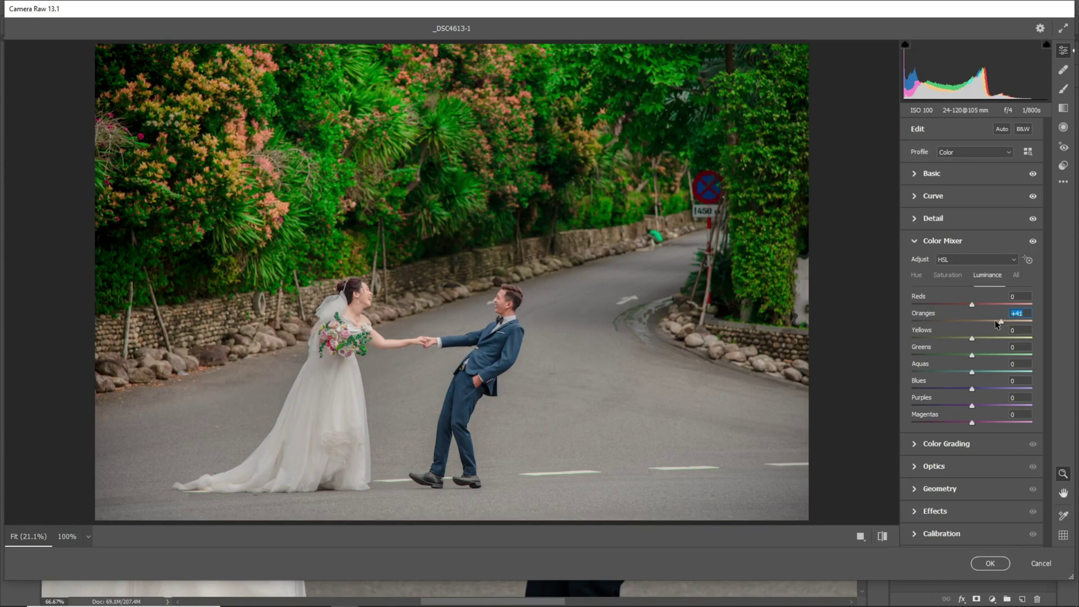
pyautogui.moveTo(985, 319); pyautogui.dragTo(982, 319)
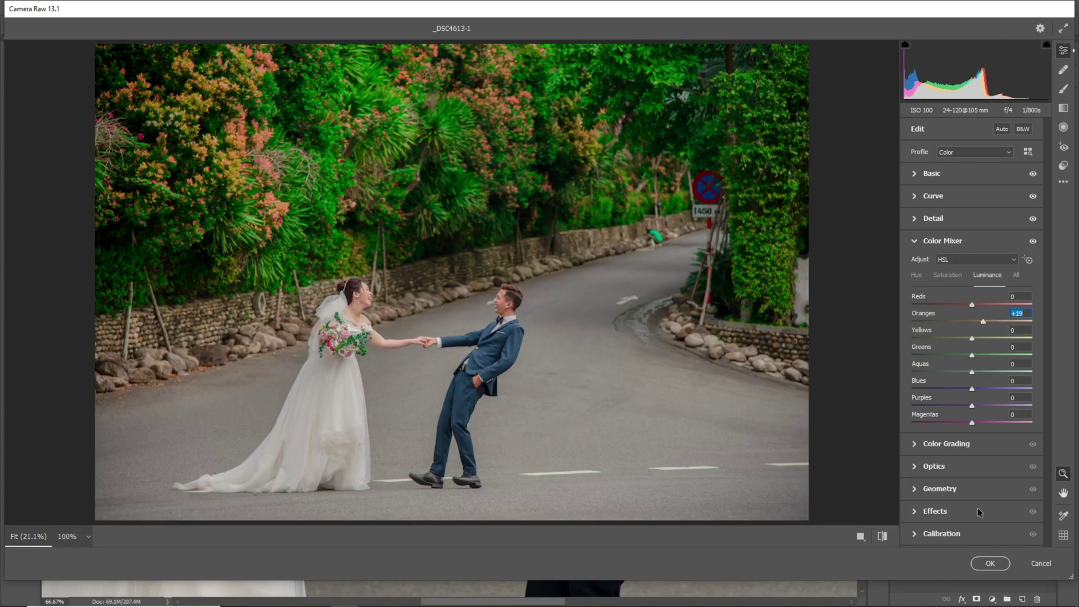
pyautogui.click(985, 564)
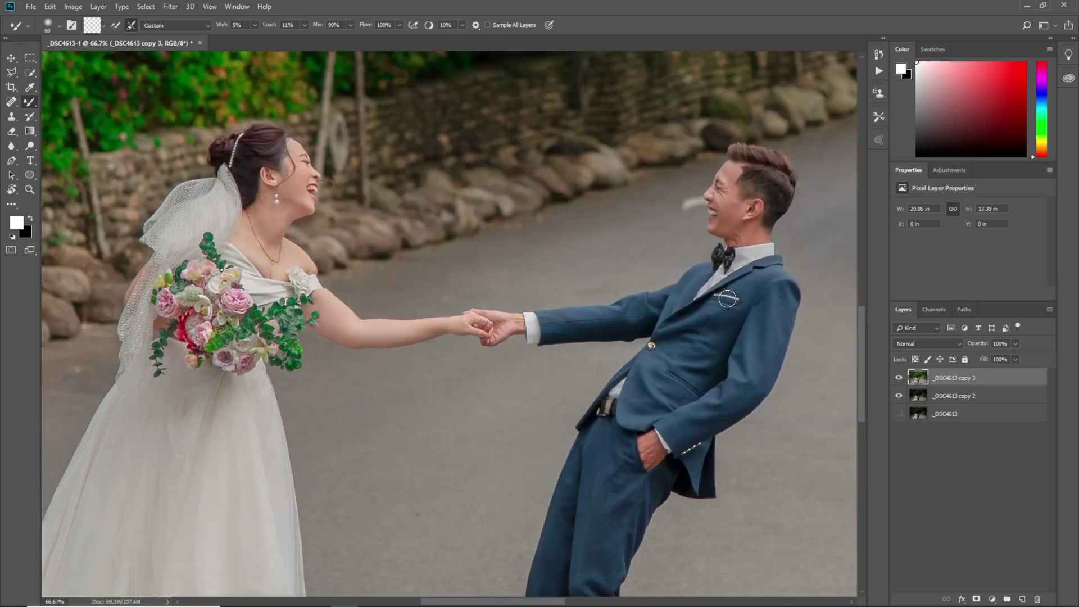
# Compare the whole photo with and without the Camera Raw adjusted layer by toggling its visibility.
pyautogui.hotkey('ctrl', '0')
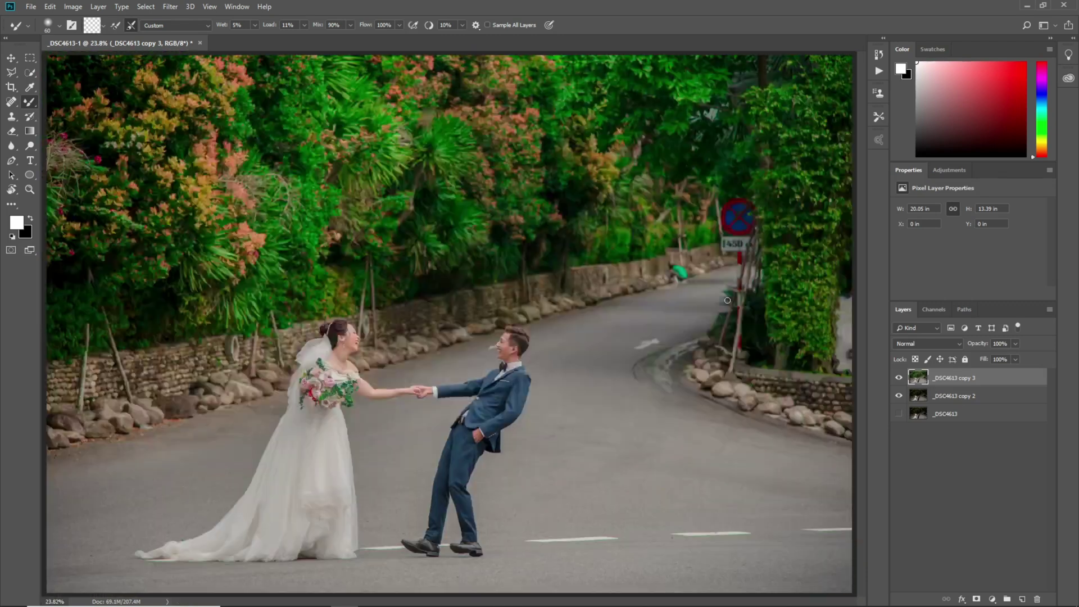
pyautogui.click(897, 378)
pyautogui.click(898, 378)
pyautogui.click(897, 378)
pyautogui.click(898, 378)
pyautogui.click(897, 379)
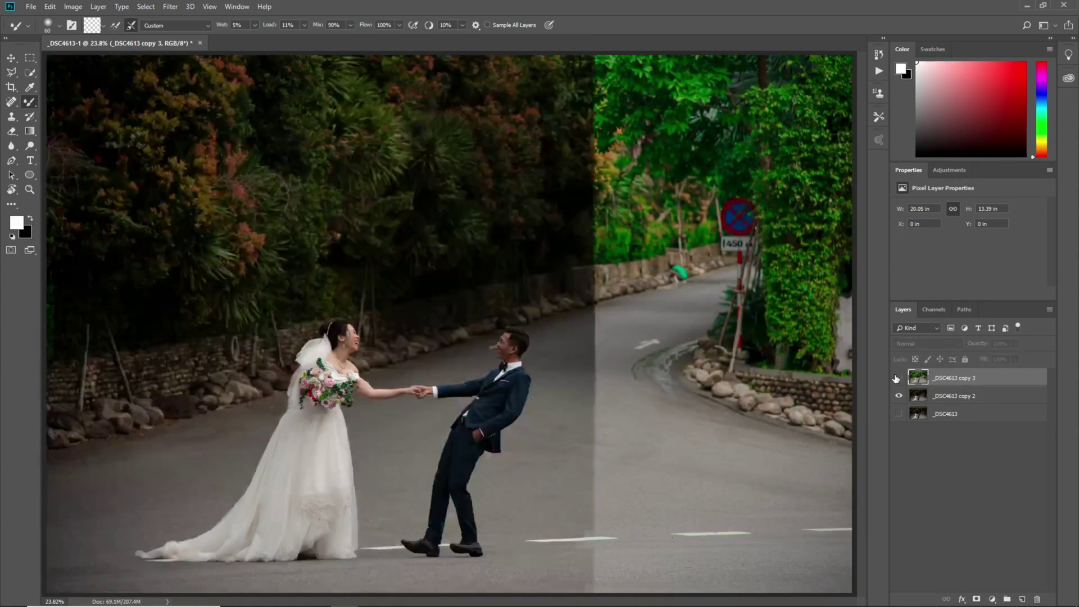
pyautogui.click(898, 378)
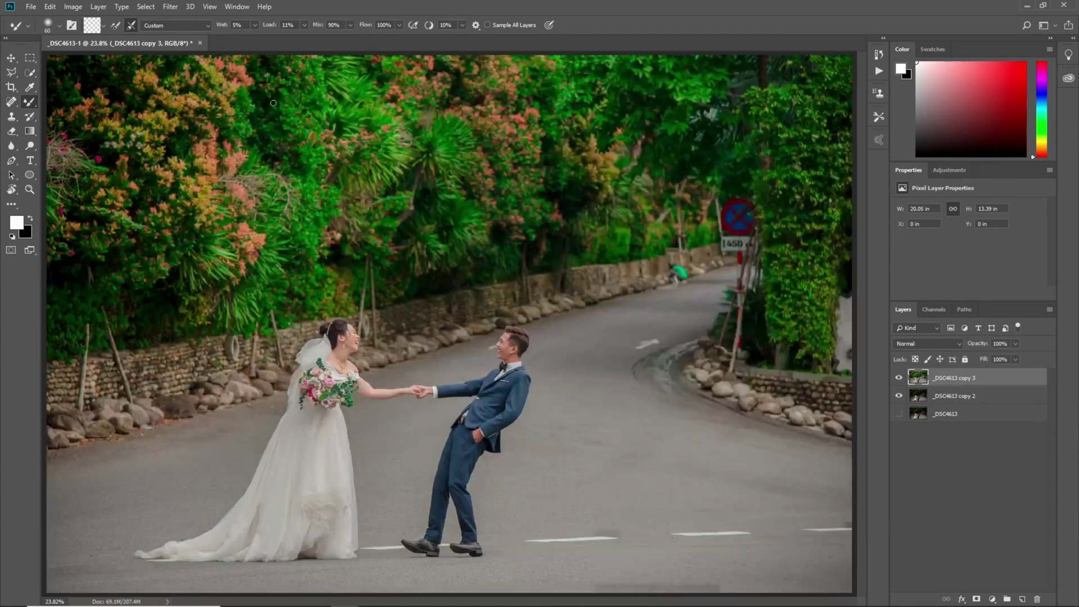
# Remove the green figure at the far roadside with the Spot Healing Brush at size 250.
pyautogui.click(9, 103)
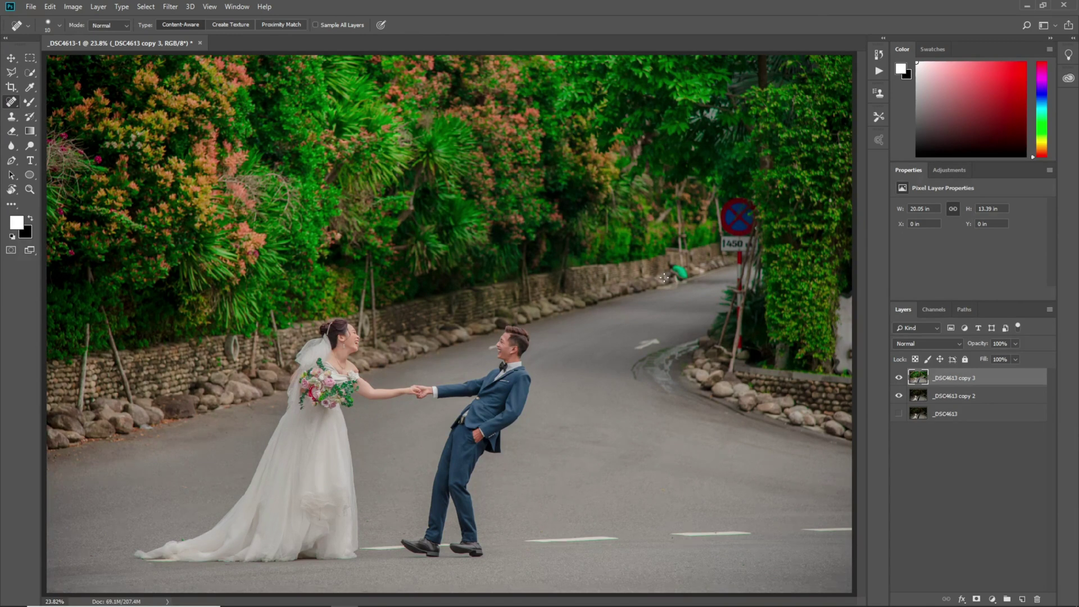
pyautogui.press(']')
pyautogui.press(']')
pyautogui.press(']')
pyautogui.press(']')
pyautogui.press(']')
pyautogui.press(']')
pyautogui.press(']')
pyautogui.press(']')
pyautogui.press(']')
pyautogui.click(677, 273)
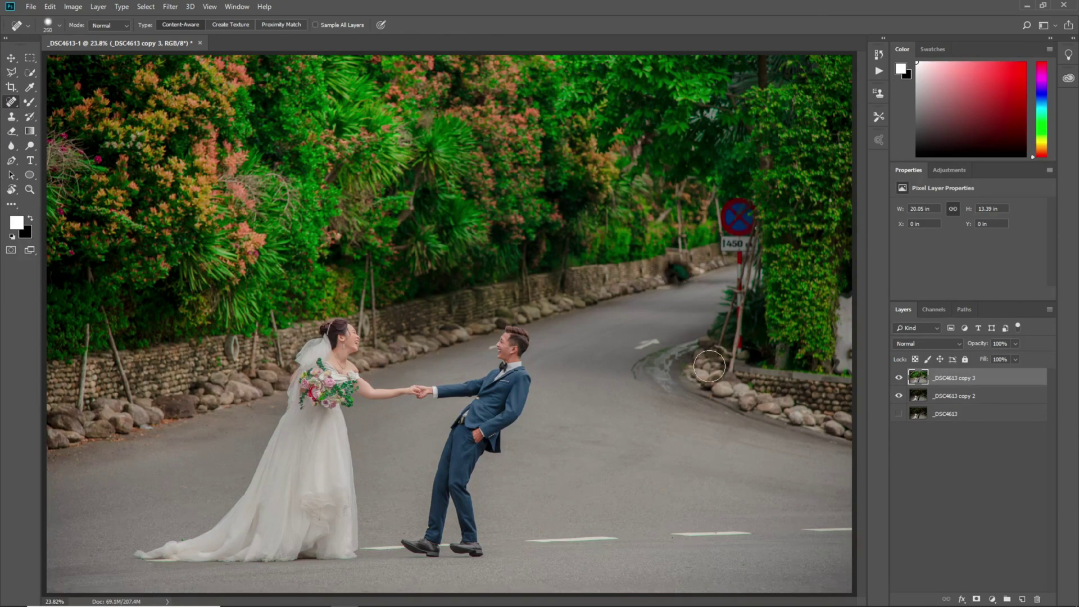
pyautogui.click(681, 281)
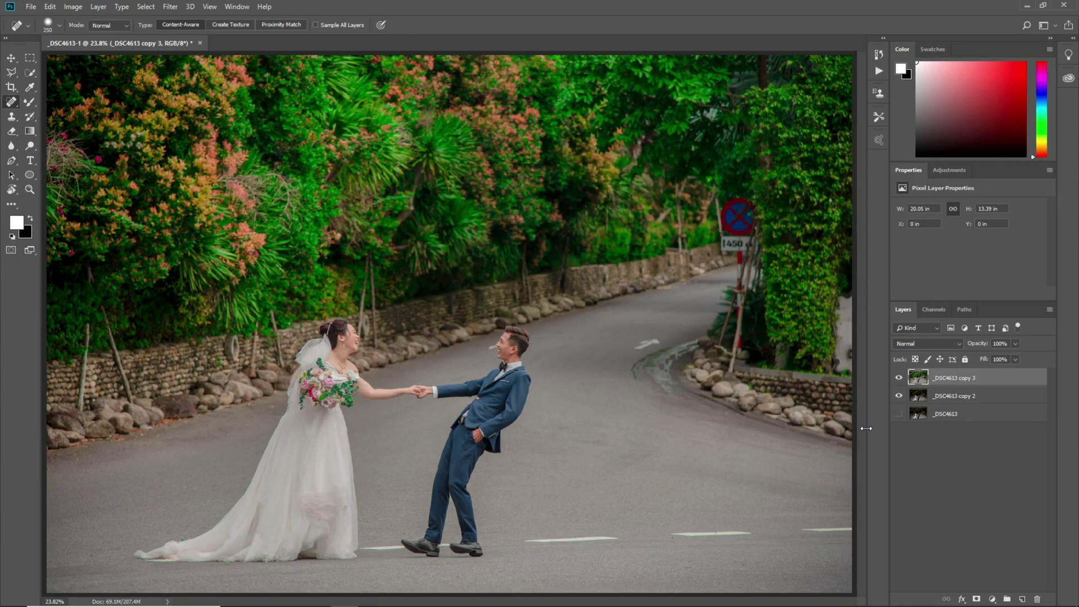
# Add a Hue/Saturation adjustment layer and set the greens to hue +4, saturation +27 and lightness +20.
pyautogui.click(992, 599)
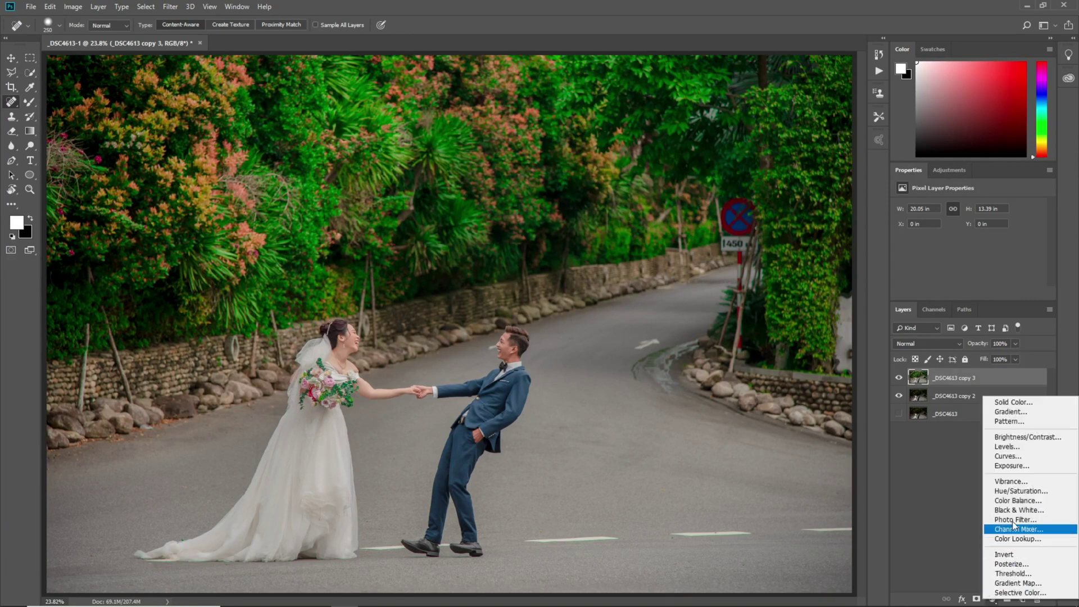
pyautogui.click(1017, 492)
pyautogui.moveTo(944, 303); pyautogui.dragTo(944, 367)
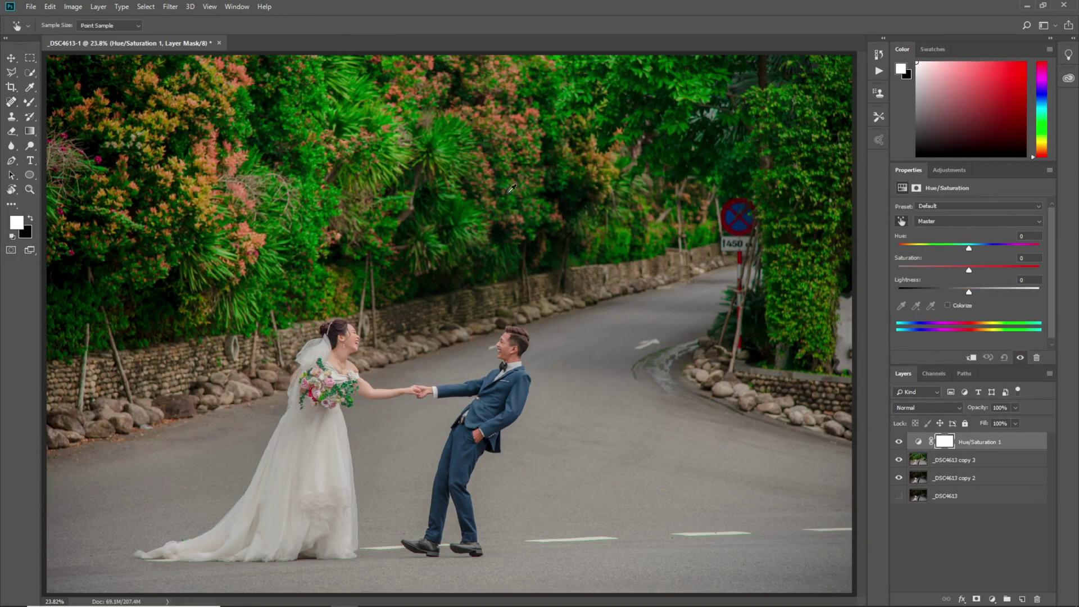
pyautogui.moveTo(393, 149)
pyautogui.mouseDown()
pyautogui.moveTo(397, 161)
pyautogui.moveTo(436, 161)
pyautogui.moveTo(410, 163)
pyautogui.mouseUp()
pyautogui.moveTo(963, 249)
pyautogui.mouseDown()
pyautogui.moveTo(1033, 250)
pyautogui.moveTo(921, 245)
pyautogui.moveTo(982, 245)
pyautogui.moveTo(972, 241)
pyautogui.mouseUp()
pyautogui.moveTo(984, 296); pyautogui.dragTo(984, 296)
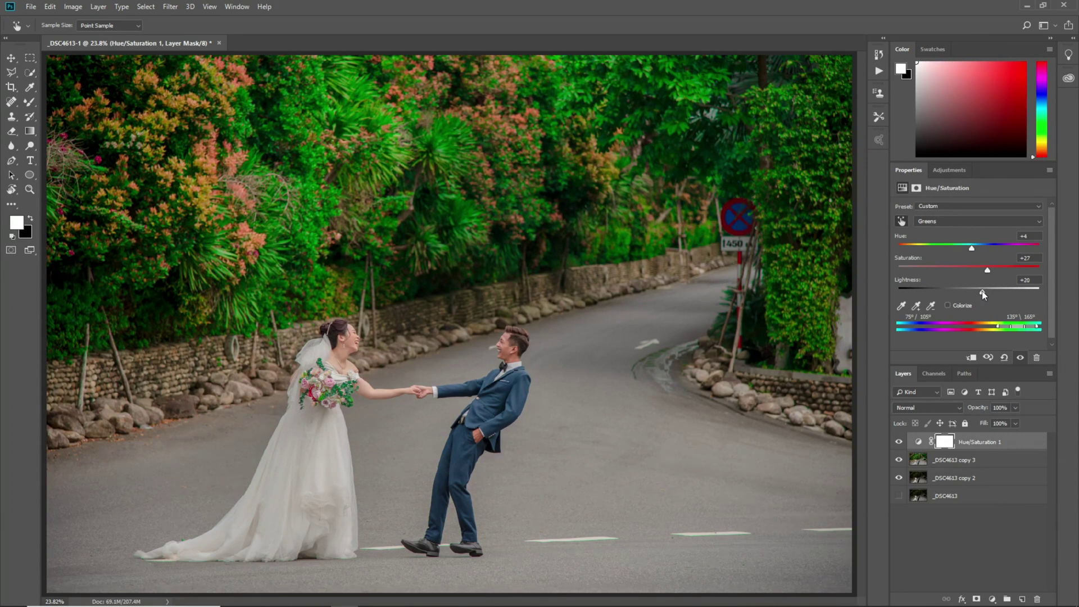
# Try shifting the hue of the reds to -35 in the Hue/Saturation layer, and reset it to 0.
pyautogui.hotkey('alt', '4')
pyautogui.hotkey('alt', '3')
pyautogui.moveTo(979, 248); pyautogui.dragTo(944, 241)
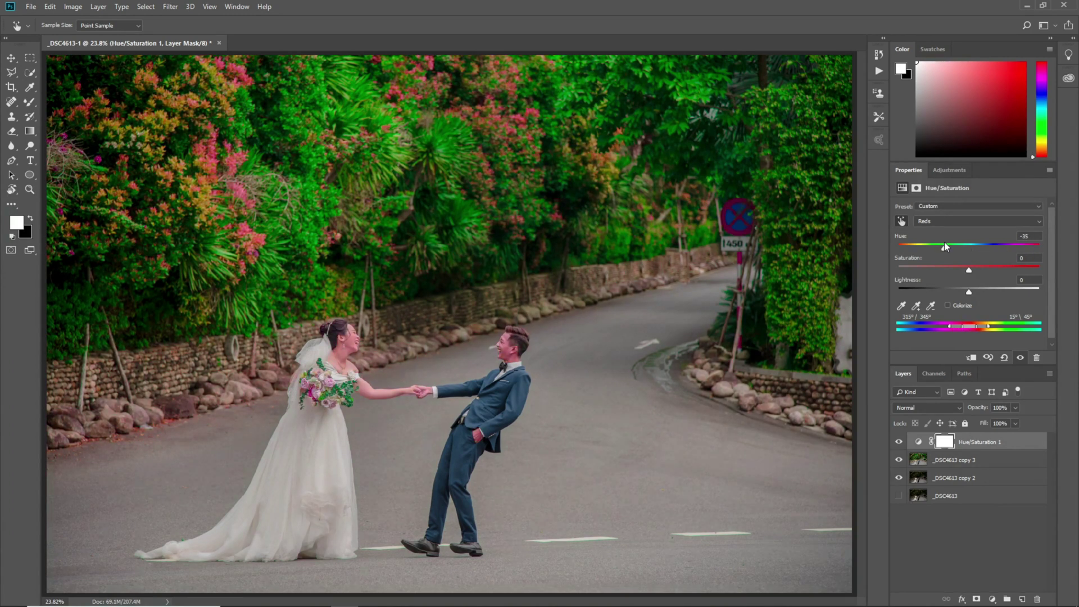
pyautogui.write('-0')
# Compare the photo with and without the Hue/Saturation layer and stamp all visible layers into a new top layer.
pyautogui.click(898, 441)
pyautogui.click(898, 442)
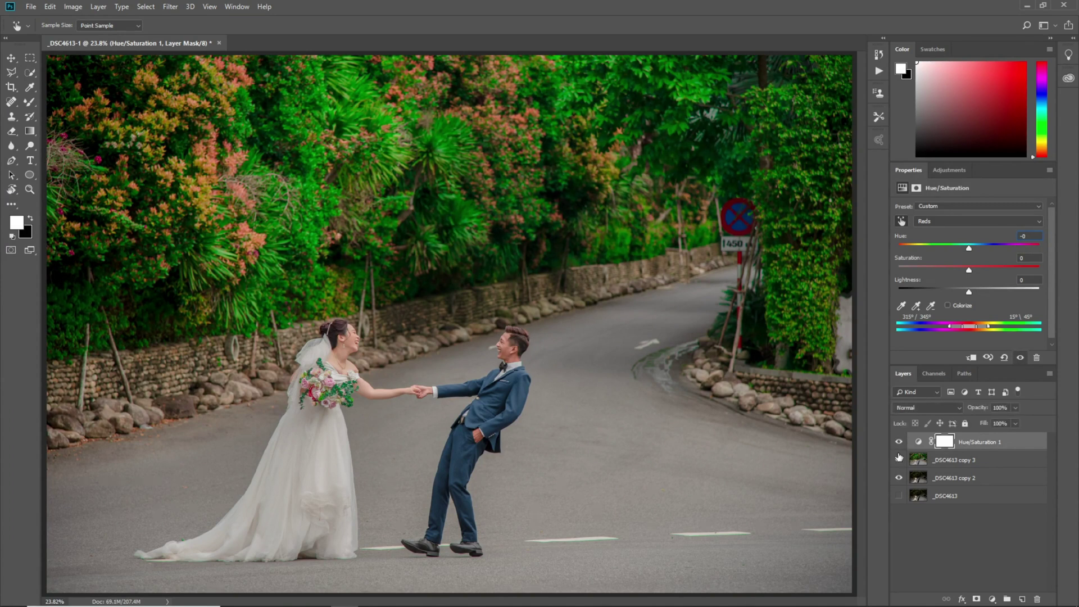
pyautogui.press('j')
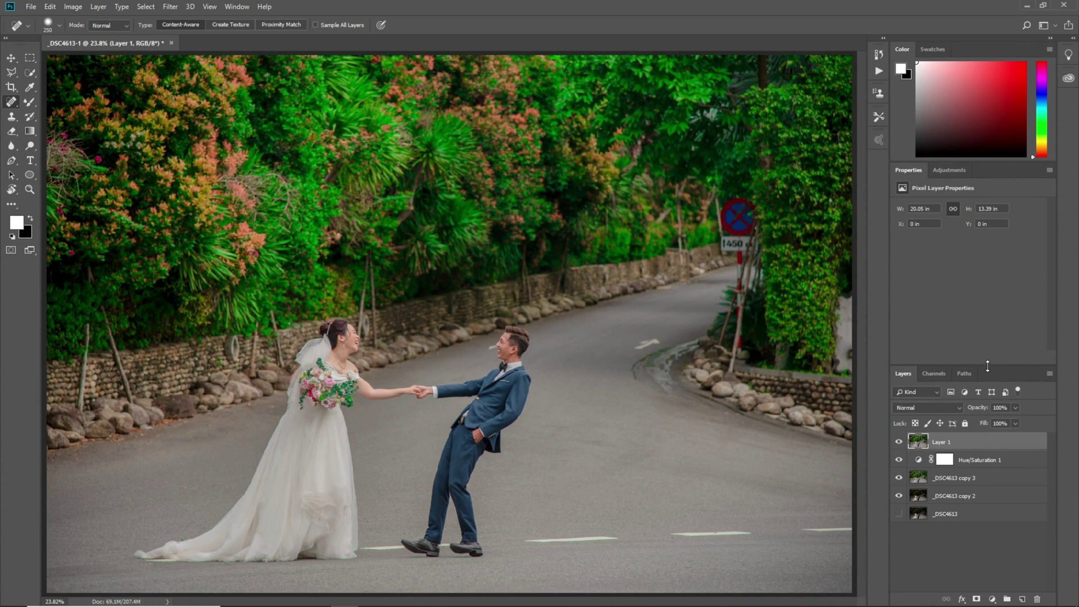
pyautogui.hotkey('ctrl', 'alt', 'shift', 'e')
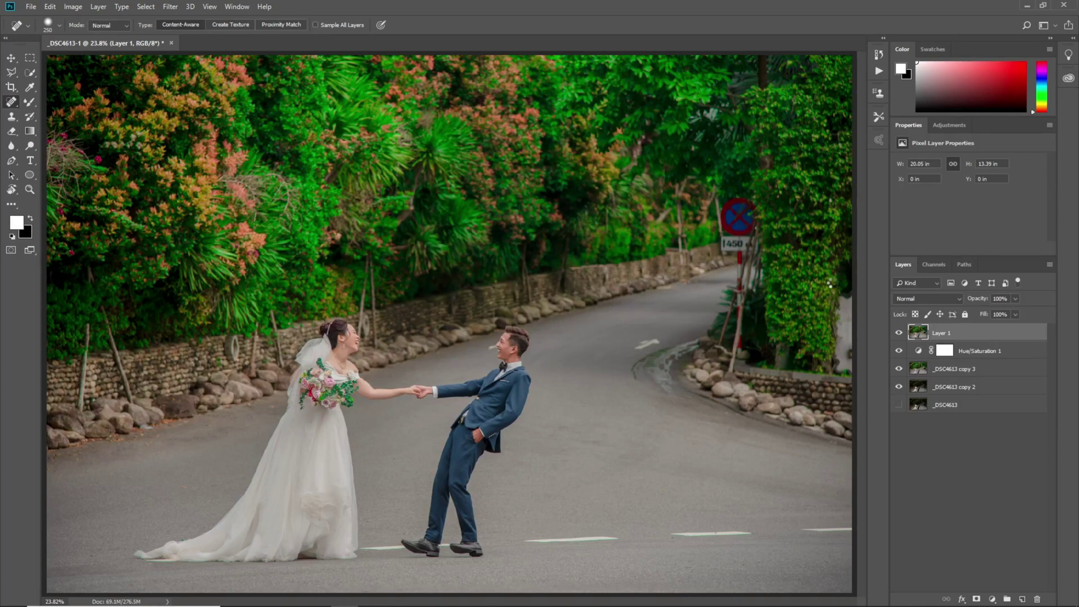
# In the Camera Raw filter, set highlights to -100, exposure to +0.50 and temperature to -5, and raise the tint towards magenta.
pyautogui.hotkey('ctrl', 'shift', 'a')
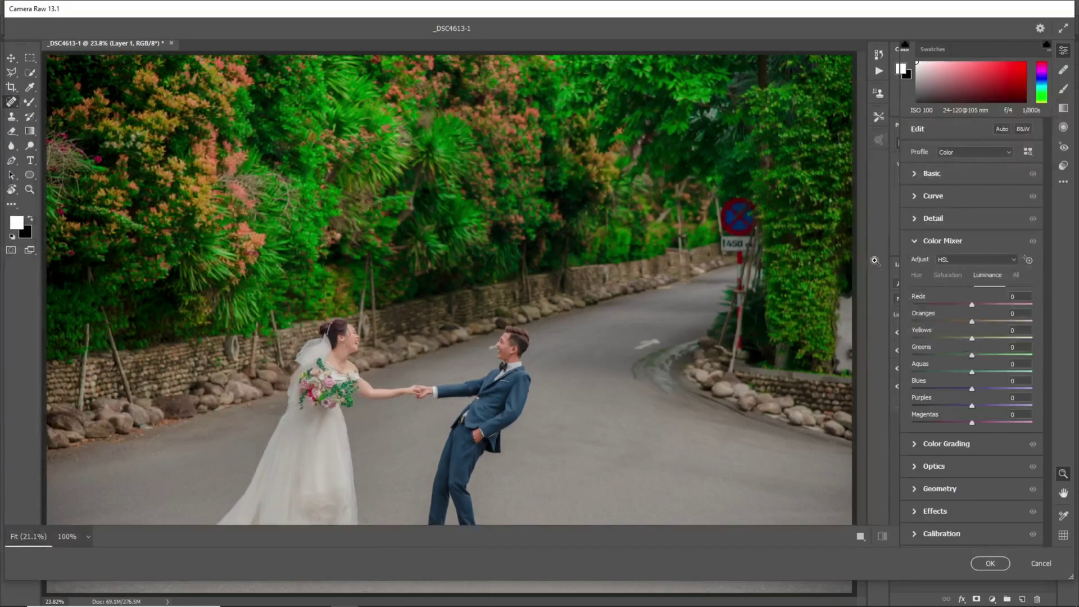
pyautogui.click(927, 173)
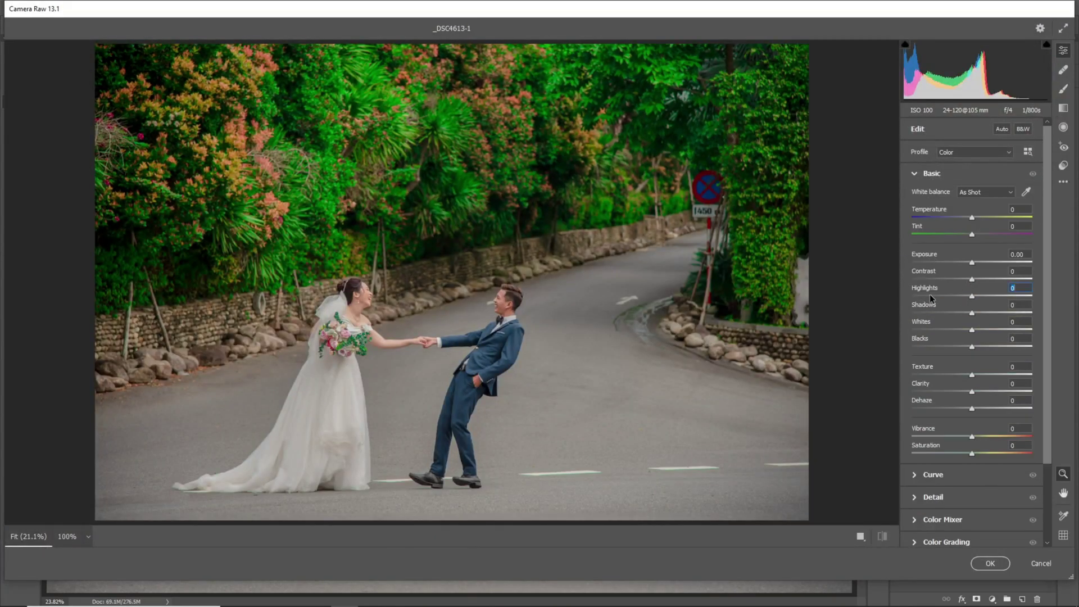
pyautogui.write('-100')
pyautogui.press('Return')
pyautogui.moveTo(973, 260)
pyautogui.mouseDown()
pyautogui.moveTo(996, 261)
pyautogui.moveTo(979, 261)
pyautogui.mouseUp()
pyautogui.moveTo(968, 218); pyautogui.dragTo(990, 238)
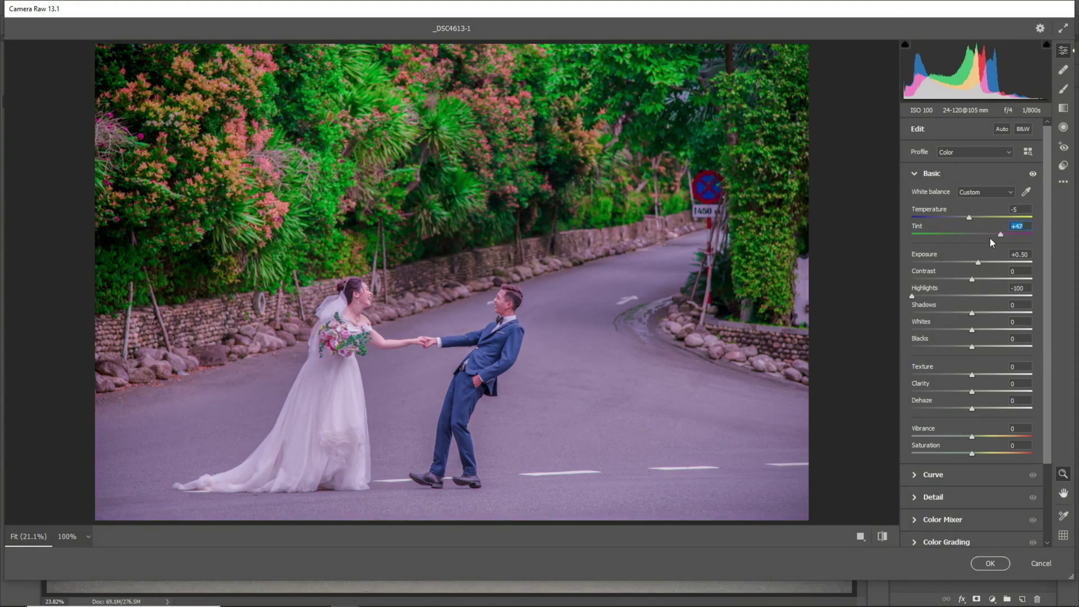
# Set Color Mixer saturation to +36 for reds, -100 for magentas and +34 for greens, raise yellows and oranges, and apply the filter.
pyautogui.click(936, 521)
pyautogui.click(947, 275)
pyautogui.moveTo(971, 304)
pyautogui.mouseDown()
pyautogui.moveTo(1017, 305)
pyautogui.moveTo(989, 303)
pyautogui.mouseUp()
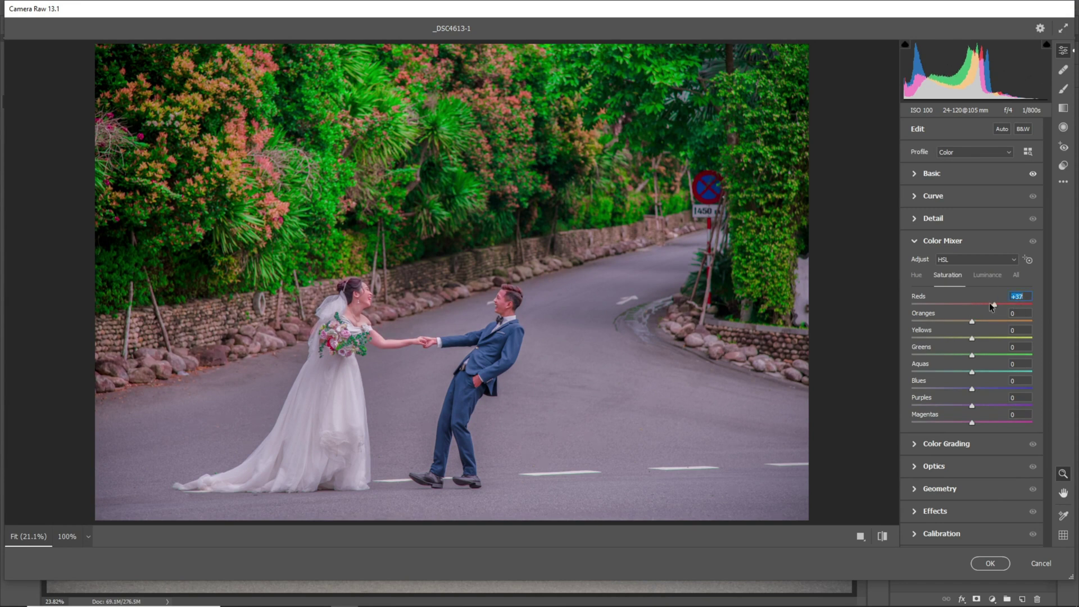
pyautogui.moveTo(972, 422); pyautogui.dragTo(881, 425)
pyautogui.moveTo(987, 354); pyautogui.dragTo(991, 354)
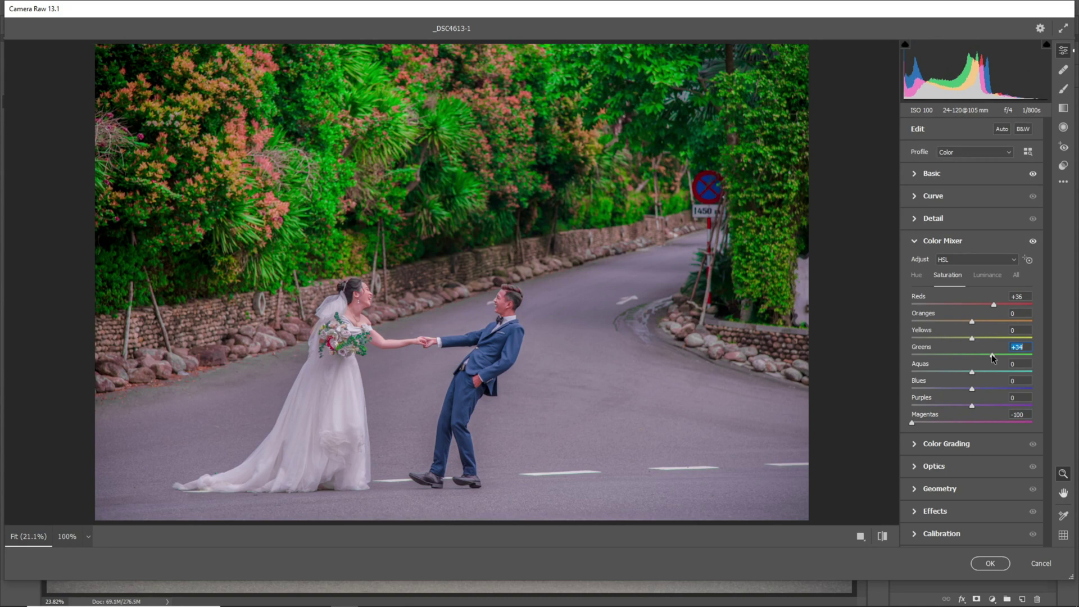
pyautogui.click(984, 337)
pyautogui.click(987, 320)
pyautogui.click(991, 563)
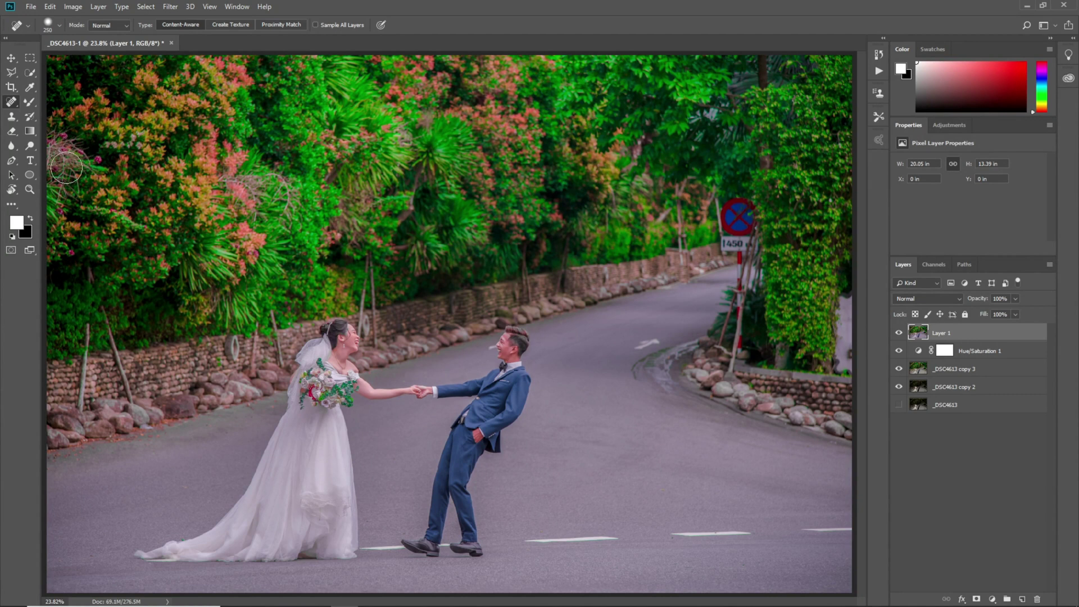
# Compare the photo with and without Layer 1, add a layer mask to it and invert the mask to black.
pyautogui.click(899, 333)
pyautogui.click(899, 333)
pyautogui.click(977, 598)
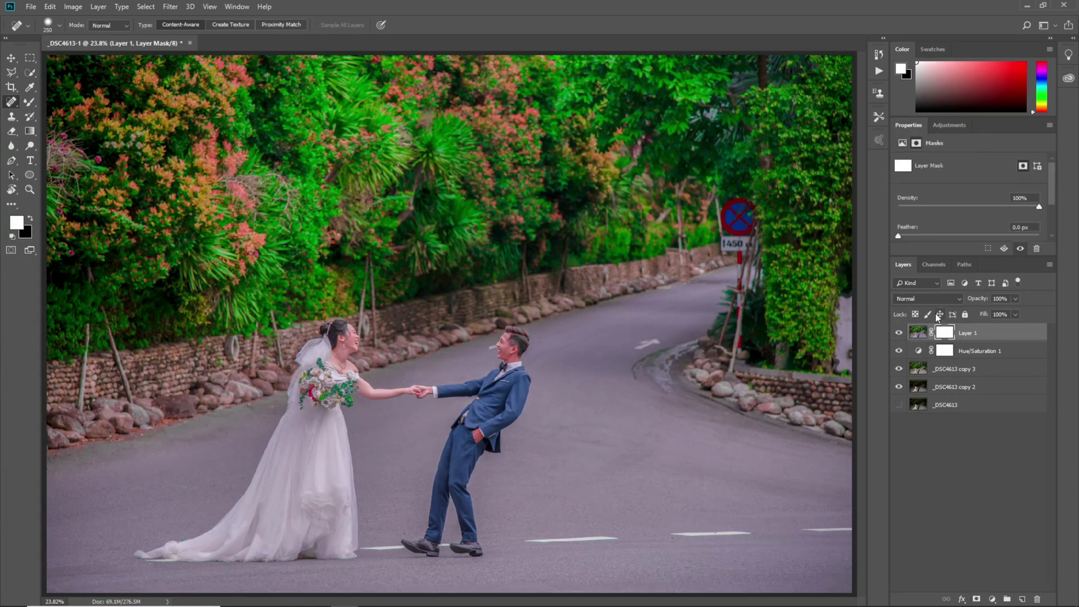
pyautogui.hotkey('ctrl', 'i')
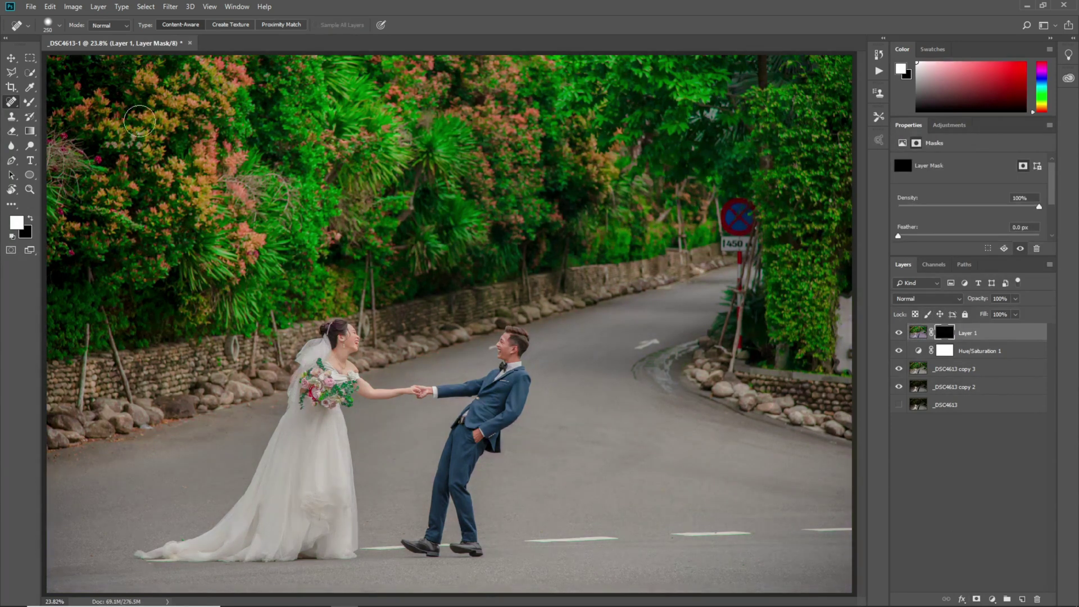
# Paint white with the Brush tool on Layer 1's mask over the trees and wall to reveal the color grade only in the background.
pyautogui.click(30, 102)
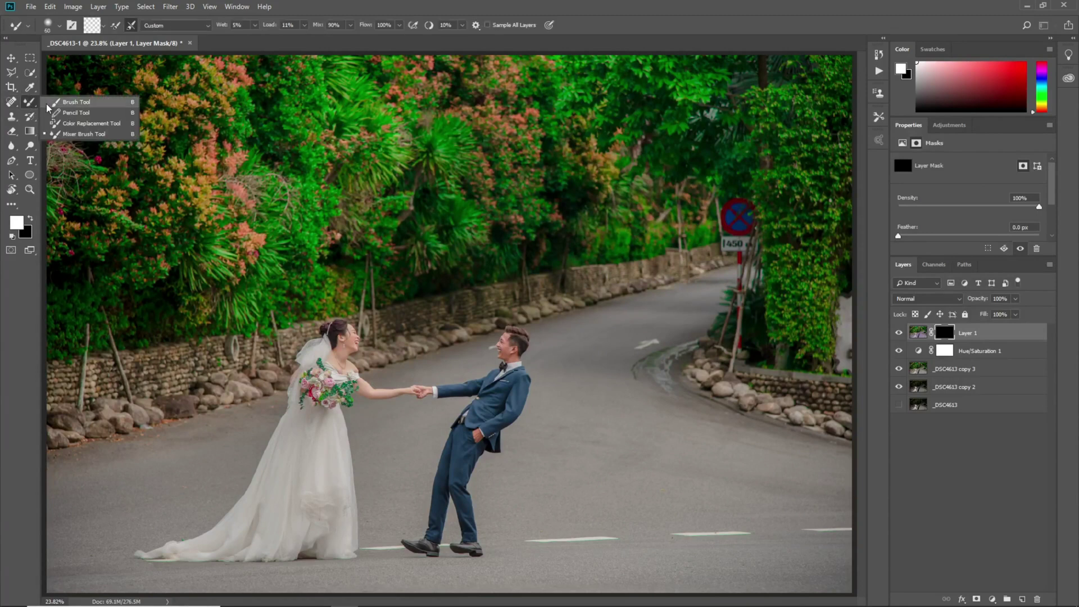
pyautogui.click(56, 102)
pyautogui.moveTo(85, 84)
pyautogui.mouseDown()
pyautogui.moveTo(174, 70)
pyautogui.moveTo(96, 143)
pyautogui.moveTo(87, 224)
pyautogui.moveTo(85, 199)
pyautogui.mouseUp()
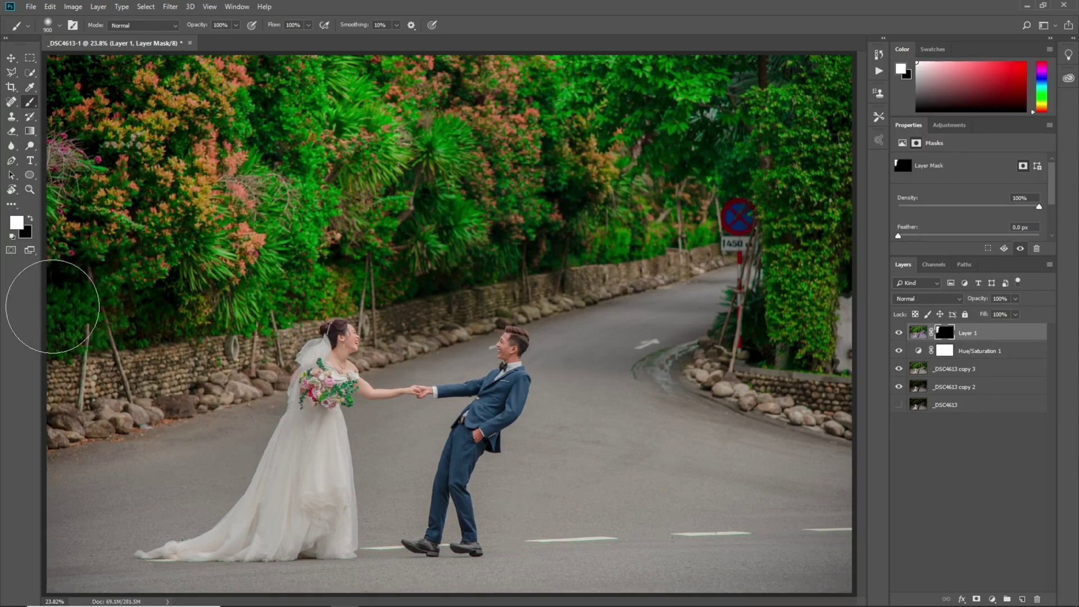
pyautogui.moveTo(135, 269)
pyautogui.mouseDown()
pyautogui.moveTo(222, 275)
pyautogui.moveTo(341, 245)
pyautogui.moveTo(202, 236)
pyautogui.moveTo(259, 177)
pyautogui.mouseUp()
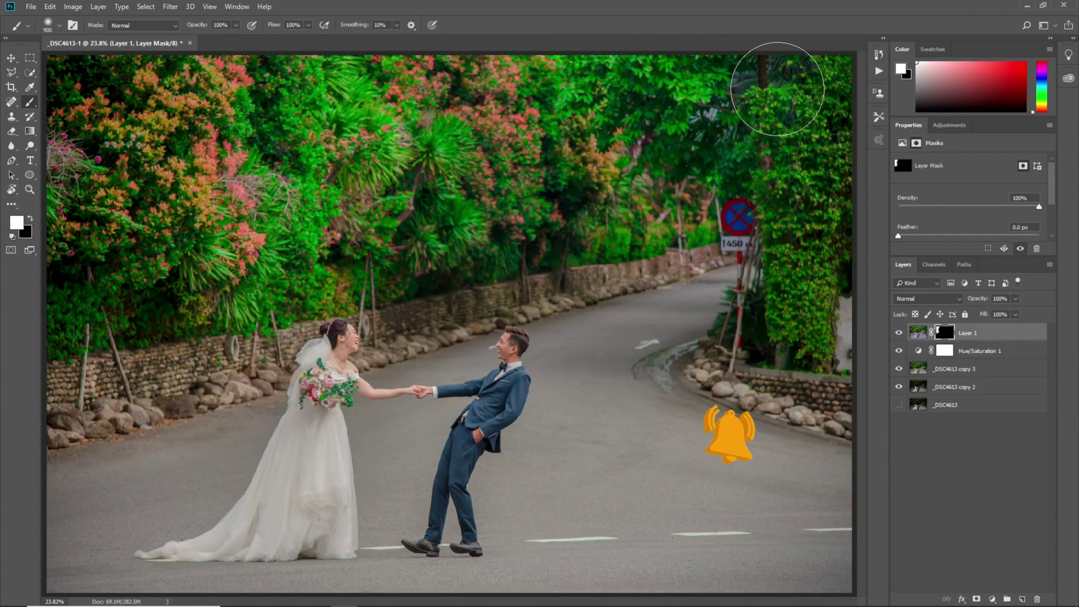
pyautogui.moveTo(803, 297)
pyautogui.mouseDown()
pyautogui.moveTo(803, 326)
pyautogui.moveTo(825, 221)
pyautogui.moveTo(710, 48)
pyautogui.moveTo(349, 36)
pyautogui.moveTo(255, 100)
pyautogui.mouseUp()
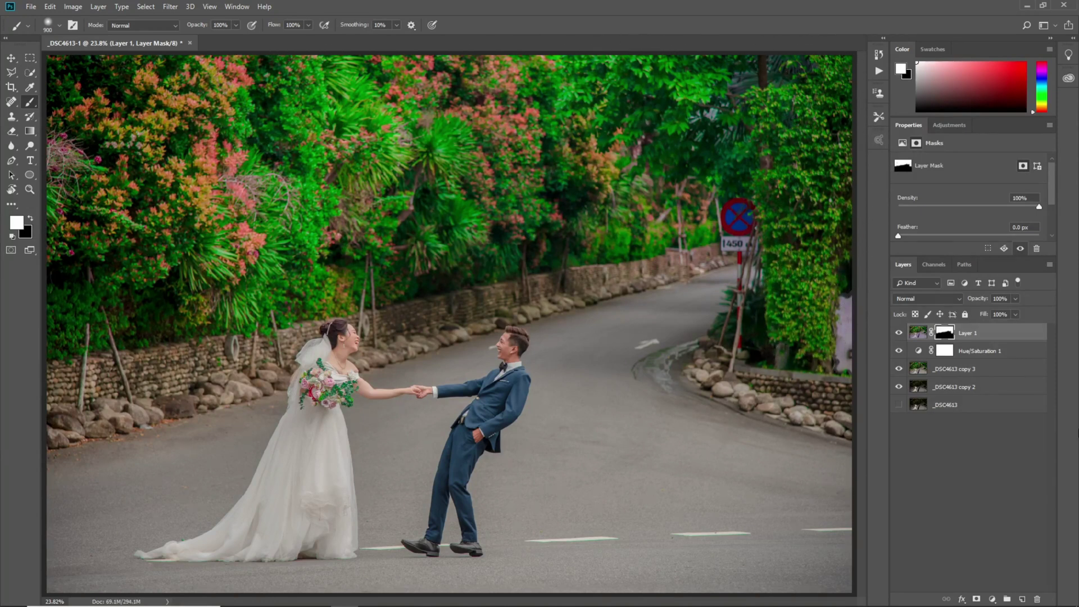
# Compare the photo with and without the masked Layer 1 and stamp all visible layers into a new top layer.
pyautogui.click(898, 333)
pyautogui.click(898, 333)
pyautogui.click(898, 334)
pyautogui.click(898, 334)
pyautogui.click(898, 333)
pyautogui.hotkey('ctrl', 'shift', 'alt', 'e')
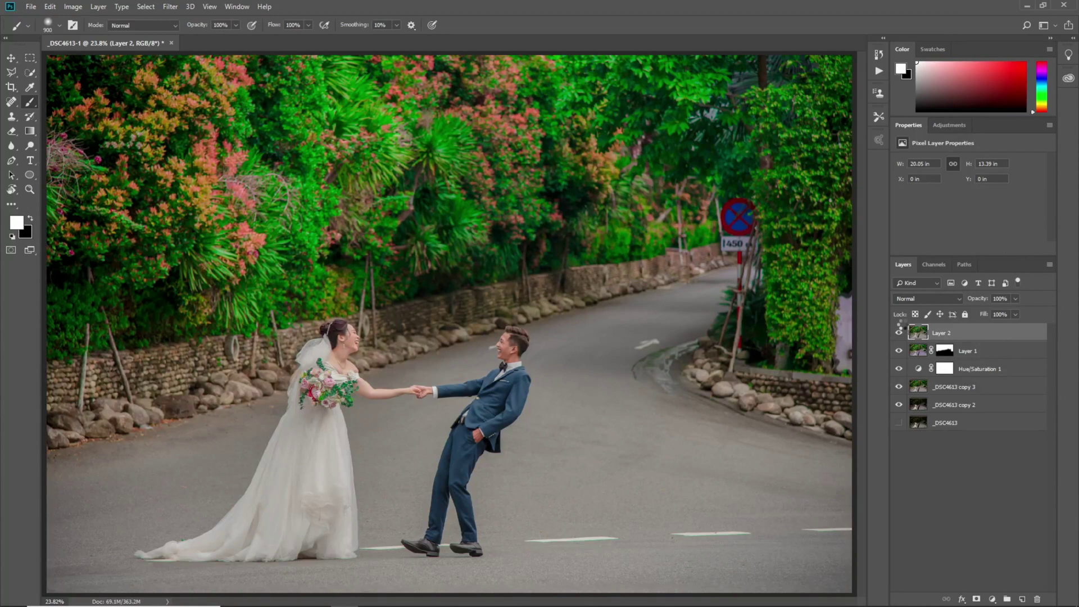
# Open the Camera Raw filter and draw a wide elliptical radial filter around the couple.
pyautogui.hotkey('ctrl', 'shift', 'a')
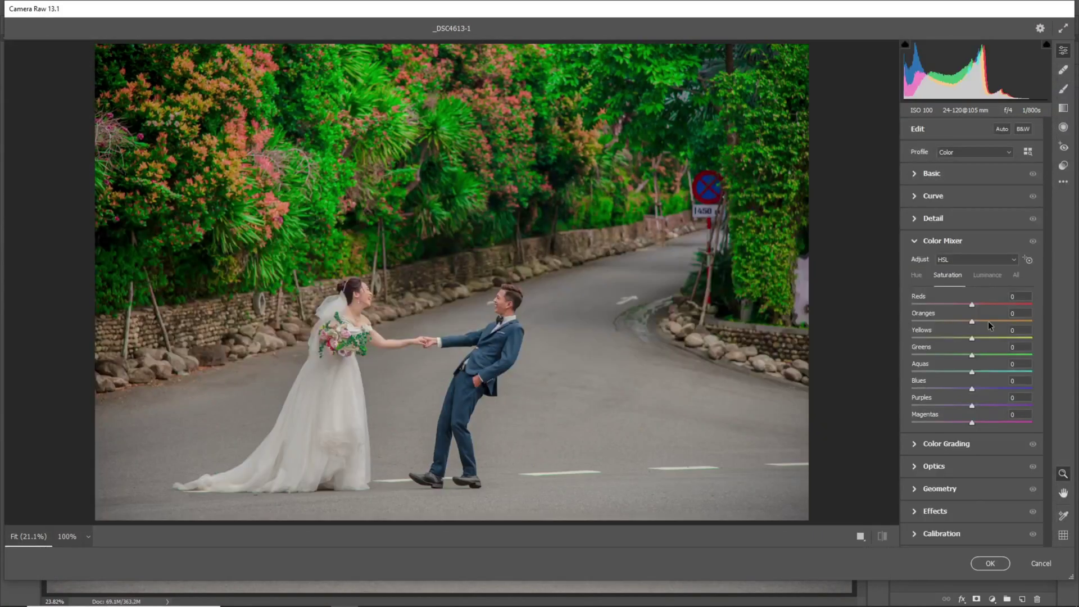
pyautogui.click(1064, 128)
pyautogui.moveTo(304, 268); pyautogui.dragTo(480, 422)
pyautogui.moveTo(303, 268); pyautogui.dragTo(374, 289)
pyautogui.moveTo(374, 72); pyautogui.dragTo(390, 417)
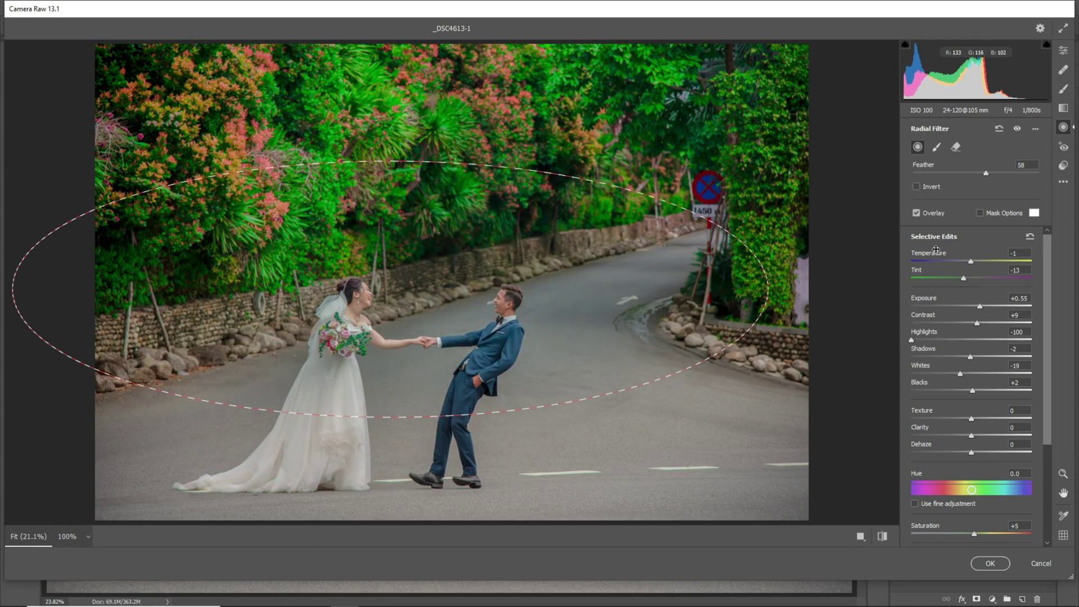
# Invert the radial filter, set feather to 17, temperature and tint to 0, exposure to +0.80 and contrast to -63.
pyautogui.moveTo(979, 306)
pyautogui.mouseDown()
pyautogui.moveTo(1001, 307)
pyautogui.moveTo(967, 304)
pyautogui.mouseUp()
pyautogui.click(917, 186)
pyautogui.moveTo(985, 173); pyautogui.dragTo(933, 178)
pyautogui.doubleClick(971, 262)
pyautogui.doubleClick(962, 278)
pyautogui.moveTo(975, 307); pyautogui.dragTo(932, 322)
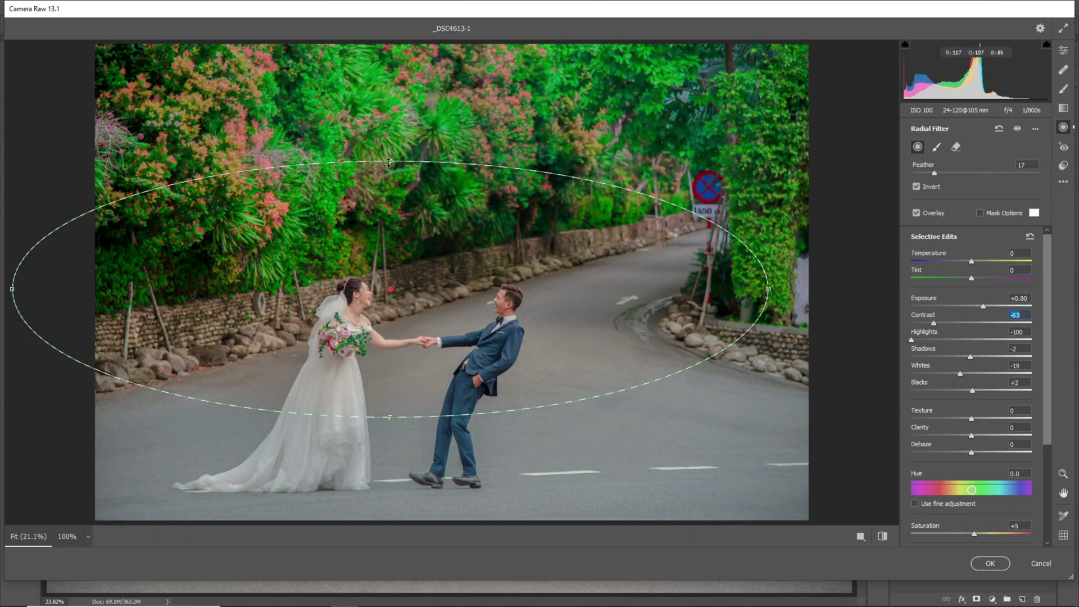
# Resize and reposition the radial filter ellipse around the couple, set its feather to 37, fine-tune its adjustments and apply the filter.
pyautogui.moveTo(390, 162); pyautogui.dragTo(390, 214)
pyautogui.moveTo(390, 289); pyautogui.dragTo(392, 313)
pyautogui.moveTo(12, 314); pyautogui.dragTo(219, 185)
pyautogui.moveTo(175, 215); pyautogui.dragTo(12, 478)
pyautogui.click(1023, 165)
pyautogui.write('37')
pyautogui.press('Return')
pyautogui.scroll(-2, 963, 360)
pyautogui.moveTo(963, 364); pyautogui.dragTo(946, 381)
pyautogui.press('Return')
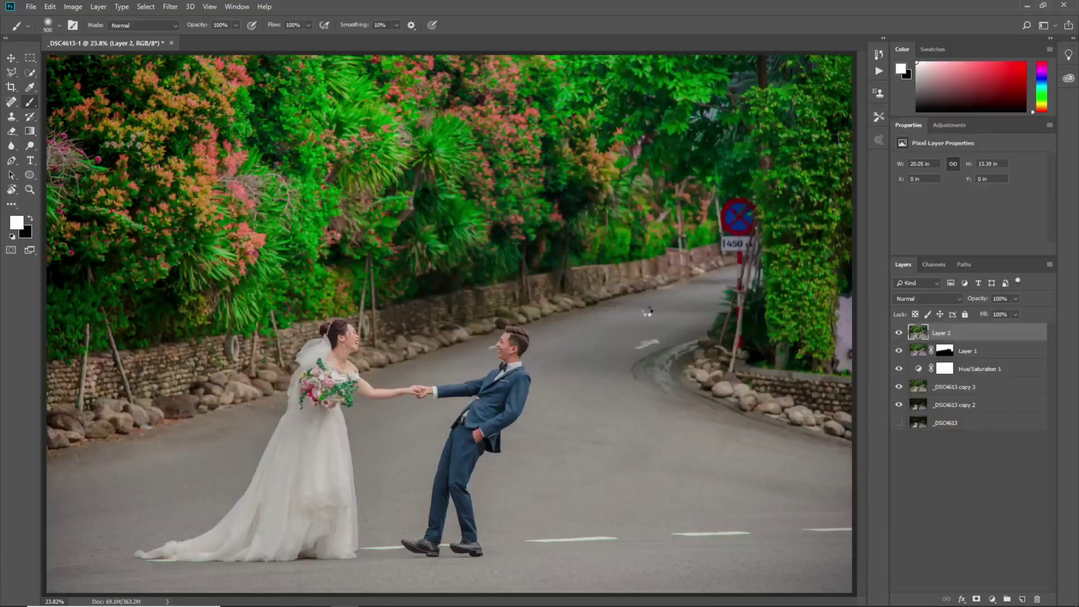
# Duplicate the stamped Layer 2 and apply a Gaussian Blur to the copy.
pyautogui.click(169, 6)
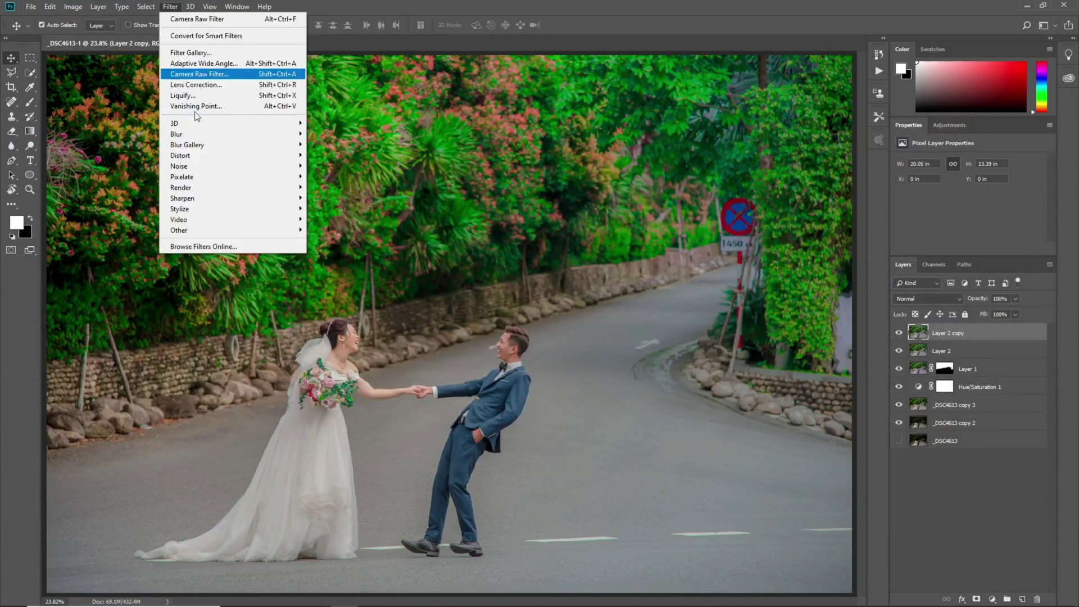
pyautogui.moveTo(196, 134)
pyautogui.click(359, 176)
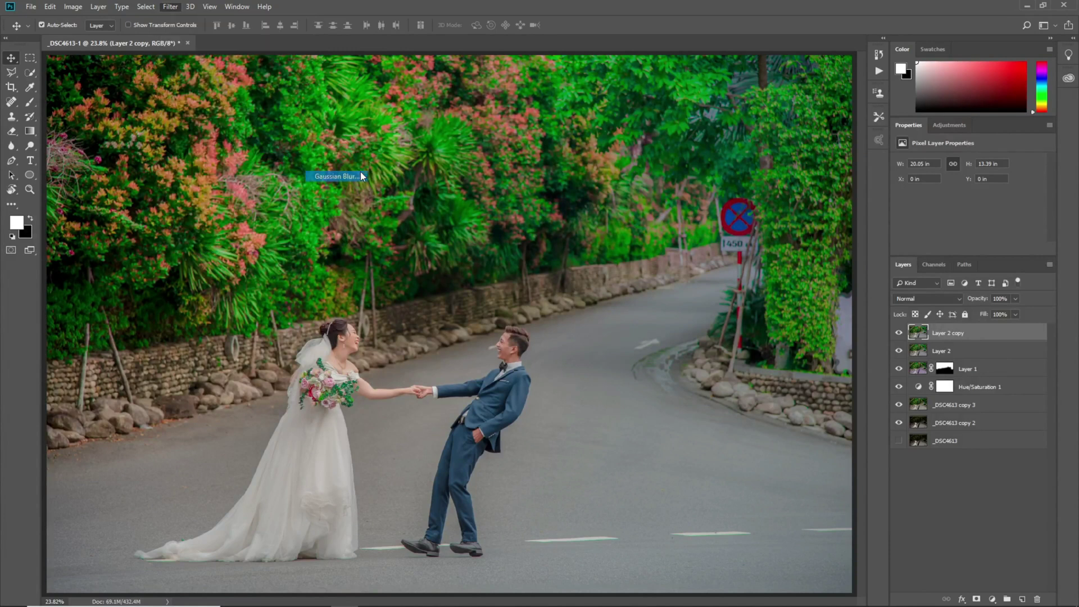
pyautogui.moveTo(689, 306); pyautogui.dragTo(656, 305)
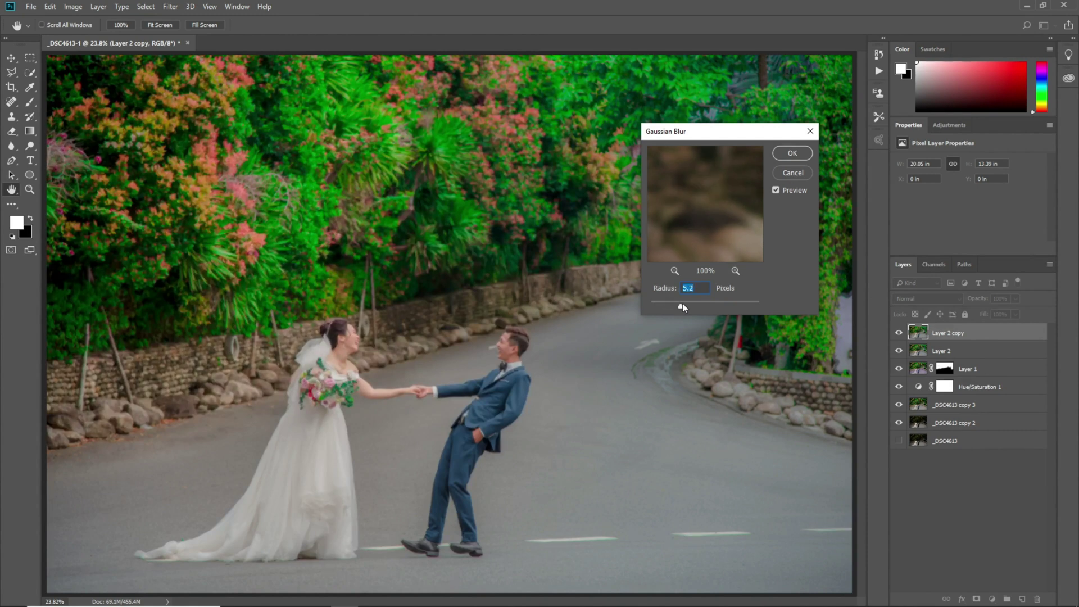
pyautogui.moveTo(693, 303); pyautogui.dragTo(700, 303)
pyautogui.click(792, 154)
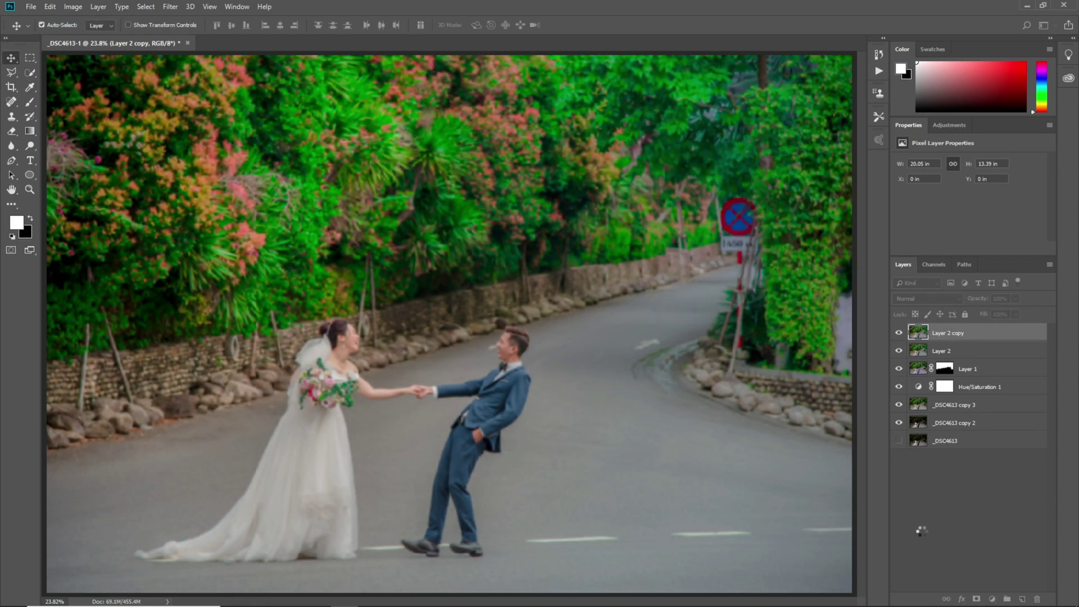
# Add a layer mask inverted to black to the blurred layer, and paint white over the background around the couple to reveal the blur.
pyautogui.click(975, 598)
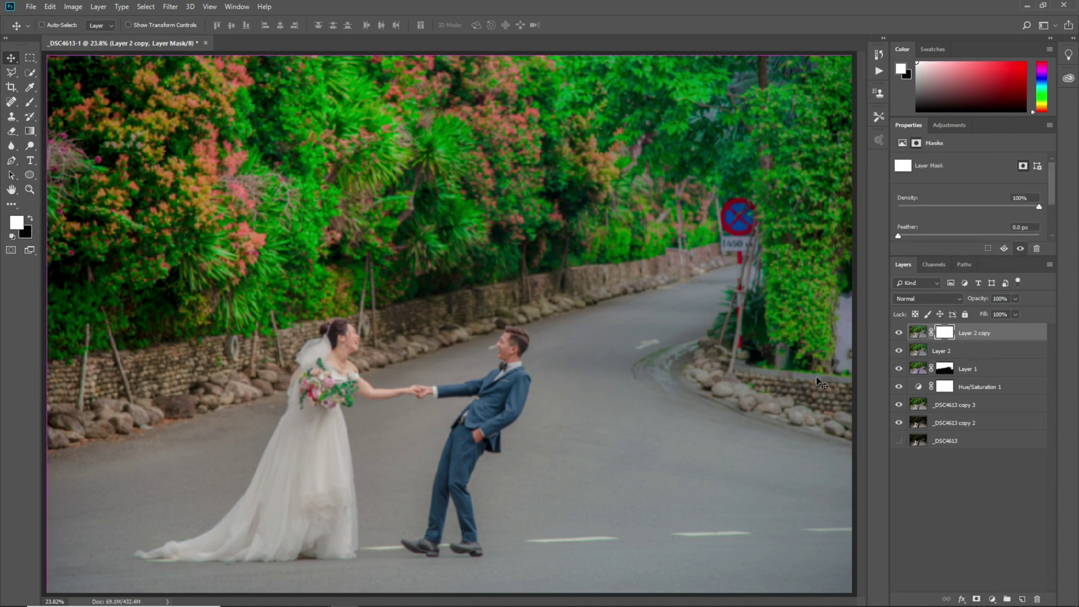
pyautogui.hotkey('ctrl', 'i')
pyautogui.click(29, 101)
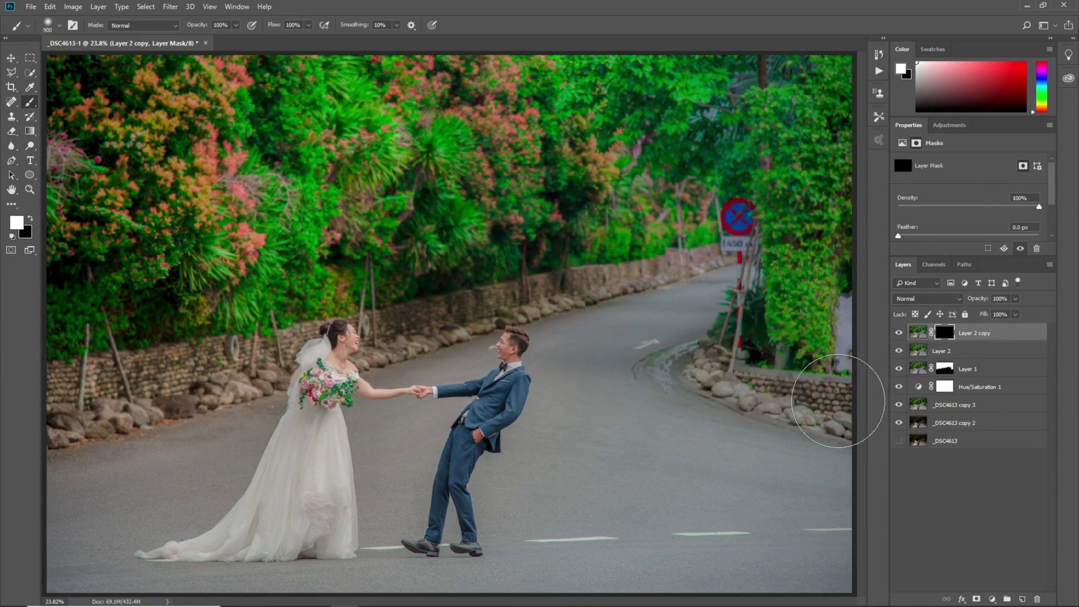
pyautogui.moveTo(658, 312)
pyautogui.mouseDown()
pyautogui.moveTo(605, 268)
pyautogui.moveTo(640, 318)
pyautogui.moveTo(633, 326)
pyautogui.moveTo(571, 264)
pyautogui.moveTo(588, 292)
pyautogui.moveTo(715, 346)
pyautogui.moveTo(798, 345)
pyautogui.mouseUp()
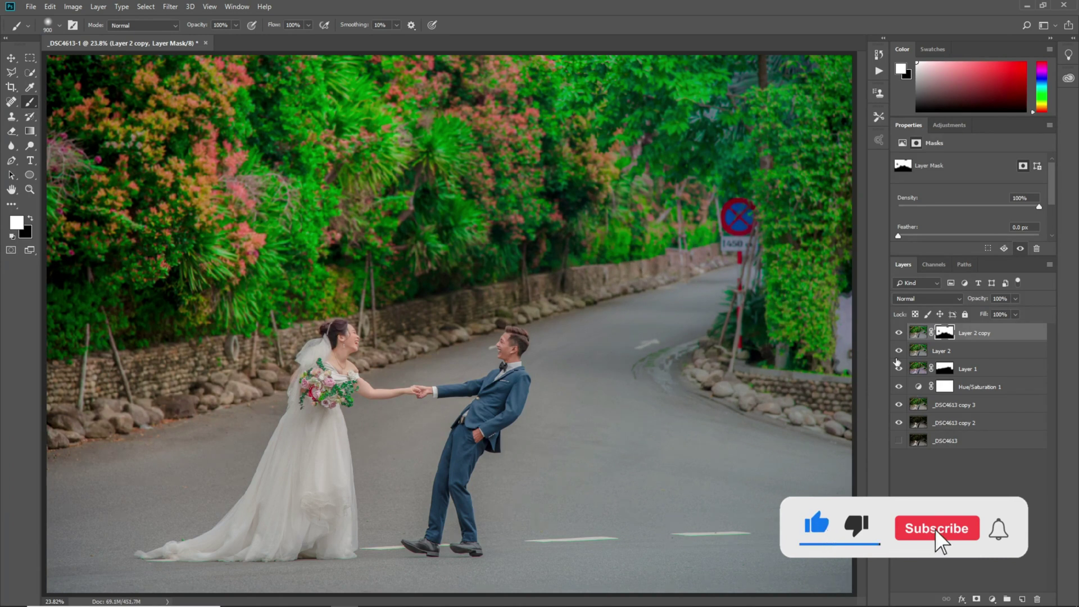
# Compare the photo with and without the background blur and stamp all visible layers into a new top layer.
pyautogui.click(899, 334)
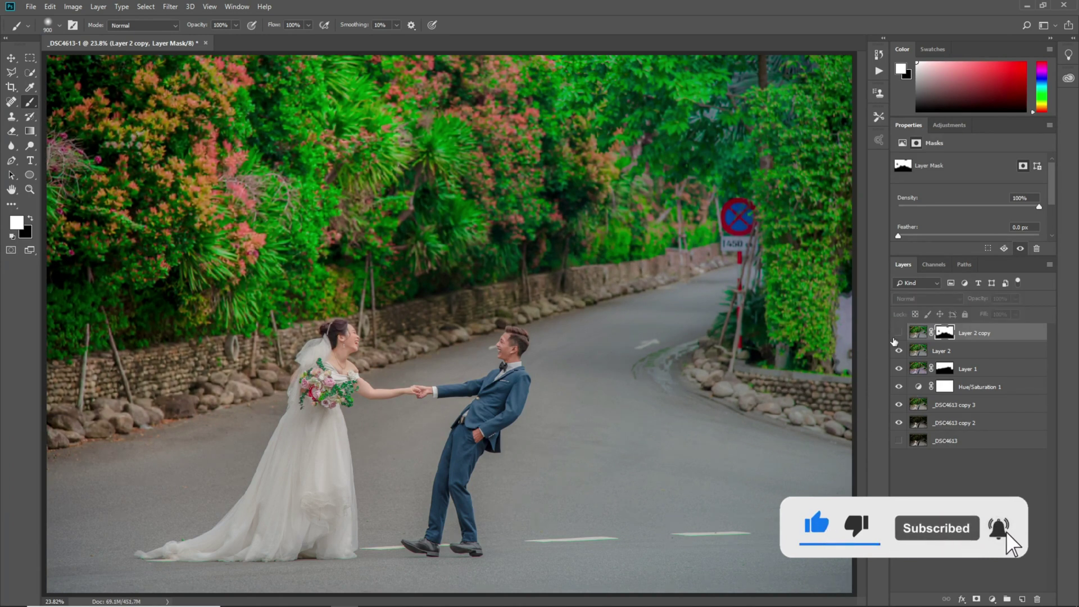
pyautogui.click(898, 334)
pyautogui.click(898, 333)
pyautogui.click(898, 334)
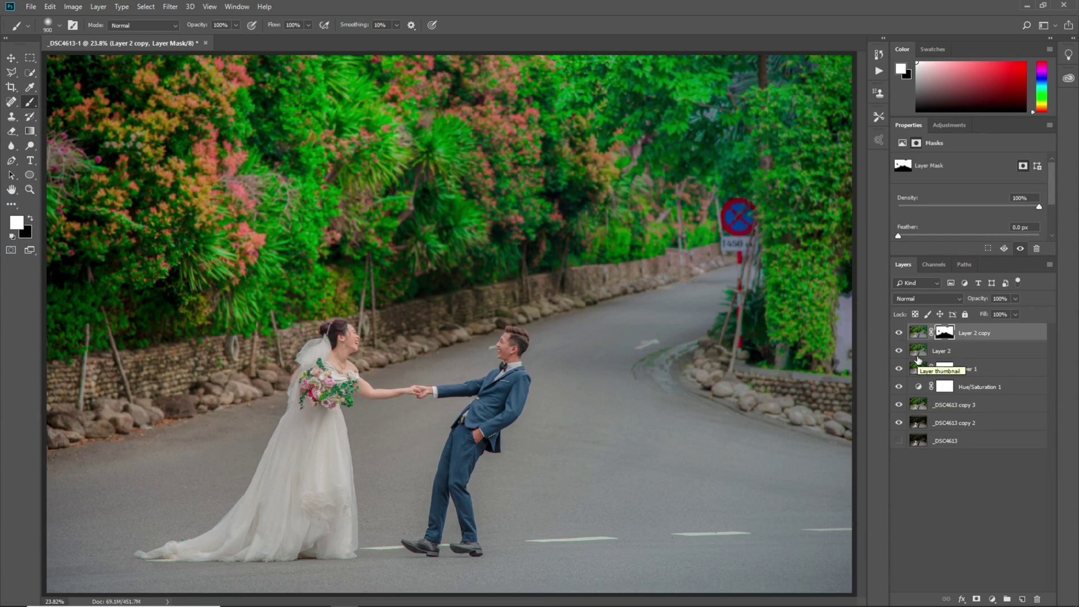
pyautogui.moveTo(918, 333); pyautogui.dragTo(912, 325)
pyautogui.hotkey('ctrl', 'shift', 'alt', 'e')
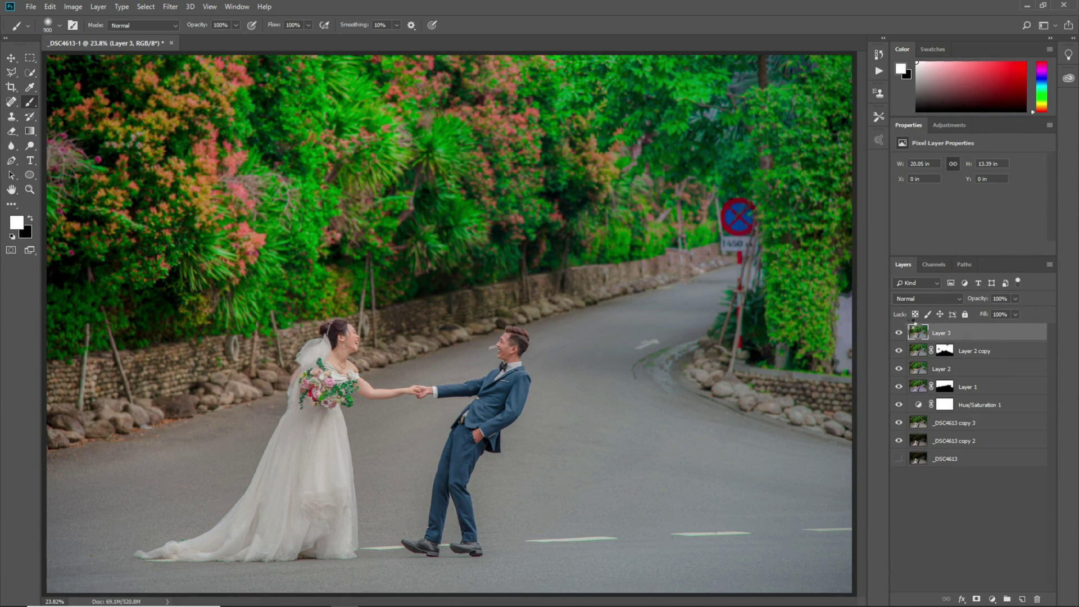
# In Camera Raw Color Grading, tint midtones blue (hue 222, saturation 29), shadows yellow (hue 53, saturation 19) and highlights yellow, and apply the filter.
pyautogui.hotkey('ctrl', 'shift', 'a')
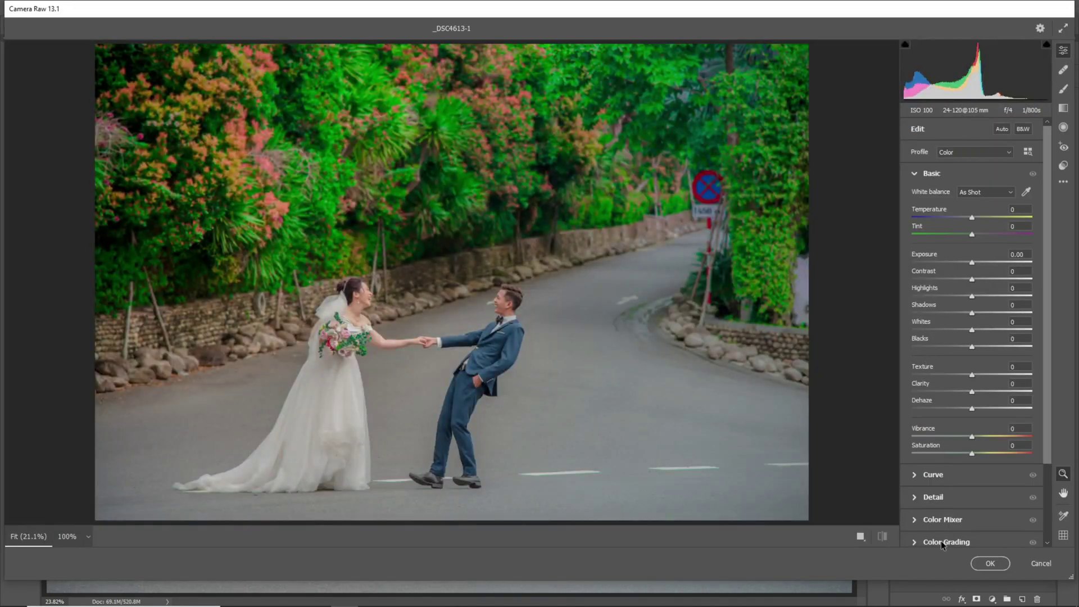
pyautogui.click(941, 541)
pyautogui.moveTo(976, 338); pyautogui.dragTo(947, 367)
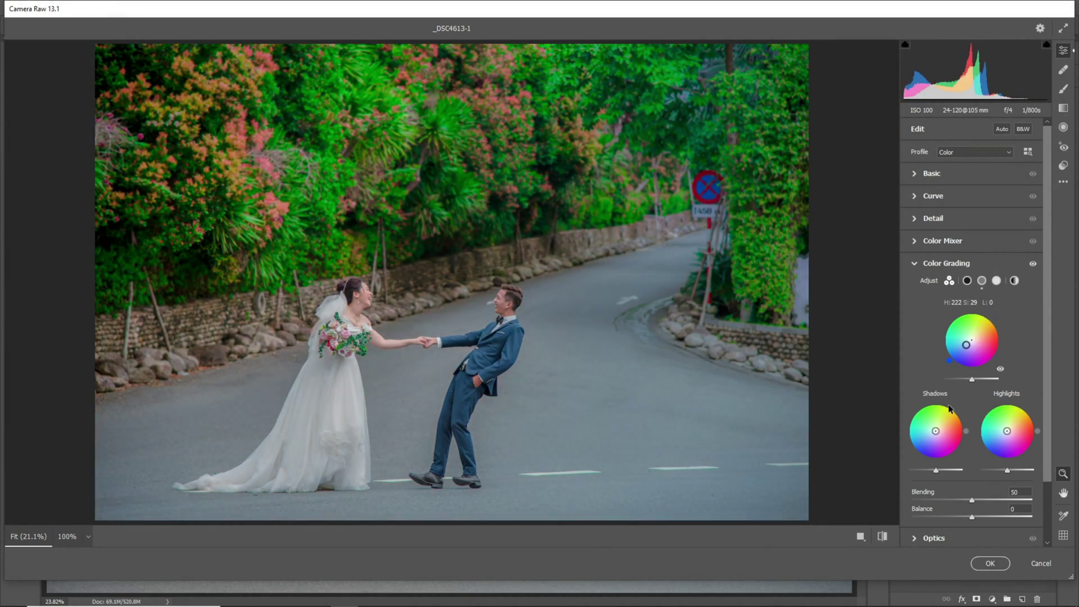
pyautogui.moveTo(1007, 430); pyautogui.dragTo(1026, 409)
pyautogui.moveTo(944, 432); pyautogui.dragTo(953, 407)
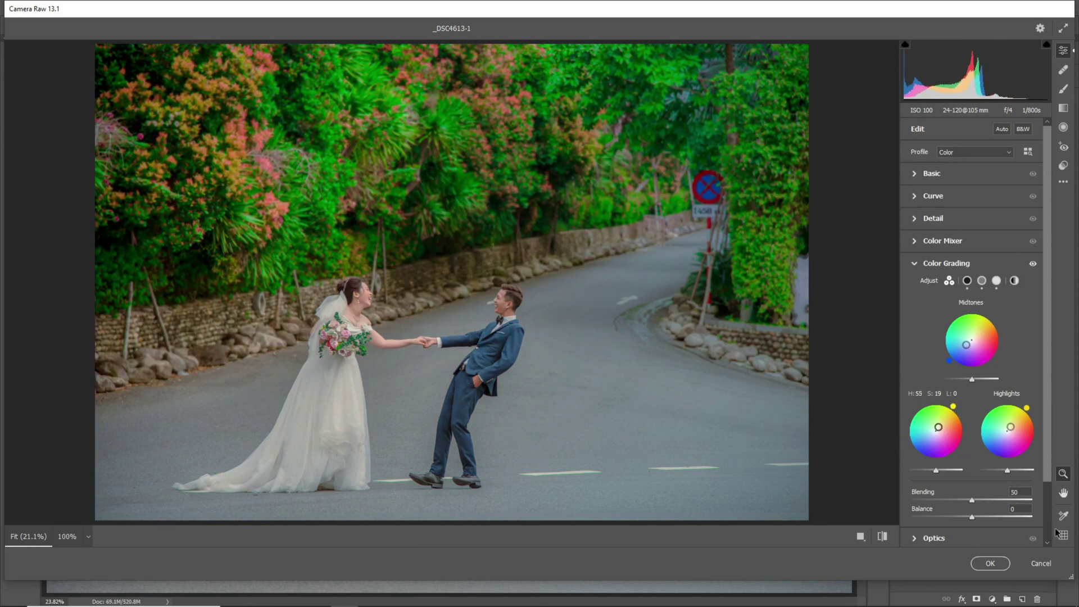
pyautogui.click(1001, 563)
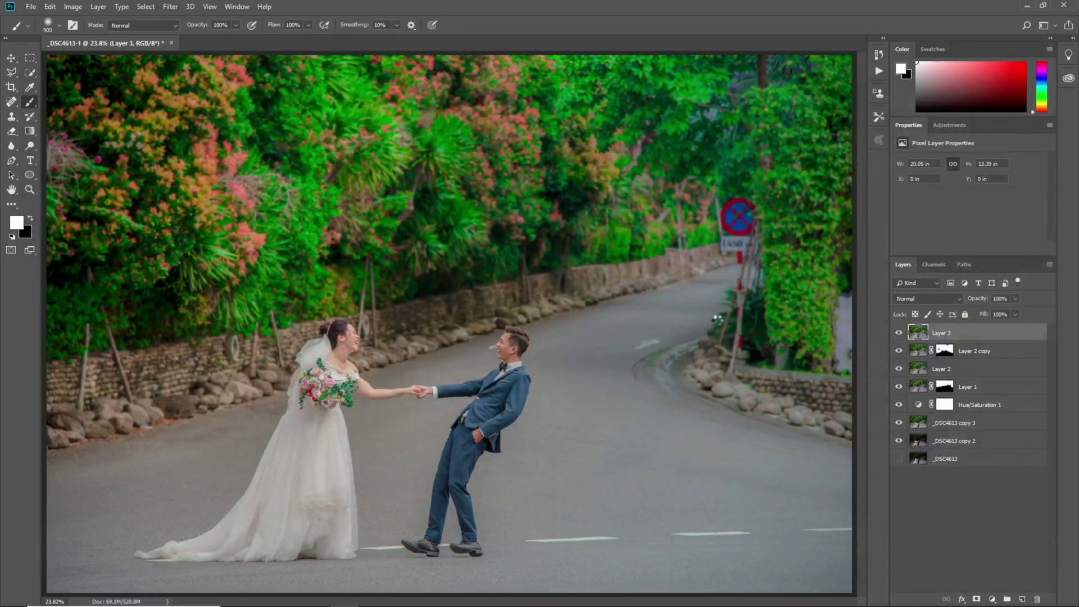
# Compare the photo with and without Layer 3, and add a Color Lookup adjustment layer using the 2Strip.look 3DLUT.
pyautogui.click(898, 333)
pyautogui.click(898, 333)
pyautogui.click(989, 598)
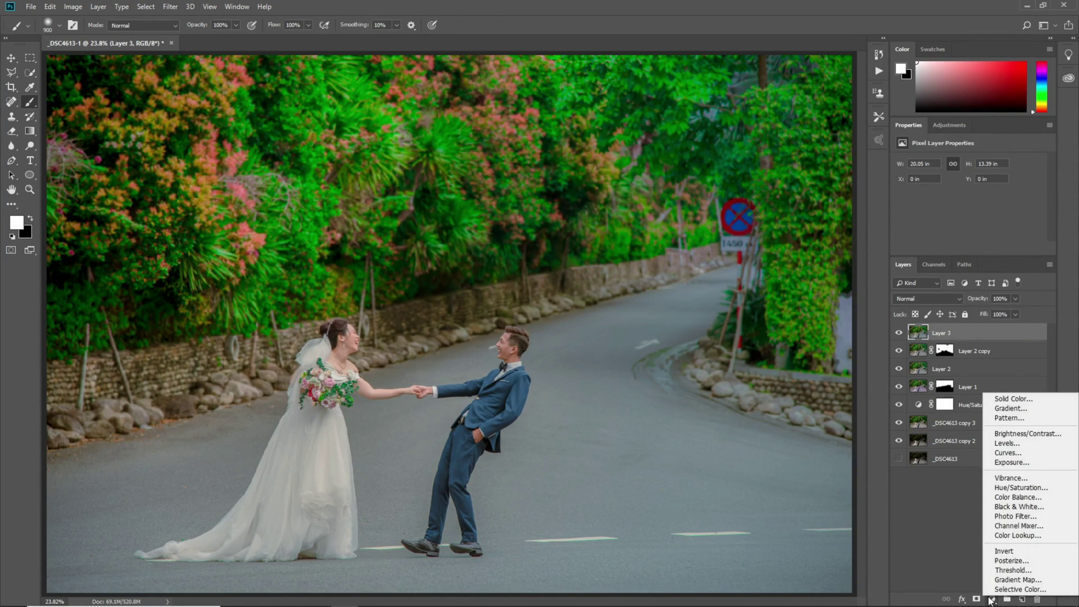
pyautogui.click(999, 534)
pyautogui.click(955, 166)
pyautogui.click(946, 177)
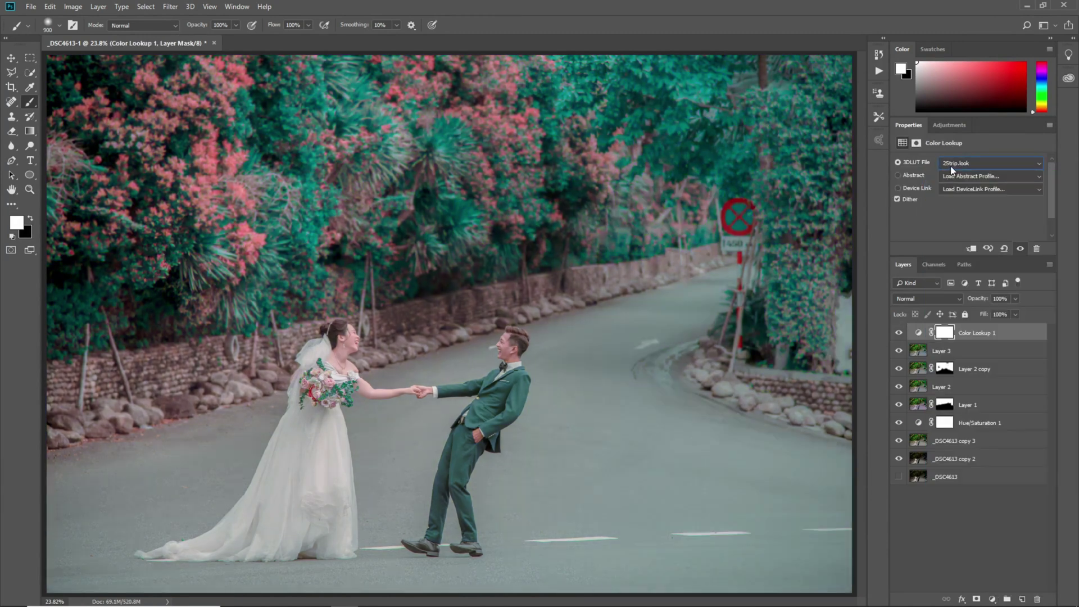
# Try the 3DLUT looks from 3Strip.look through Crisp_Warm.look and EdgyAmber.3DL to FallColors.look on the Color Lookup layer.
pyautogui.press('Down')
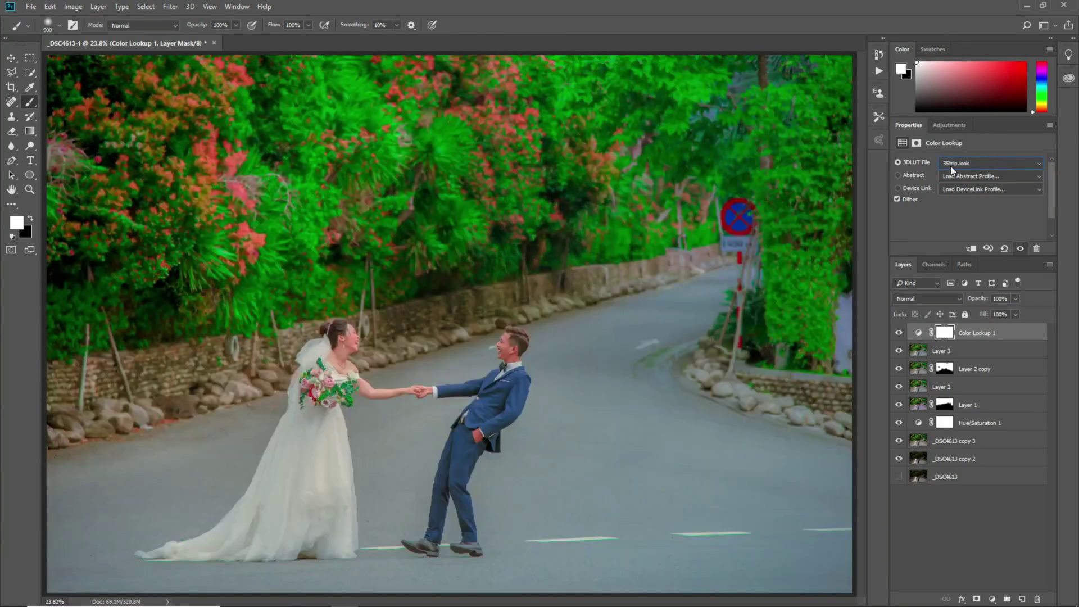
pyautogui.press('Up')
pyautogui.press('Down')
pyautogui.press('Down')
pyautogui.press('Down')
pyautogui.press('Down')
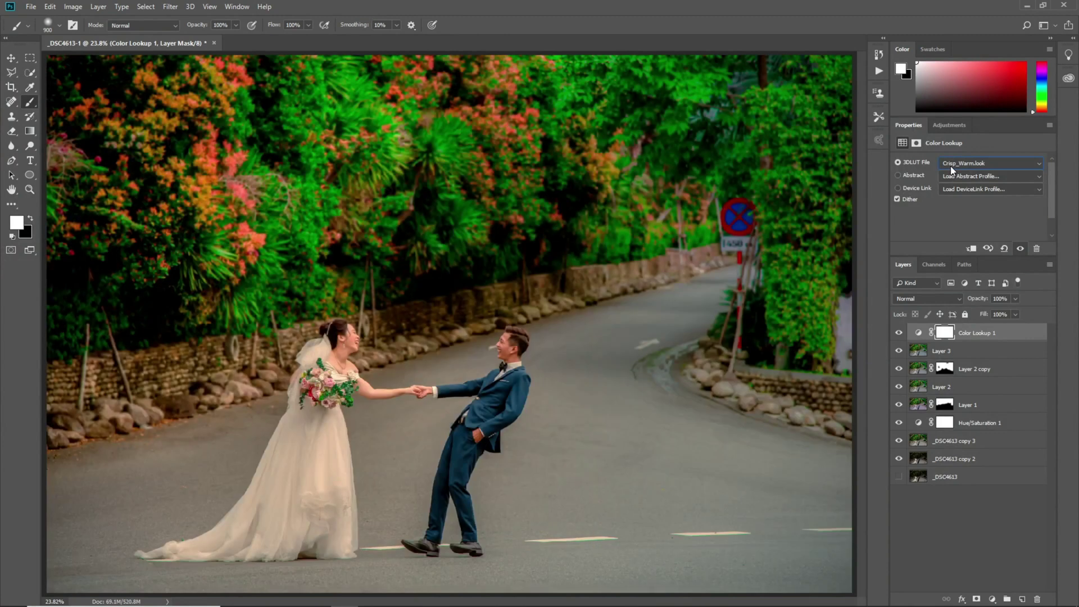
pyautogui.press('Down')
pyautogui.press('Down')
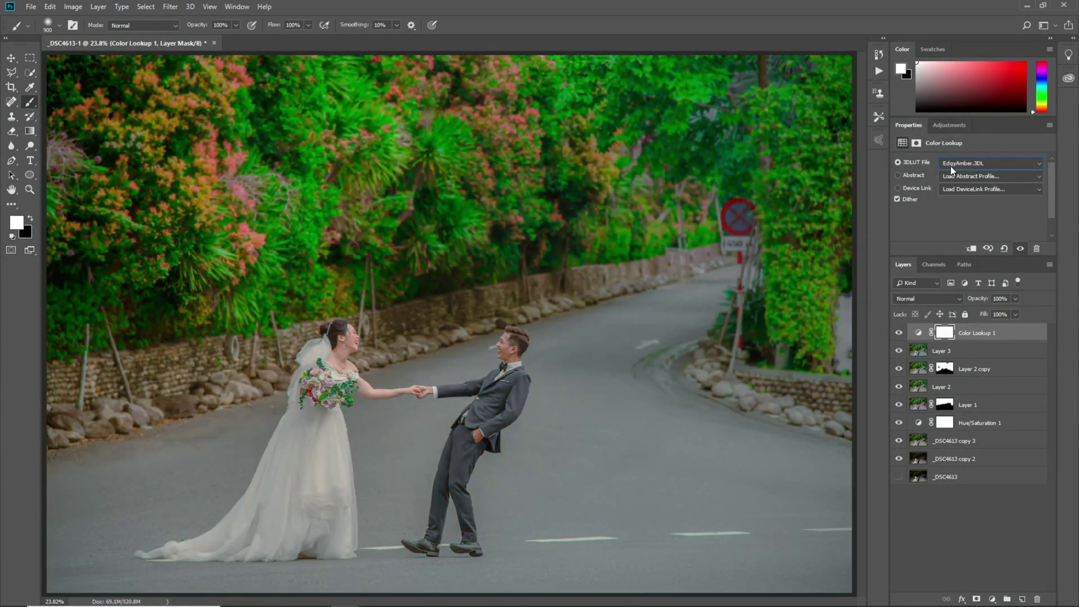
pyautogui.press('Down')
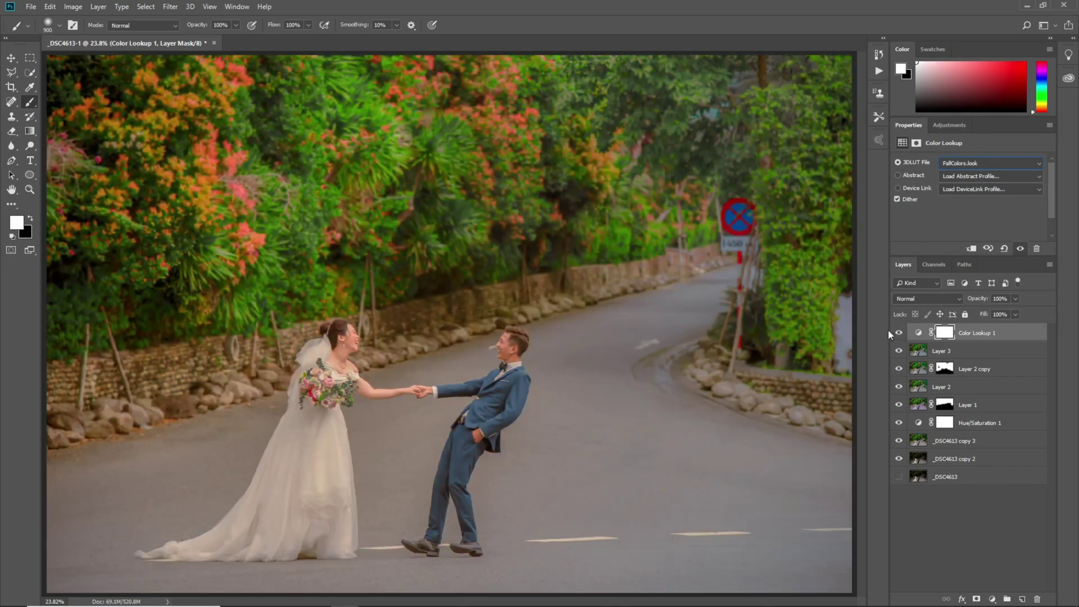
# Check the Color Lookup layer's effect and change its 3DLUT to Fuji ETERNA 250D Kodak 2395.
pyautogui.click(898, 333)
pyautogui.press('Down')
pyautogui.press('Down')
pyautogui.press('Down')
pyautogui.press('Down')
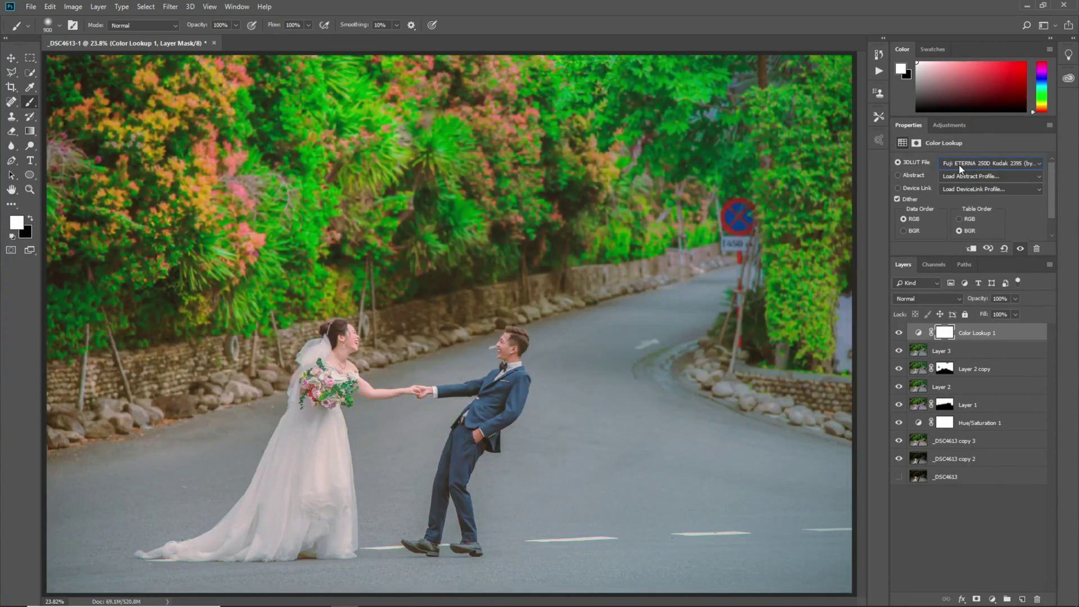
# Set the Color Lookup layer's opacity to 40% and compare the photo with and without it.
pyautogui.click(1005, 298)
pyautogui.write('40')
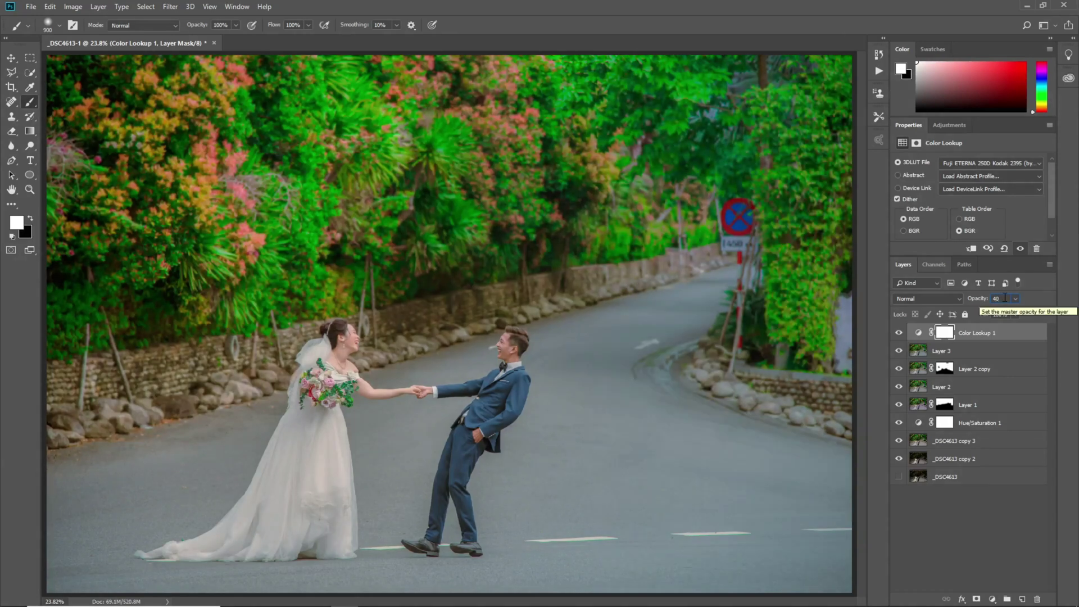
pyautogui.press('Return')
pyautogui.click(900, 333)
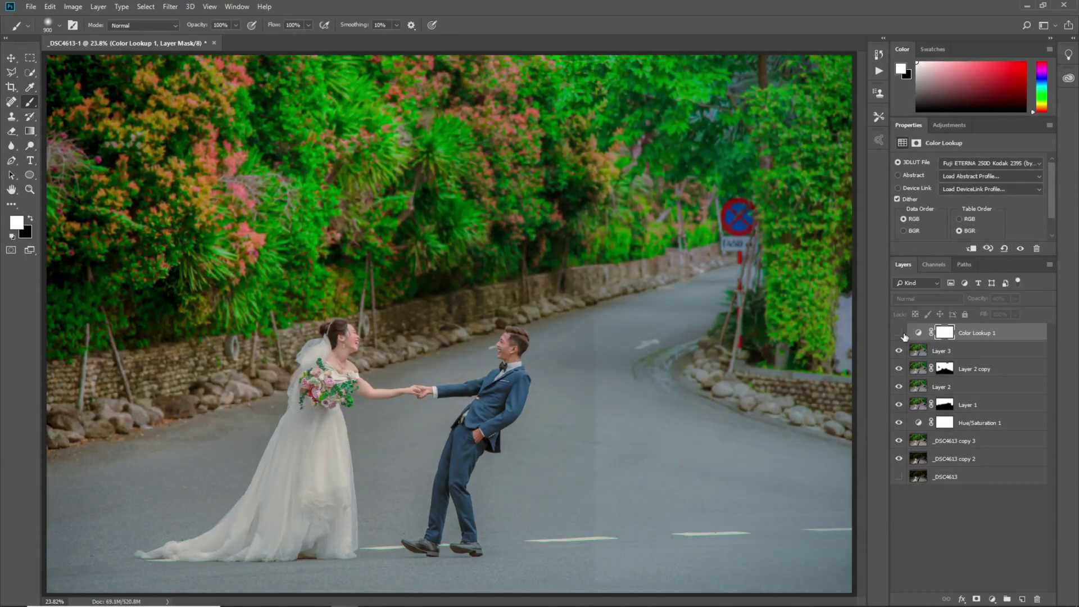
pyautogui.click(900, 333)
pyautogui.click(900, 334)
pyautogui.click(899, 333)
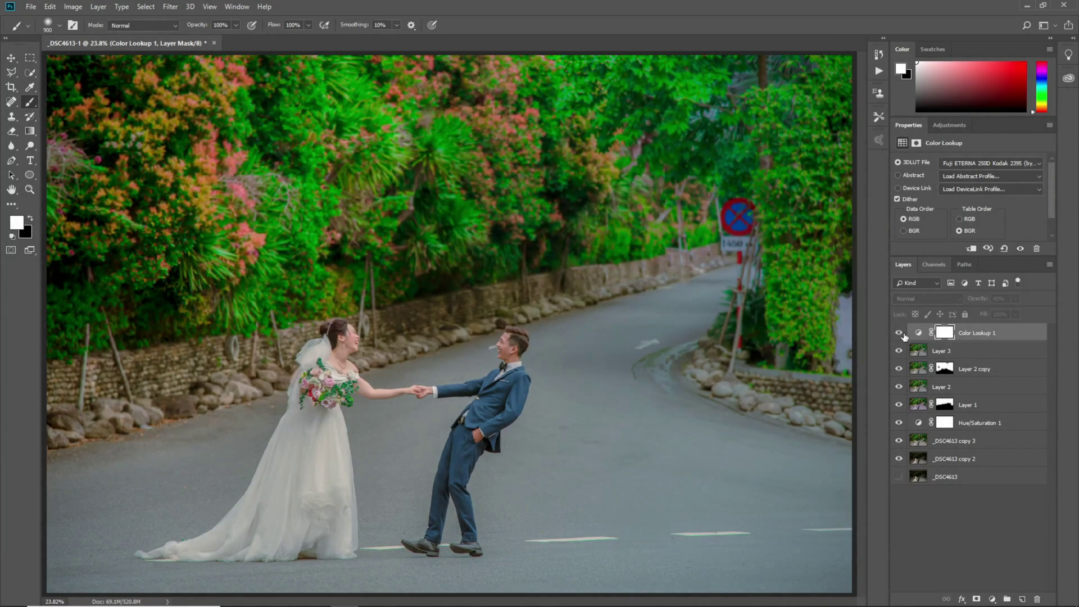
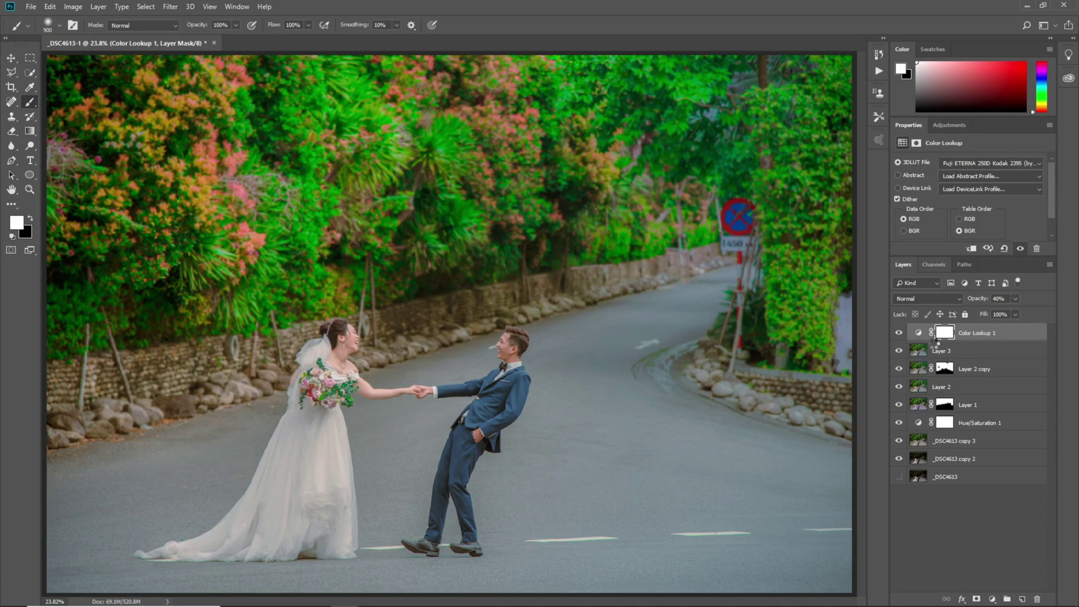
# Stamp all visible layers into a new layer above Color Lookup 1 and group it with a duplicate of itself.
pyautogui.hotkey('ctrl', 'alt', 'shift', 'e')
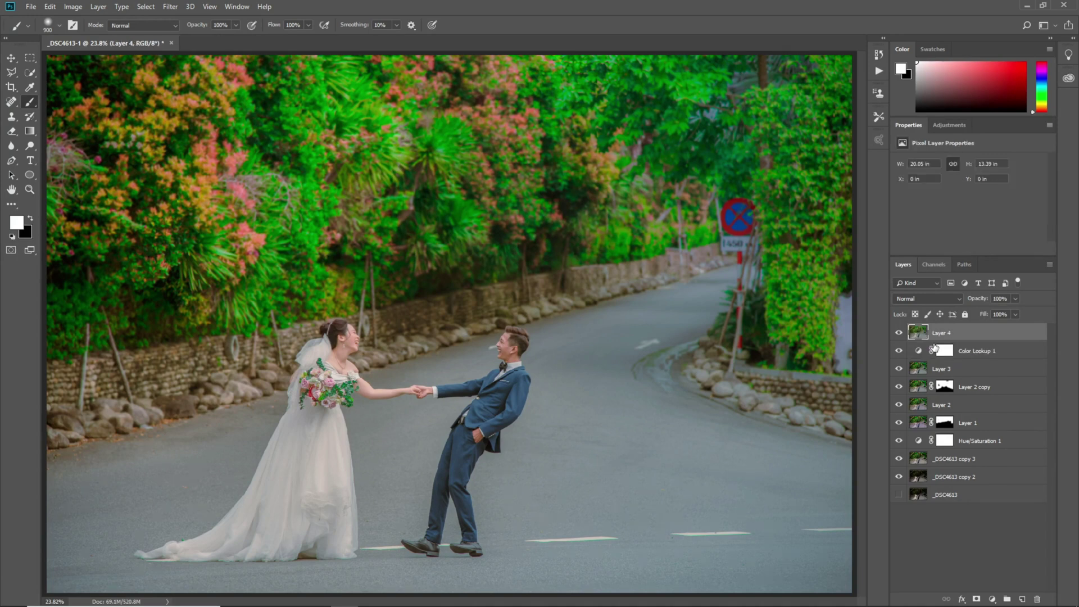
pyautogui.hotkey('ctrl', 'j')
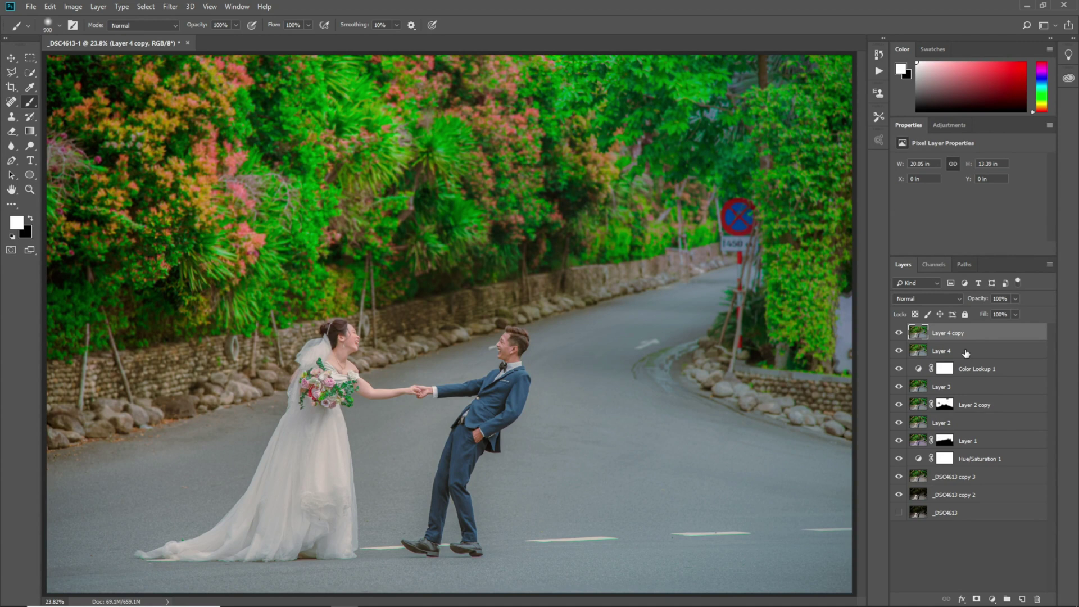
pyautogui.keyDown('shift'); pyautogui.click(965, 352); pyautogui.keyUp('shift')
pyautogui.click(1007, 598)
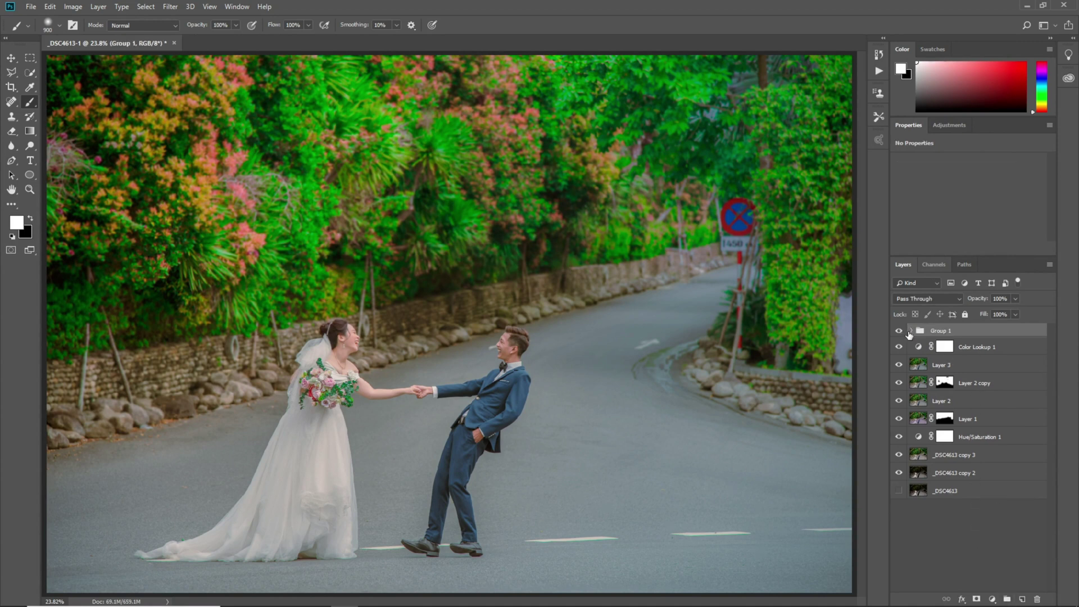
pyautogui.click(911, 331)
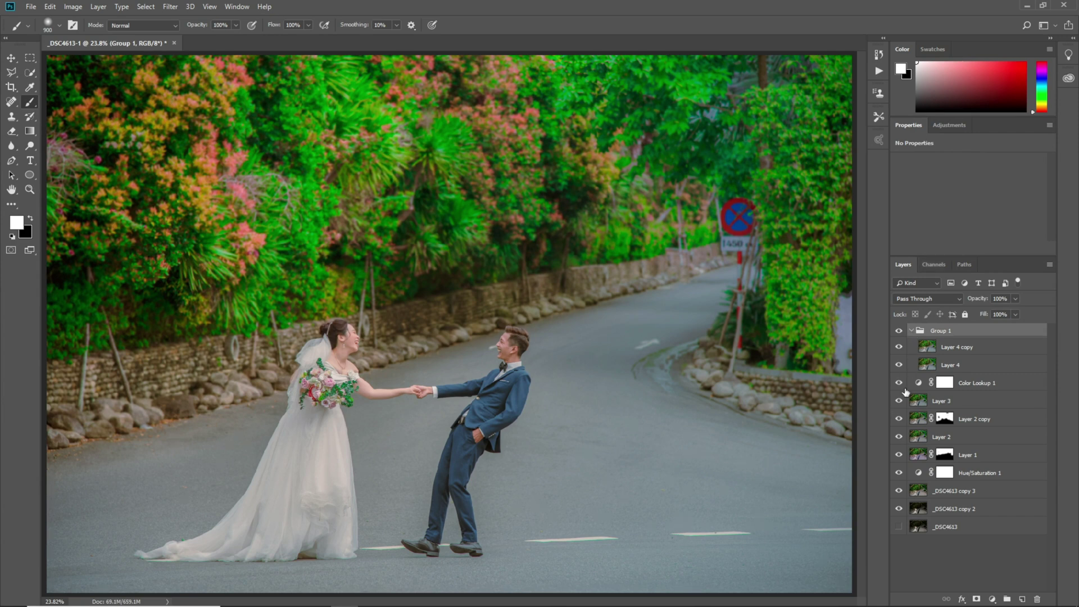
# With Group 1 hidden, stamp the visible layers into a new layer above Color Lookup 1 and hide the layers beneath it.
pyautogui.click(899, 332)
pyautogui.click(972, 388)
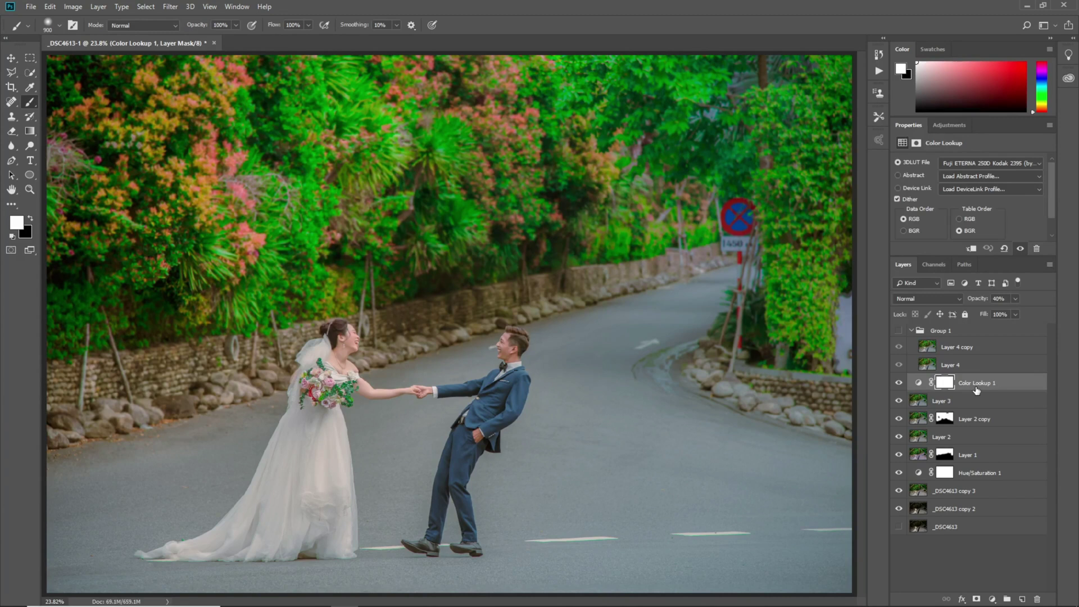
pyautogui.moveTo(976, 390); pyautogui.dragTo(876, 389)
pyautogui.hotkey('ctrl', 'alt', 'shift', 'e')
pyautogui.click(899, 401)
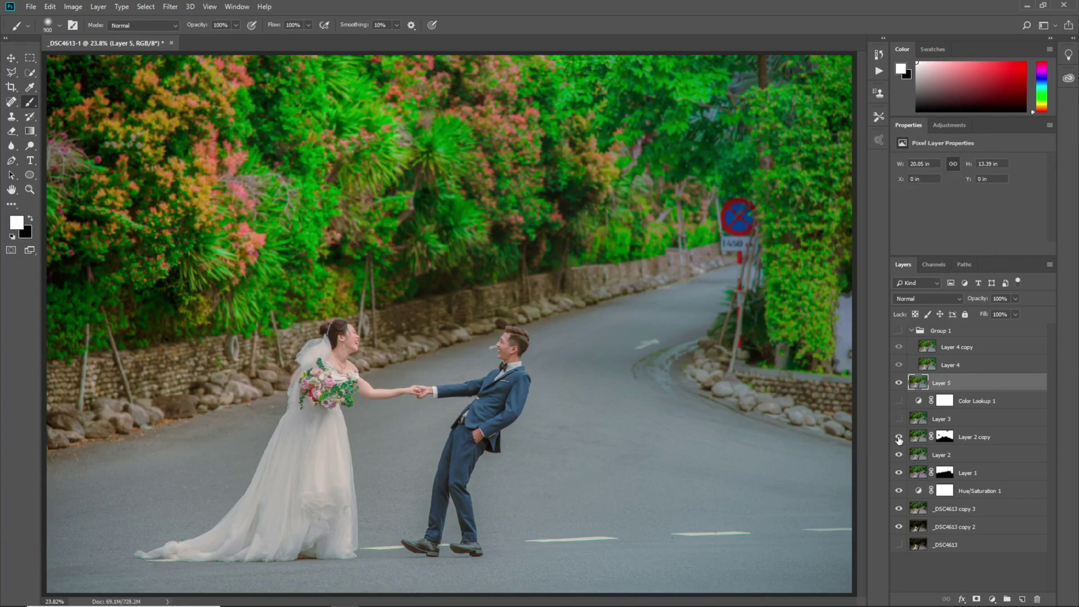
pyautogui.moveTo(899, 457); pyautogui.dragTo(900, 523)
# In the visible Group 1, set Layer 4's blend mode to Screen and Layer 4 copy's to Multiply.
pyautogui.click(982, 349)
pyautogui.click(975, 366)
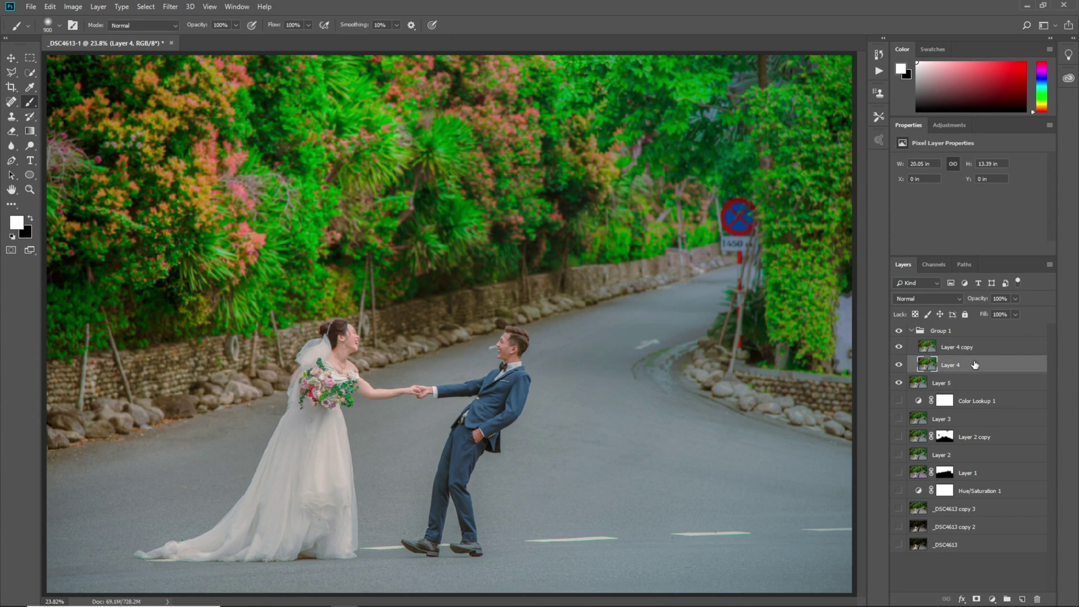
pyautogui.click(918, 299)
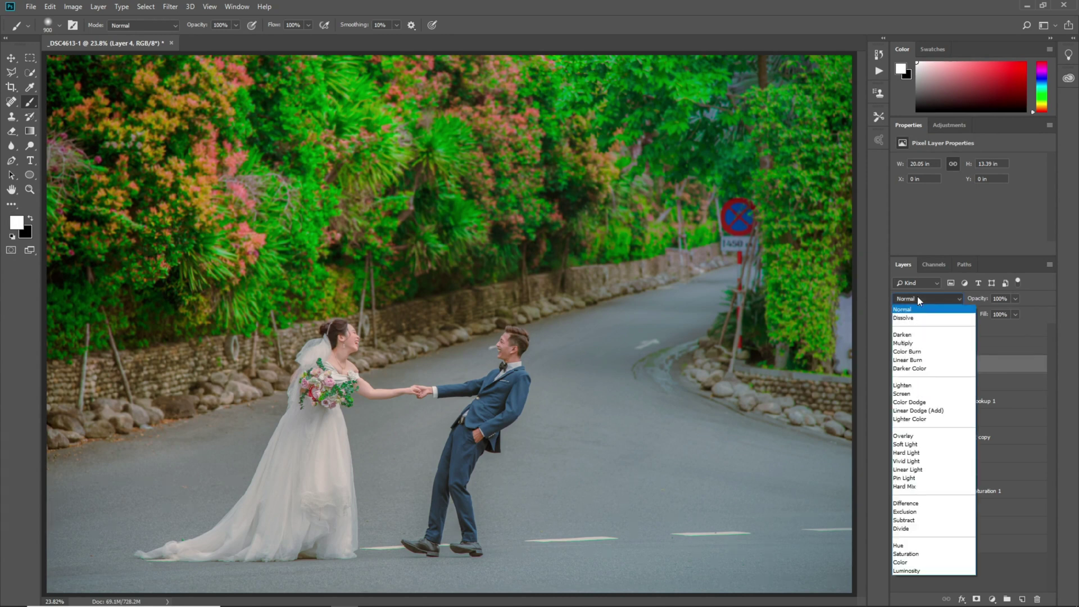
pyautogui.click(896, 394)
pyautogui.click(992, 347)
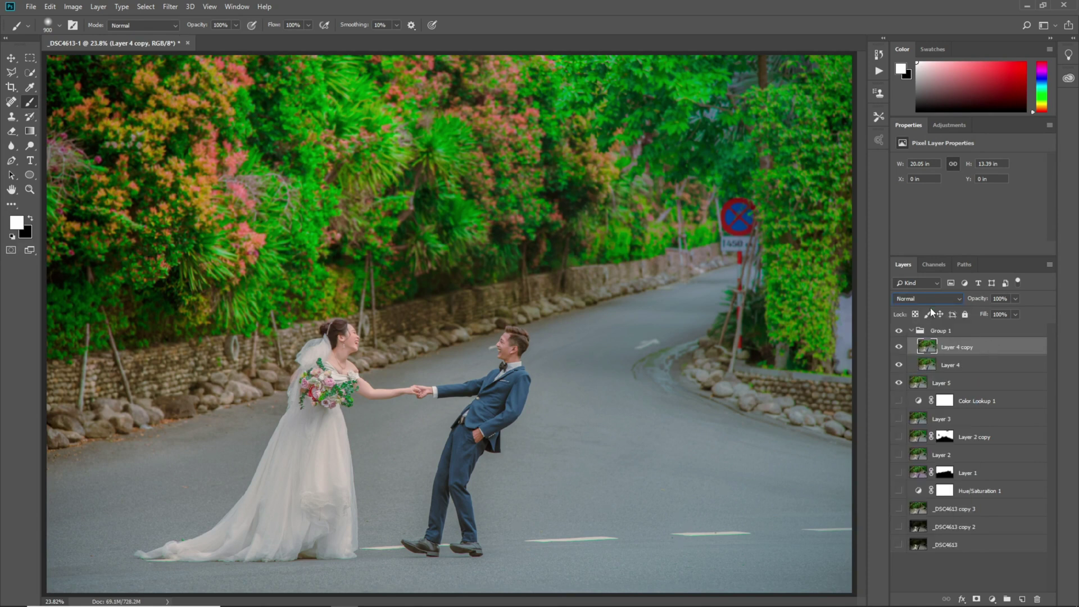
pyautogui.click(928, 299)
pyautogui.click(897, 344)
# Hide Layer 4 copy and limit Layer 4 with a Blend If underlying-layer shadow range split at 96 / 172.
pyautogui.click(899, 347)
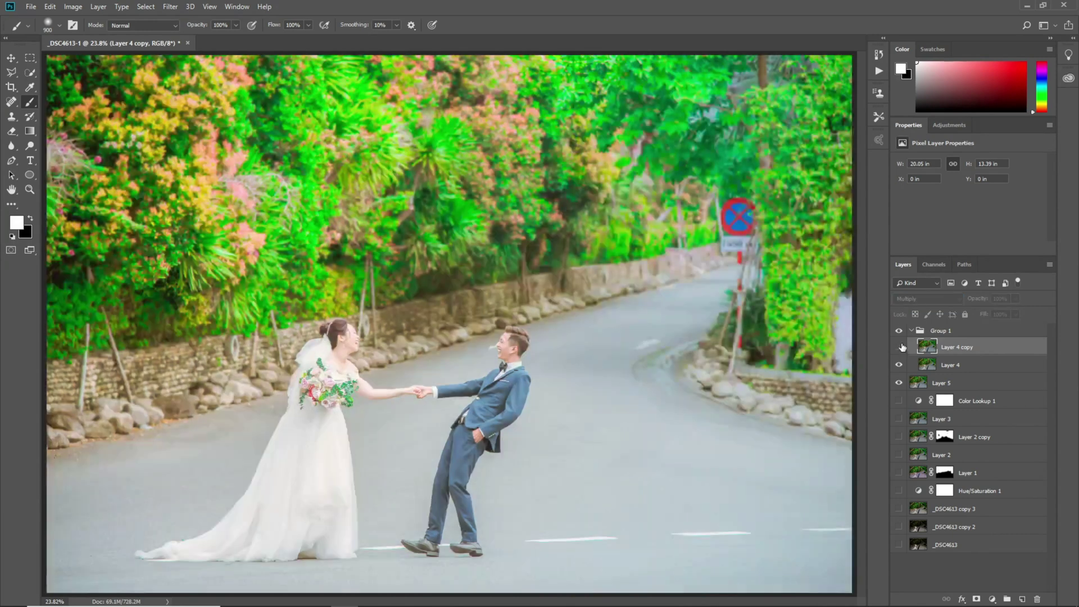
pyautogui.click(991, 371)
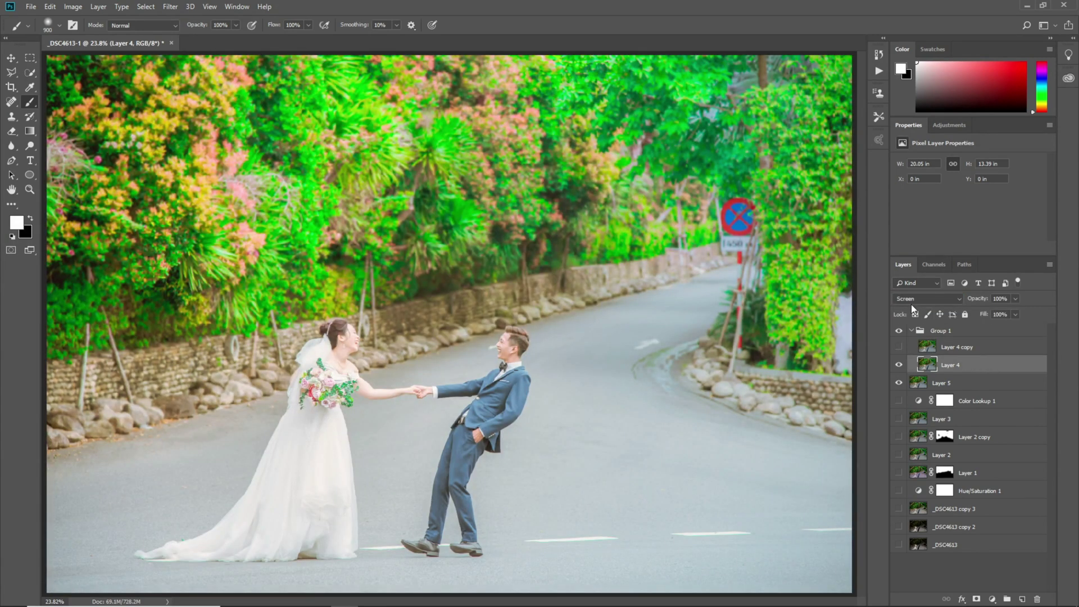
pyautogui.doubleClick(999, 370)
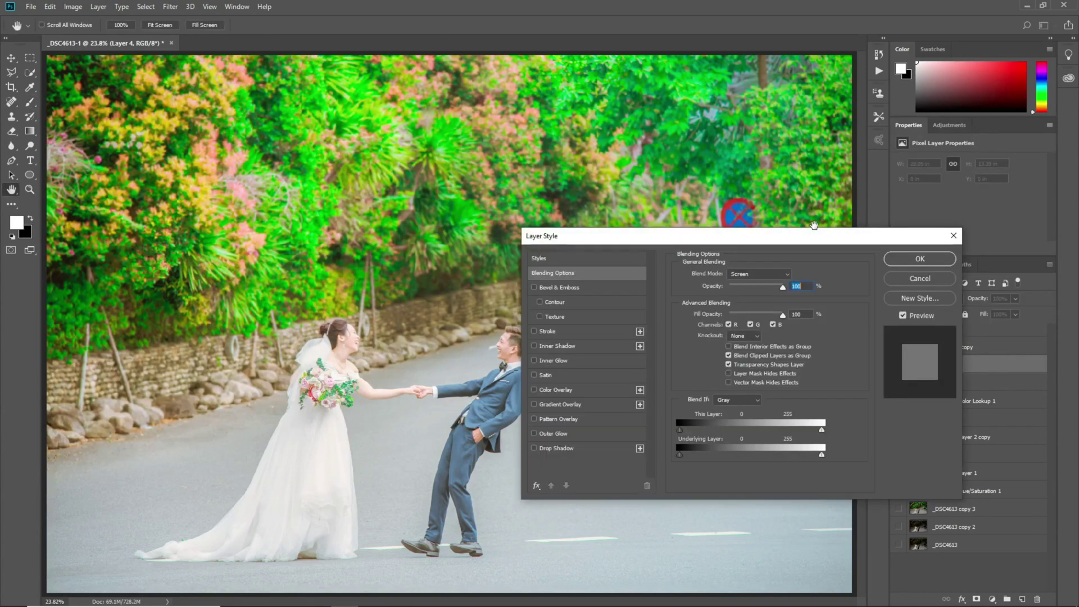
pyautogui.moveTo(698, 243); pyautogui.dragTo(682, 169)
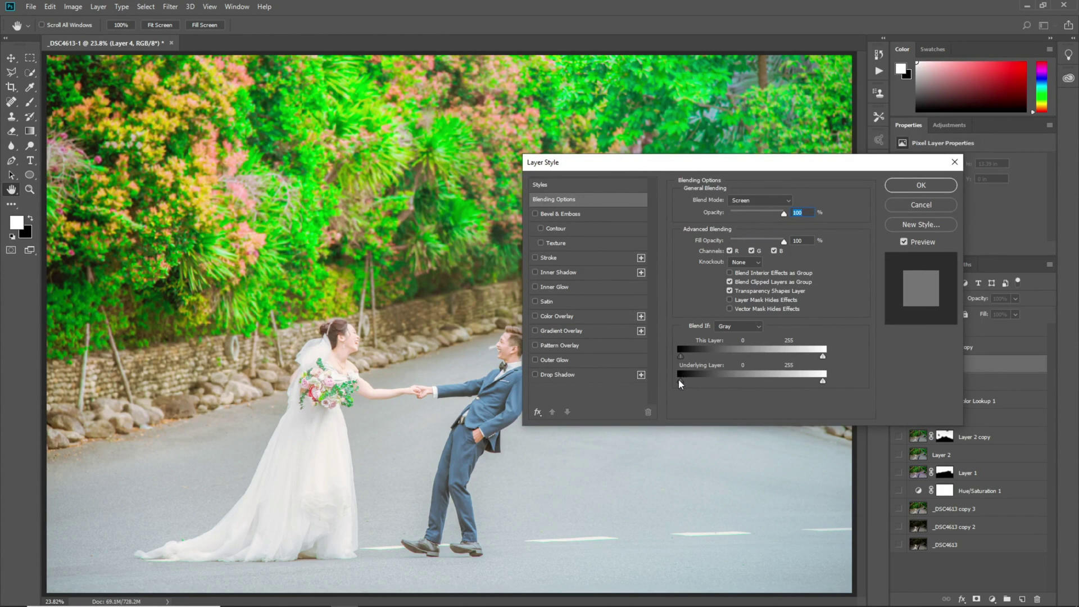
pyautogui.moveTo(683, 380); pyautogui.dragTo(734, 381)
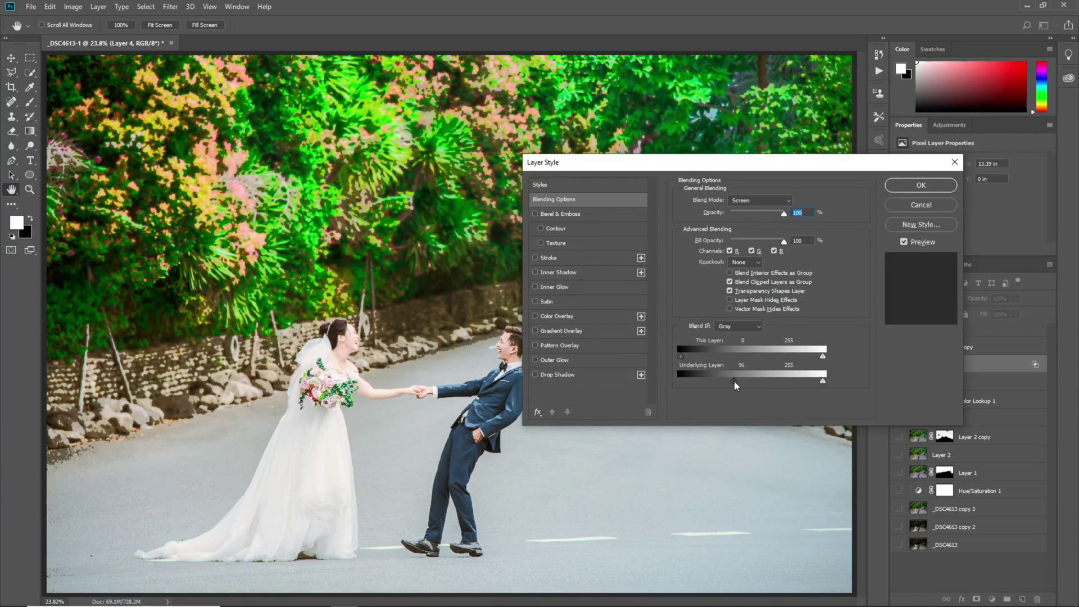
pyautogui.moveTo(736, 381); pyautogui.dragTo(777, 381)
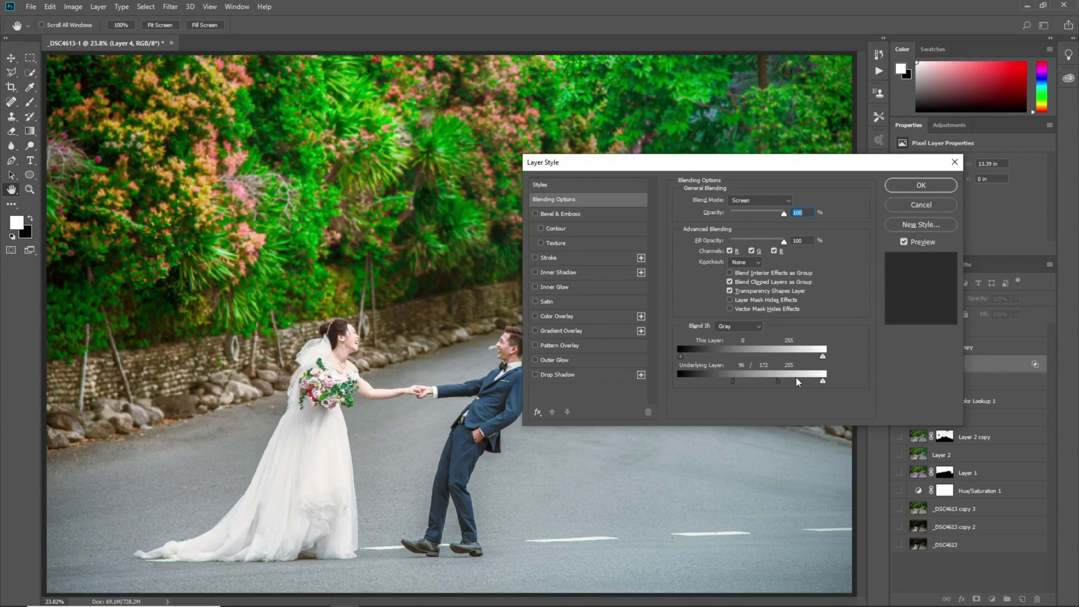
pyautogui.click(935, 188)
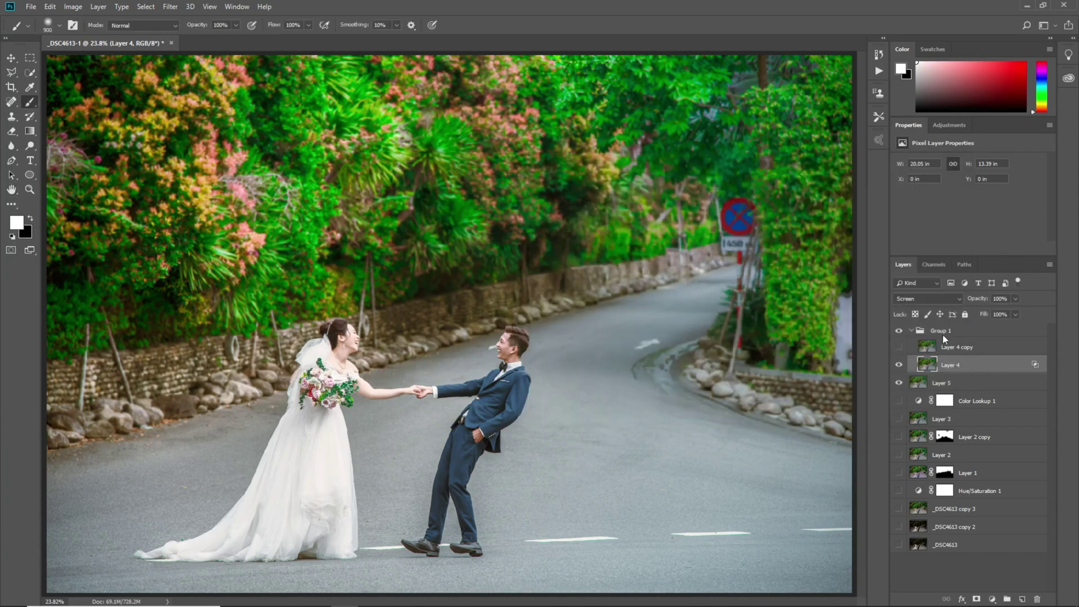
# Show Layer 4 copy and set its Blend If underlying-layer highlight range to 84 / 255.
pyautogui.click(899, 347)
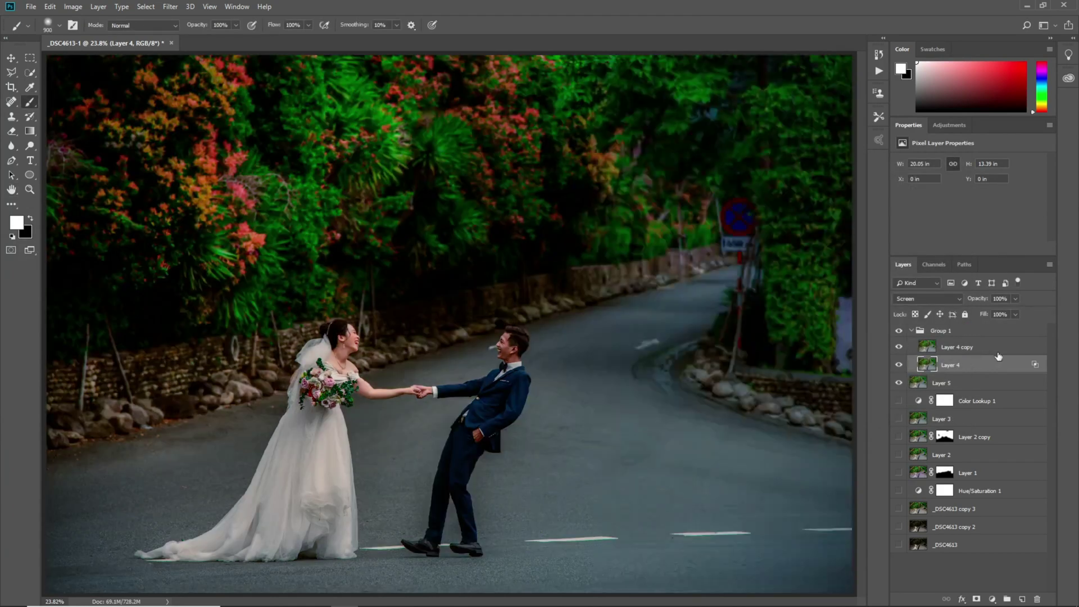
pyautogui.click(998, 351)
pyautogui.press('h')
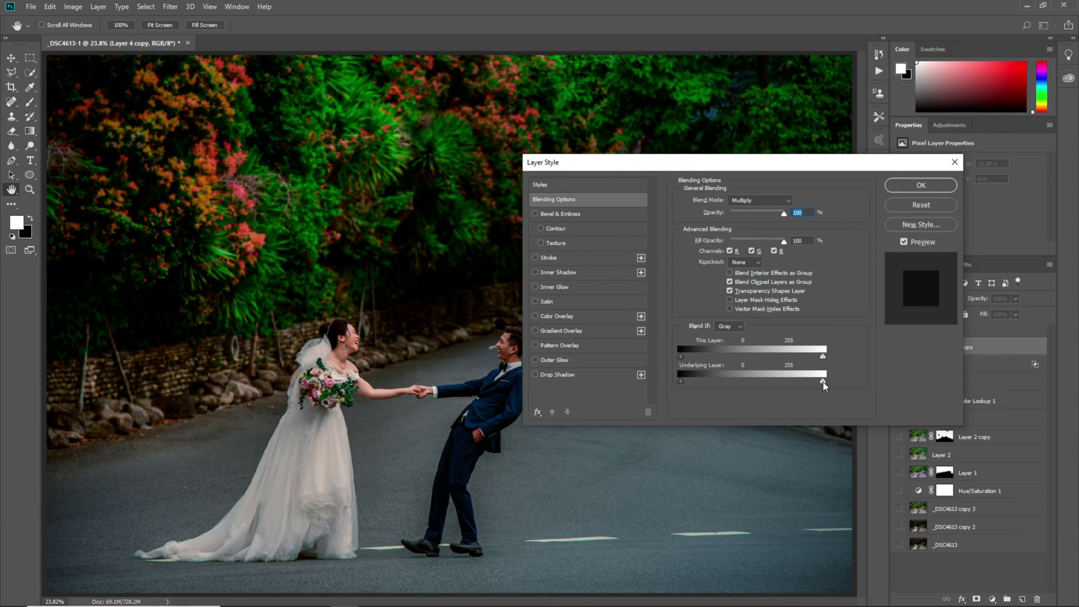
pyautogui.moveTo(821, 384); pyautogui.dragTo(725, 381)
pyautogui.moveTo(824, 381); pyautogui.dragTo(860, 381)
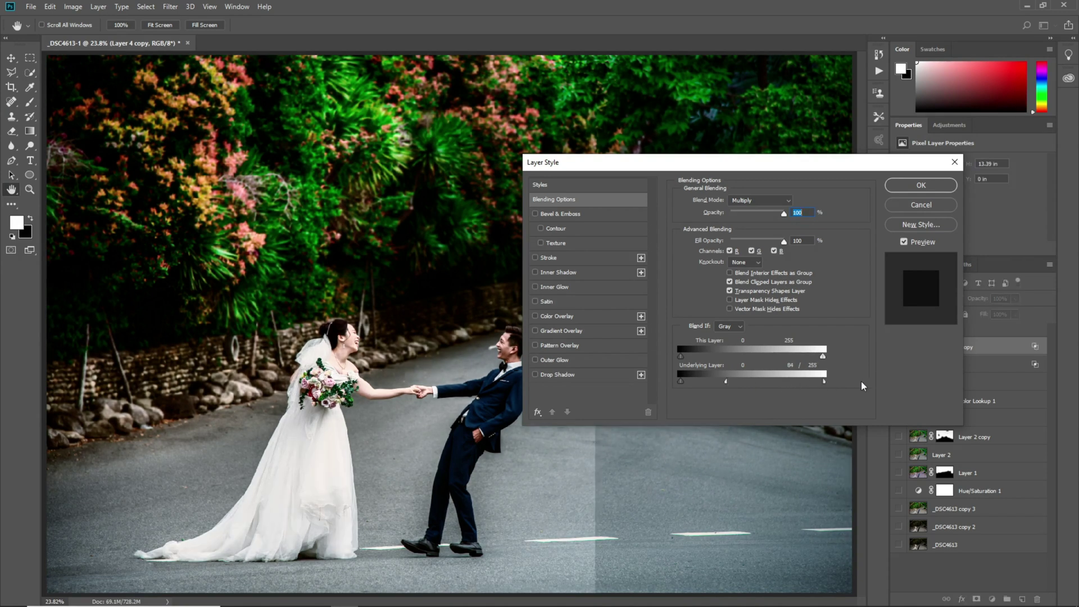
pyautogui.click(934, 190)
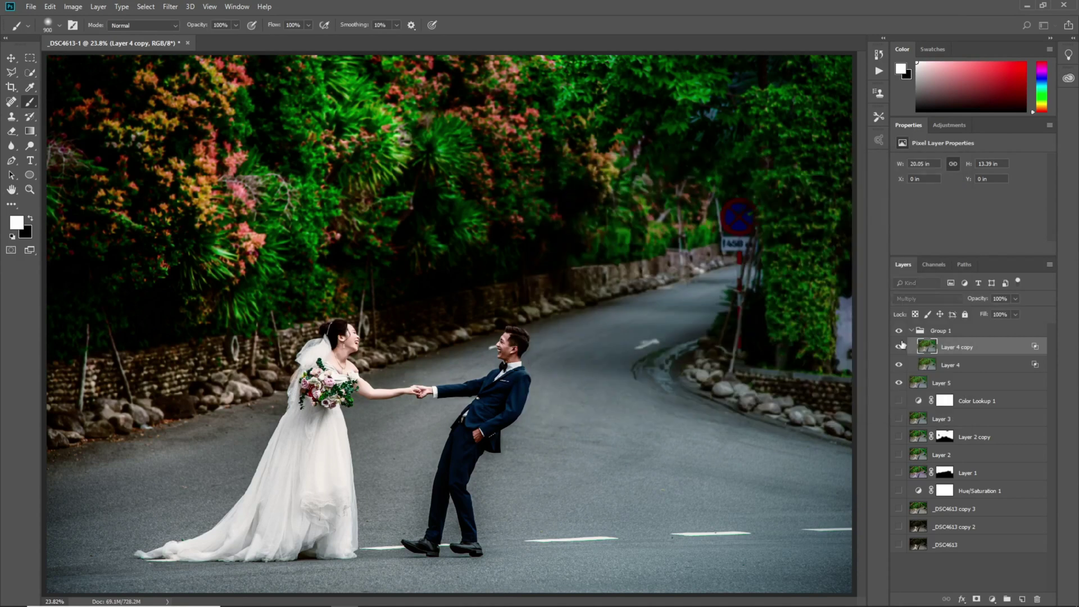
# Add a layer mask to Group 1 and fill it using Apply Image with the Merged layer, RGB channel and Multiply blending at 100%.
pyautogui.click(992, 336)
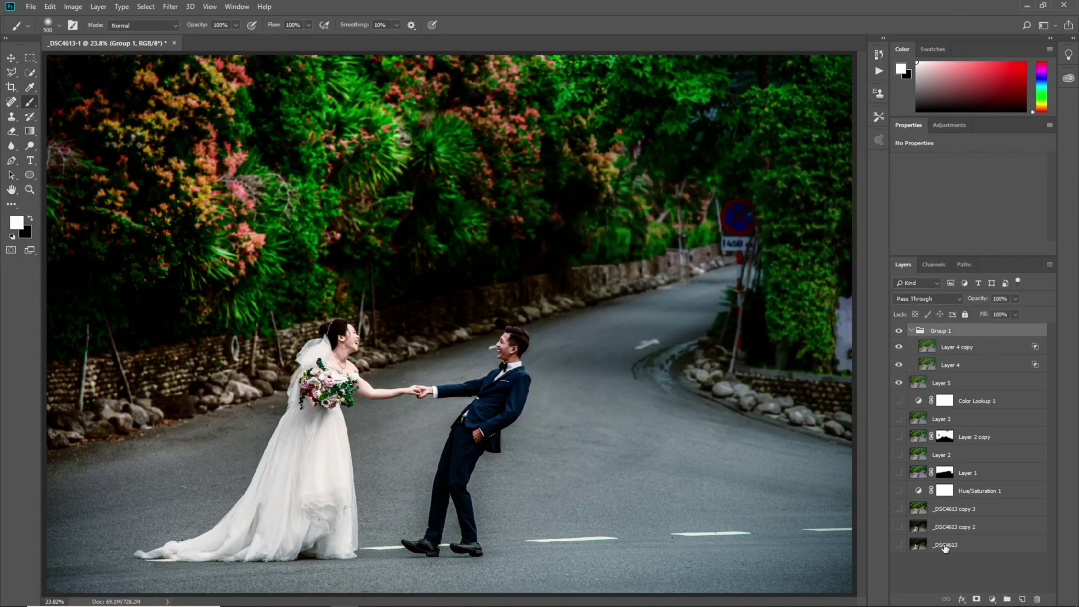
pyautogui.click(977, 599)
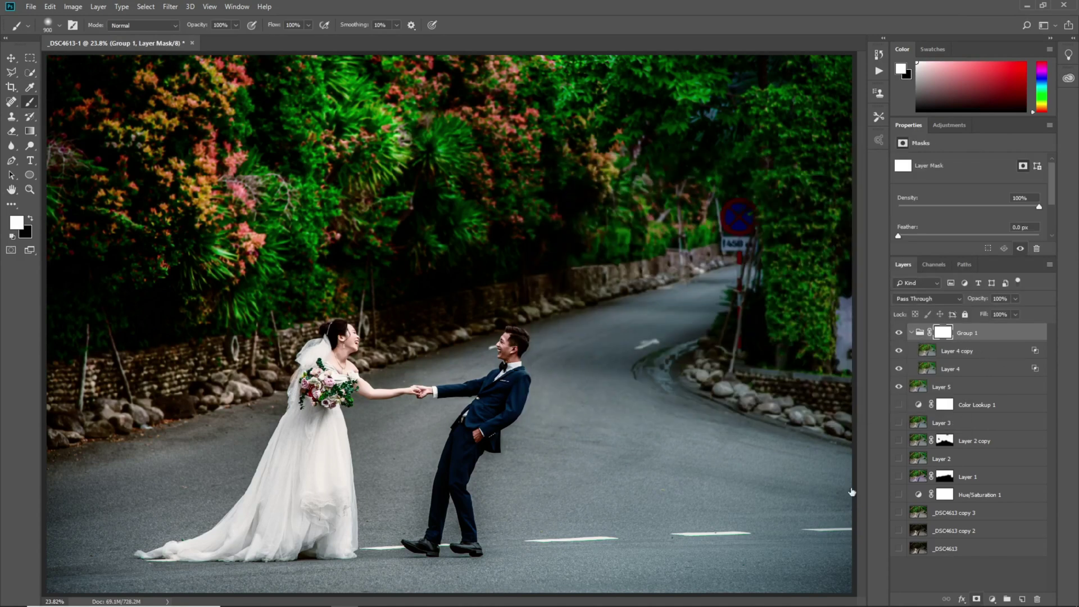
pyautogui.click(72, 7)
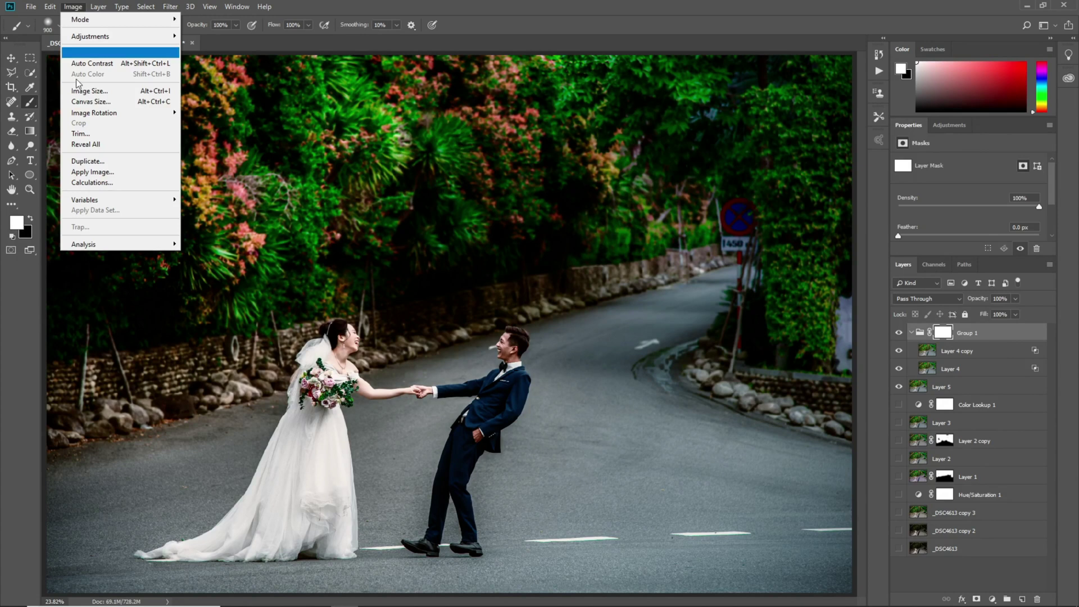
pyautogui.click(104, 173)
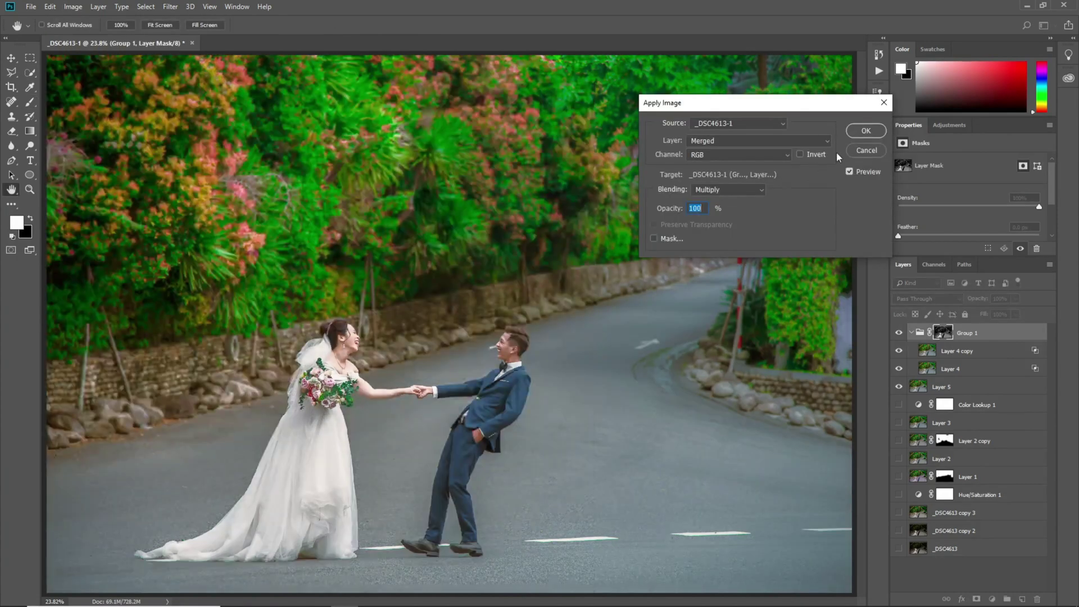
pyautogui.click(865, 130)
pyautogui.press('b')
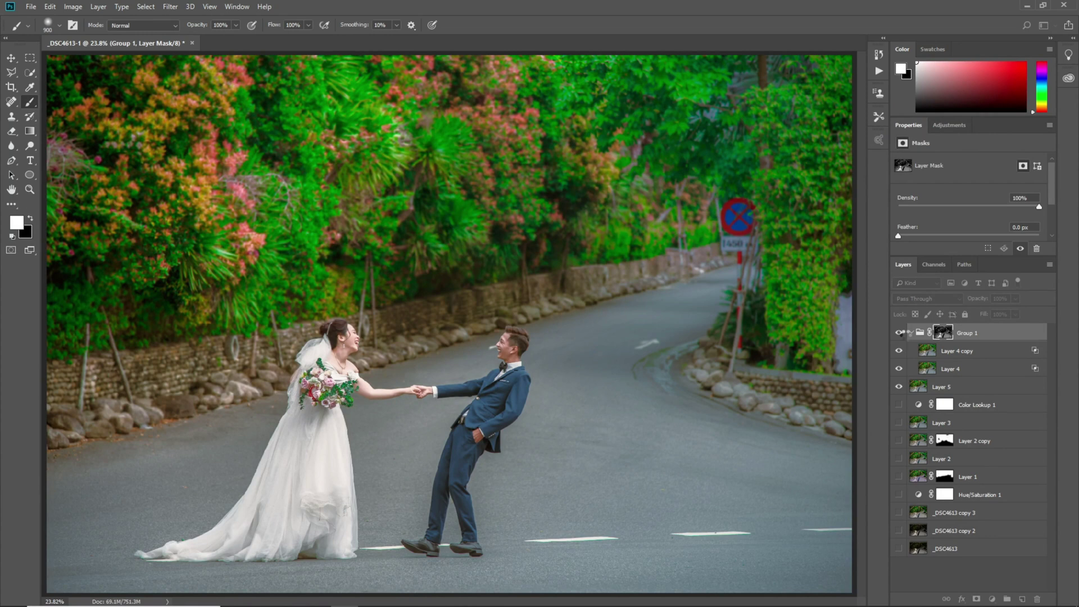
# Collapse Group 1, check its effect on the photo, and isolate it by hiding Layer 5.
pyautogui.click(910, 333)
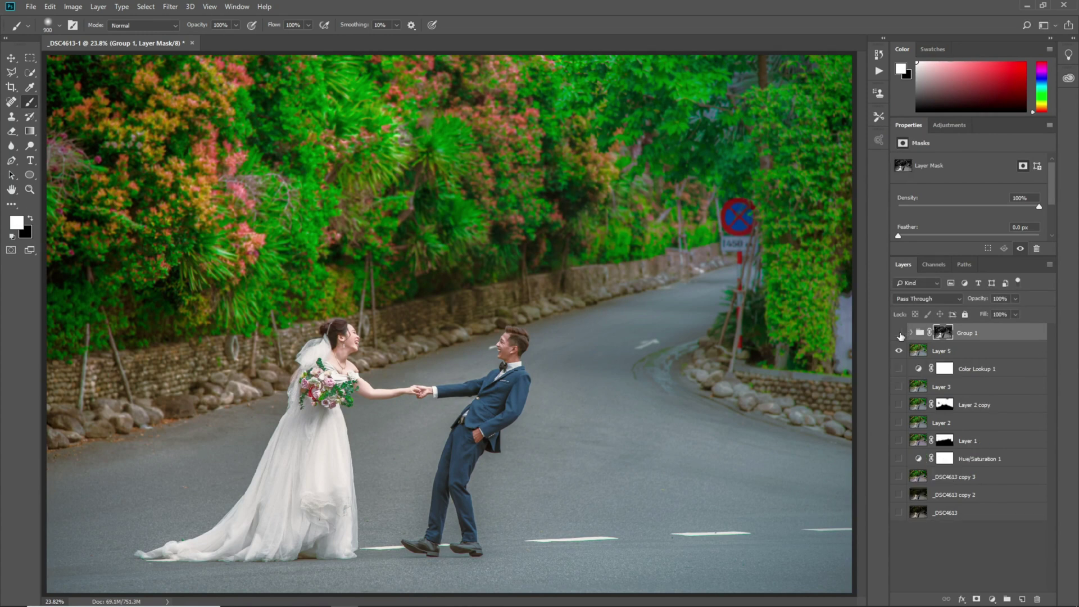
pyautogui.click(899, 333)
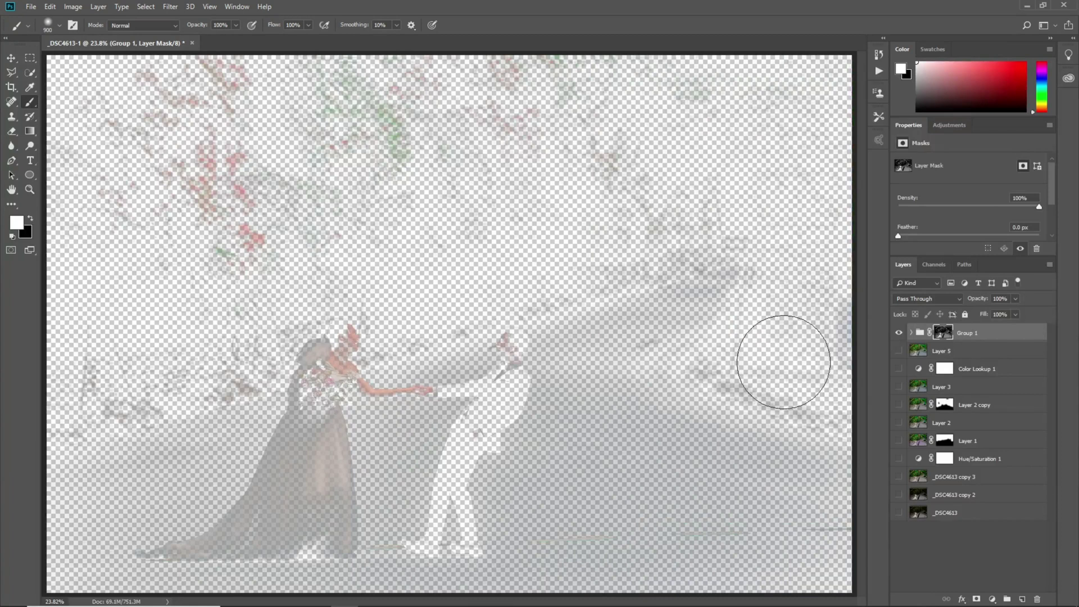
pyautogui.click(898, 351)
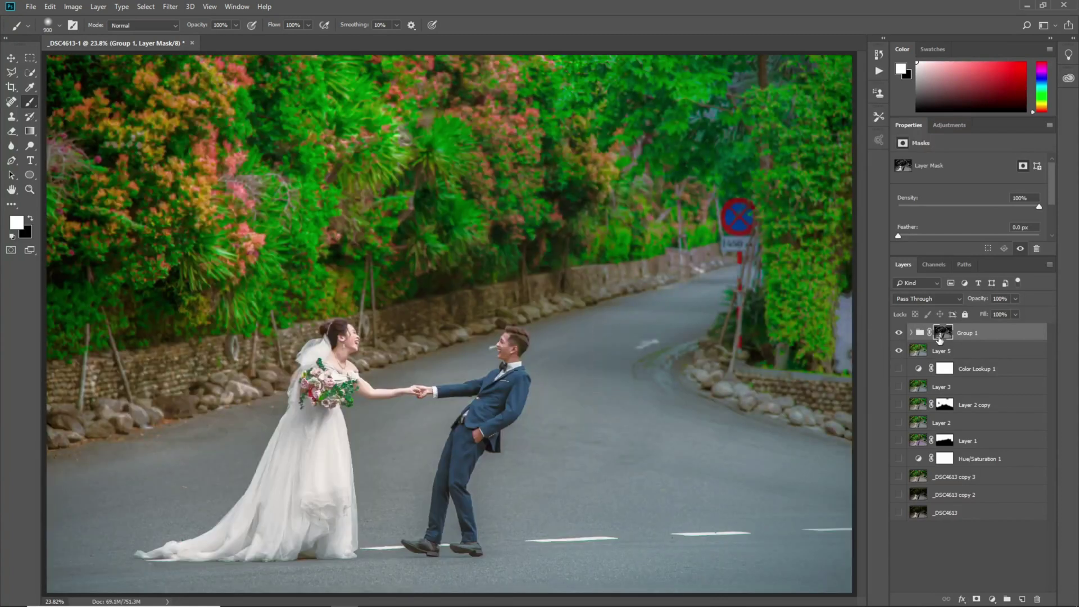
pyautogui.click(898, 352)
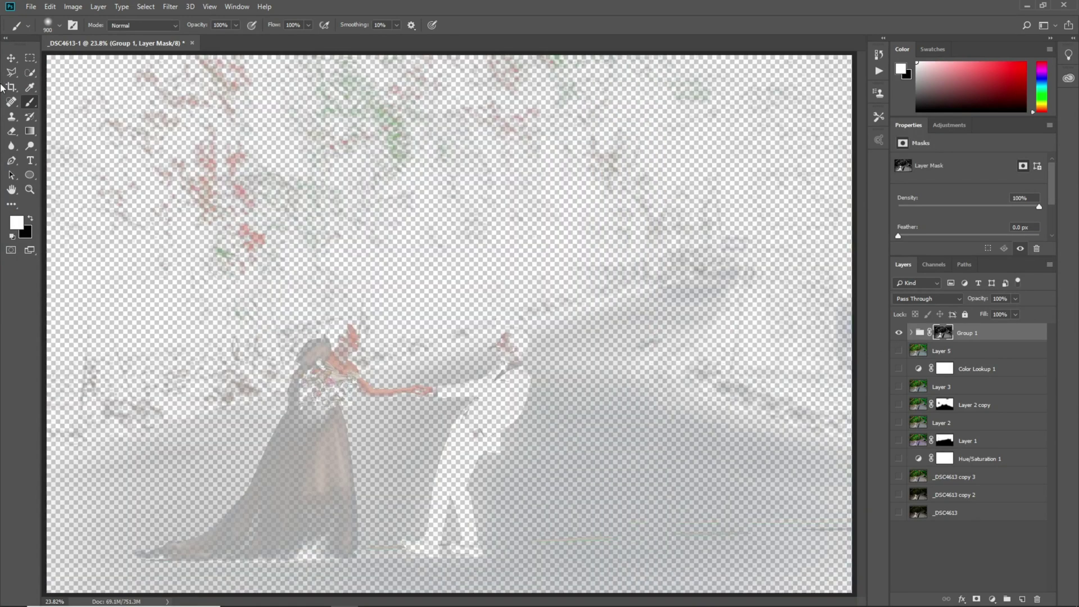
# Erase the Group 1 mask with a large soft eraser over the foliage, the road, the wedding dress and the suit.
pyautogui.click(12, 119)
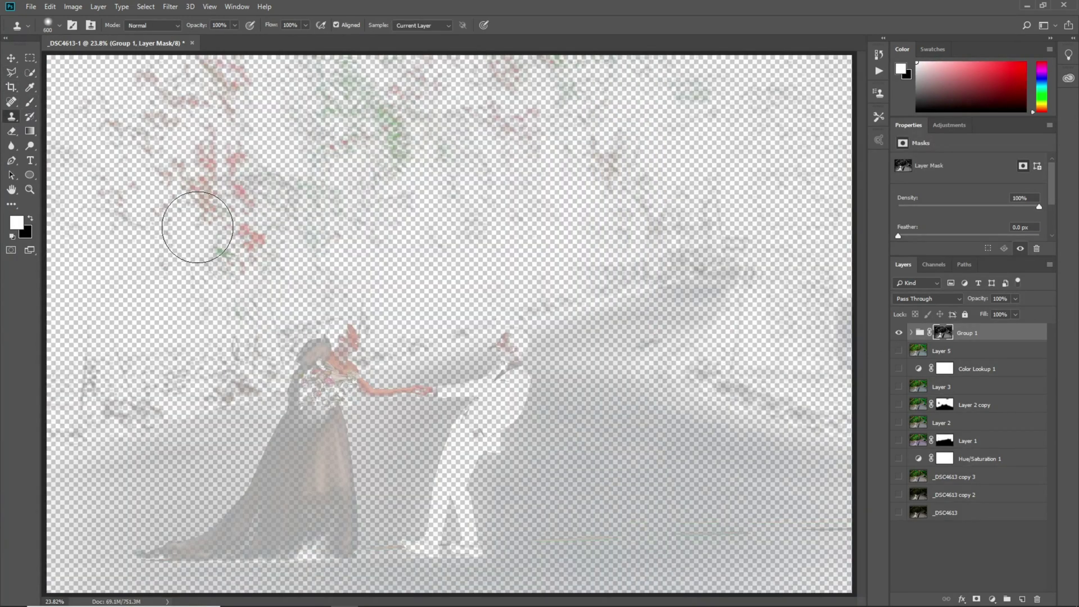
pyautogui.click(207, 241)
pyautogui.click(526, 238)
pyautogui.click(12, 131)
pyautogui.moveTo(212, 207)
pyautogui.mouseDown()
pyautogui.moveTo(221, 228)
pyautogui.moveTo(276, 212)
pyautogui.moveTo(284, 241)
pyautogui.mouseUp()
pyautogui.press(']')
pyautogui.press(']')
pyautogui.moveTo(351, 276)
pyautogui.mouseDown()
pyautogui.moveTo(291, 308)
pyautogui.moveTo(282, 343)
pyautogui.moveTo(295, 340)
pyautogui.moveTo(272, 359)
pyautogui.moveTo(272, 385)
pyautogui.moveTo(335, 449)
pyautogui.moveTo(309, 511)
pyautogui.moveTo(375, 540)
pyautogui.moveTo(379, 552)
pyautogui.moveTo(260, 558)
pyautogui.moveTo(295, 578)
pyautogui.moveTo(217, 545)
pyautogui.moveTo(259, 504)
pyautogui.moveTo(254, 421)
pyautogui.moveTo(106, 575)
pyautogui.moveTo(87, 527)
pyautogui.moveTo(126, 430)
pyautogui.moveTo(194, 328)
pyautogui.moveTo(186, 387)
pyautogui.moveTo(83, 397)
pyautogui.moveTo(216, 242)
pyautogui.moveTo(100, 264)
pyautogui.moveTo(22, 134)
pyautogui.moveTo(66, 167)
pyautogui.moveTo(133, 75)
pyautogui.moveTo(100, 148)
pyautogui.moveTo(274, 113)
pyautogui.moveTo(283, 210)
pyautogui.moveTo(40, 323)
pyautogui.moveTo(119, 306)
pyautogui.moveTo(437, 171)
pyautogui.moveTo(406, 240)
pyautogui.moveTo(326, 200)
pyautogui.moveTo(510, 98)
pyautogui.moveTo(312, 75)
pyautogui.moveTo(838, 65)
pyautogui.moveTo(853, 480)
pyautogui.moveTo(778, 300)
pyautogui.moveTo(645, 122)
pyautogui.moveTo(624, 138)
pyautogui.moveTo(617, 253)
pyautogui.moveTo(674, 214)
pyautogui.moveTo(694, 377)
pyautogui.moveTo(795, 407)
pyautogui.moveTo(773, 505)
pyautogui.moveTo(822, 564)
pyautogui.moveTo(750, 573)
pyautogui.moveTo(609, 550)
pyautogui.moveTo(414, 551)
pyautogui.moveTo(544, 519)
pyautogui.moveTo(537, 475)
pyautogui.moveTo(493, 476)
pyautogui.moveTo(679, 512)
pyautogui.moveTo(671, 383)
pyautogui.moveTo(541, 447)
pyautogui.moveTo(588, 400)
pyautogui.mouseUp()
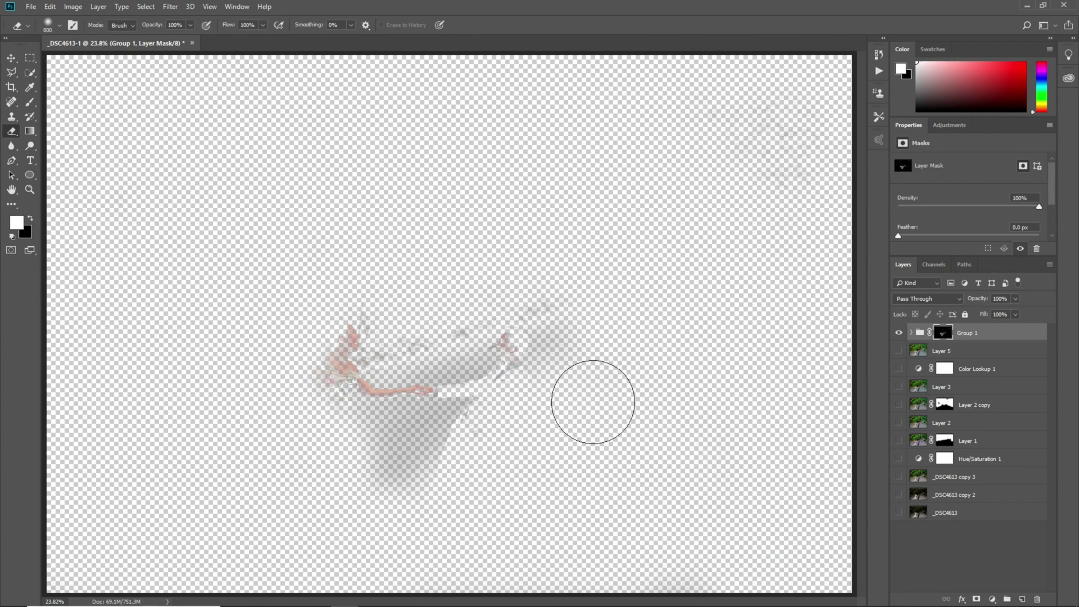
# Erase the remaining mask areas around the couple's arms and the road with a finer eraser, keeping only the faces.
pyautogui.hotkey('ctrl', '+')
pyautogui.moveTo(481, 474); pyautogui.dragTo(527, 481)
pyautogui.hotkey('ctrl', '+')
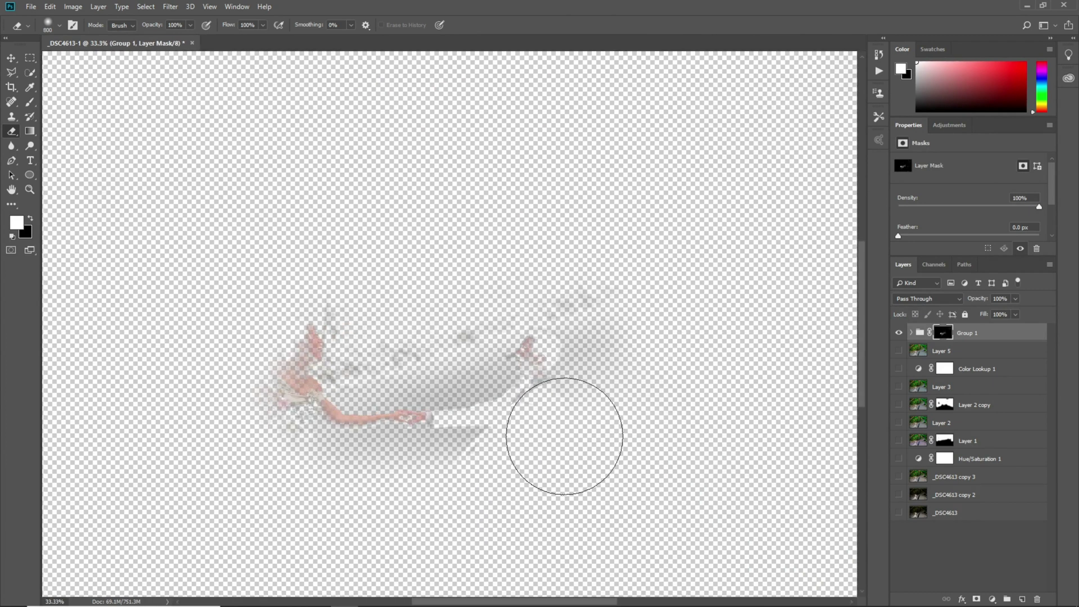
pyautogui.press('[')
pyautogui.press('[')
pyautogui.press('[')
pyautogui.press('[')
pyautogui.scroll(-1, 561, 415)
pyautogui.moveTo(566, 270)
pyautogui.mouseDown()
pyautogui.moveTo(589, 322)
pyautogui.moveTo(585, 383)
pyautogui.moveTo(529, 402)
pyautogui.moveTo(541, 398)
pyautogui.moveTo(496, 388)
pyautogui.moveTo(490, 366)
pyautogui.moveTo(474, 358)
pyautogui.moveTo(478, 327)
pyautogui.moveTo(347, 354)
pyautogui.moveTo(364, 309)
pyautogui.moveTo(354, 297)
pyautogui.moveTo(374, 323)
pyautogui.moveTo(376, 360)
pyautogui.moveTo(433, 350)
pyautogui.moveTo(418, 359)
pyautogui.moveTo(461, 389)
pyautogui.moveTo(459, 445)
pyautogui.moveTo(371, 459)
pyautogui.moveTo(401, 439)
pyautogui.moveTo(437, 439)
pyautogui.moveTo(295, 436)
pyautogui.moveTo(289, 404)
pyautogui.moveTo(294, 429)
pyautogui.mouseUp()
pyautogui.scroll(-2, 774, 505)
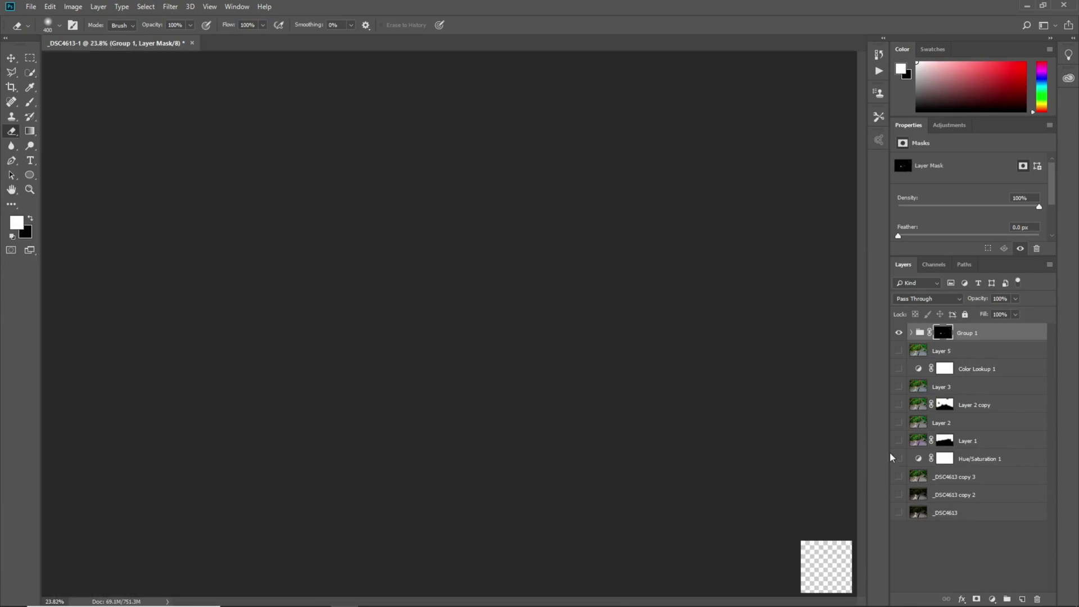
# Show Layer 5 again and compare the couple's faces with and without Group 1.
pyautogui.click(898, 351)
pyautogui.scroll(5, 373, 372)
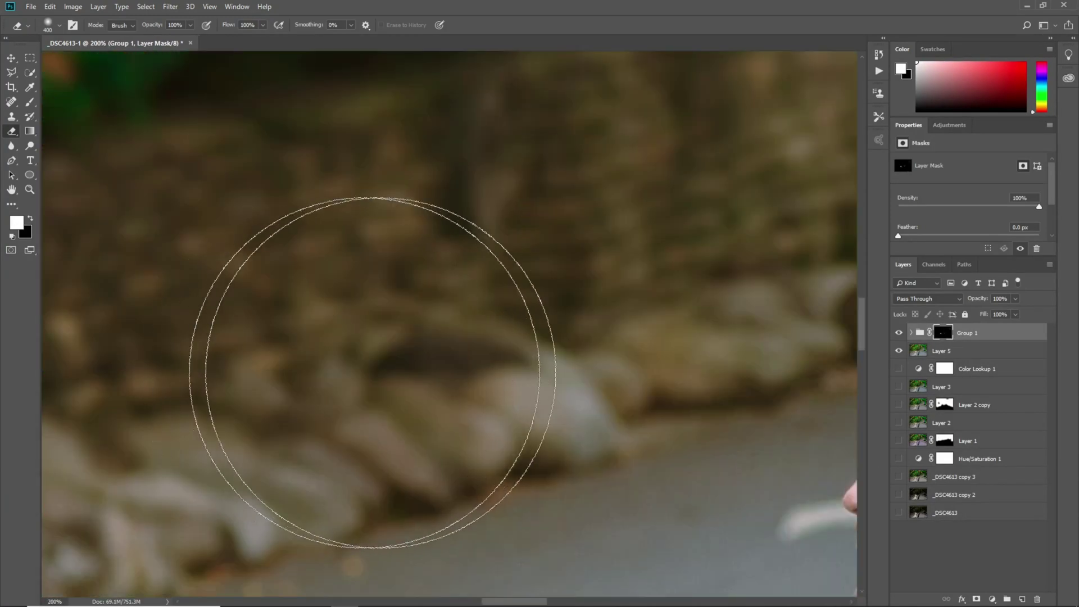
pyautogui.scroll(-2, 693, 222)
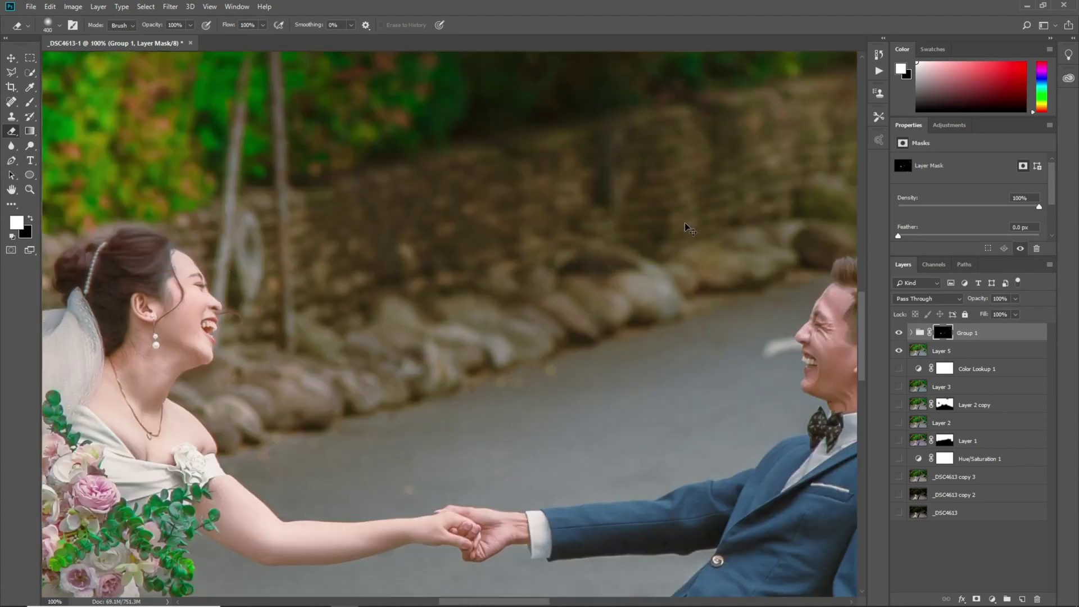
pyautogui.moveTo(669, 305); pyautogui.dragTo(620, 309)
pyautogui.click(899, 333)
pyautogui.click(900, 333)
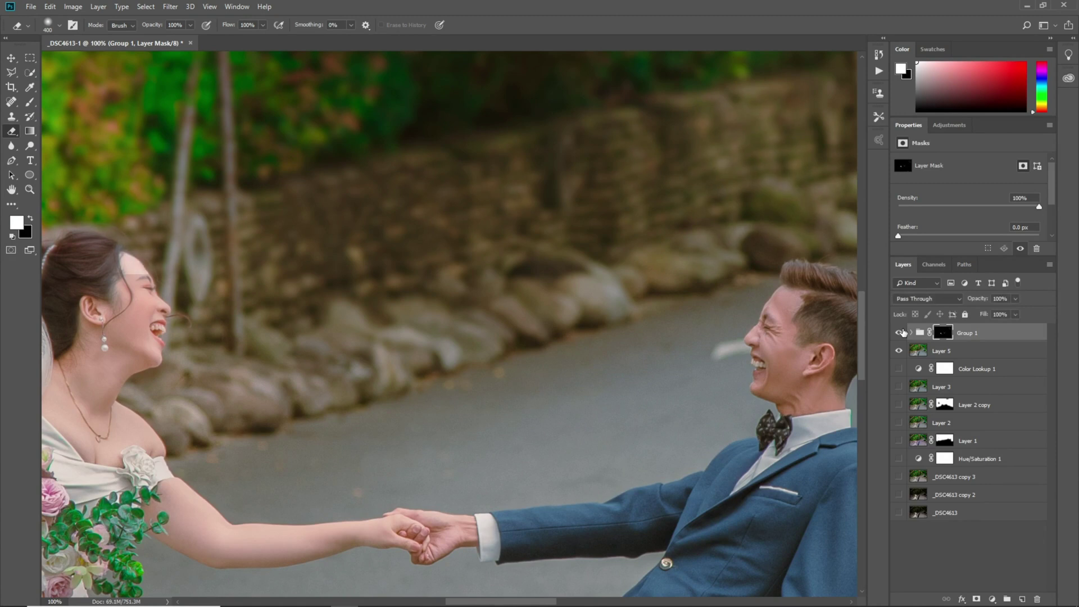
pyautogui.click(900, 332)
pyautogui.click(900, 333)
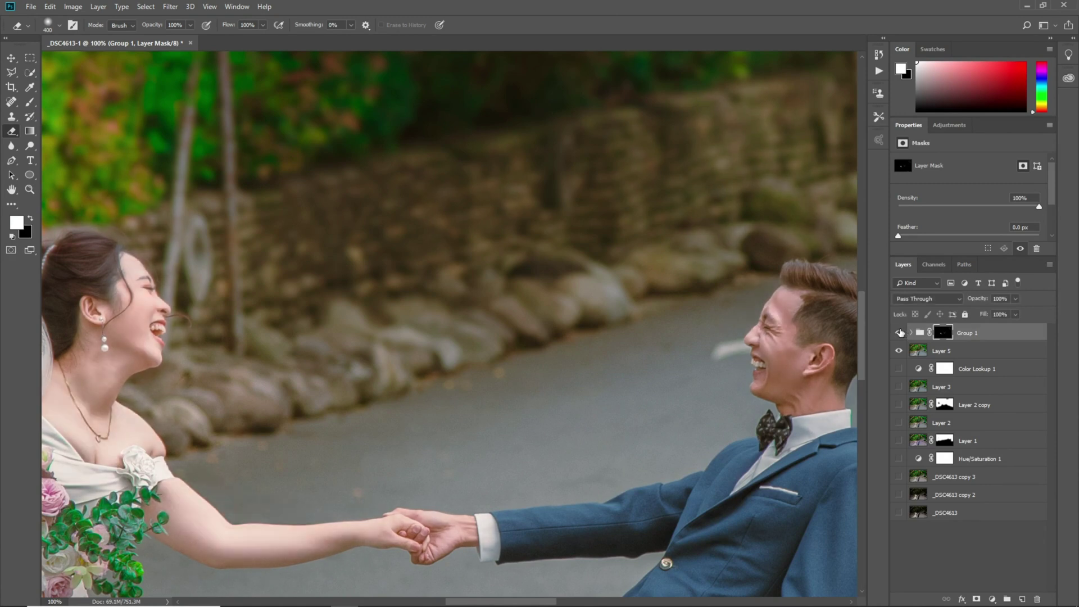
# Show the layers from _DSC4613 copy 2 up to Color Lookup 1 and select all layers from Group 1 down to _DSC4613 copy 2.
pyautogui.hotkey('ctrl', '0')
pyautogui.press('v')
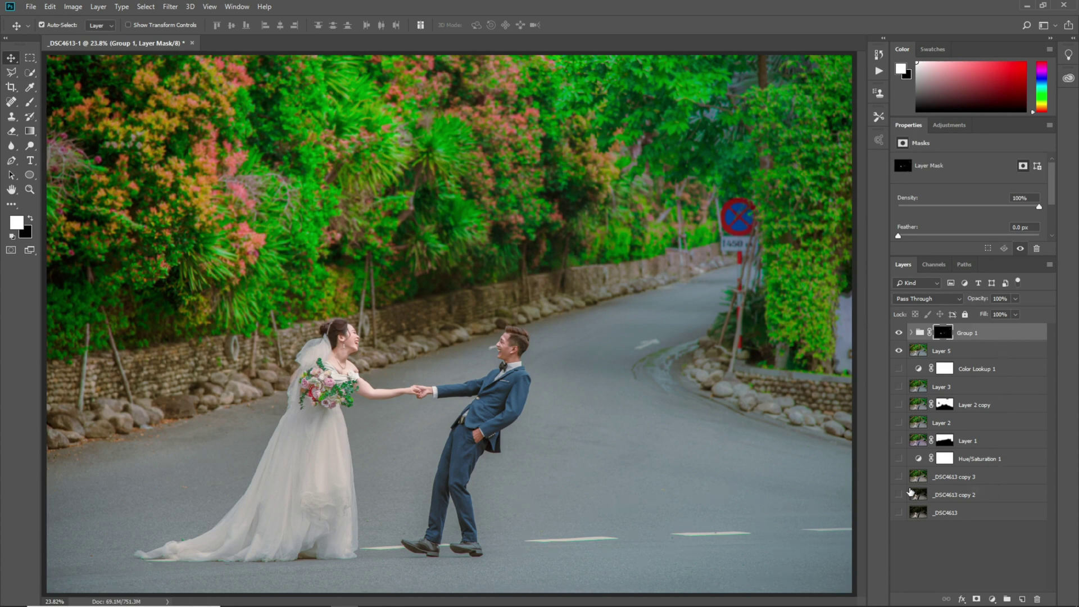
pyautogui.moveTo(900, 497); pyautogui.dragTo(901, 433)
pyautogui.moveTo(893, 391); pyautogui.dragTo(899, 369)
pyautogui.keyDown('shift'); pyautogui.click(980, 496); pyautogui.keyUp('shift')
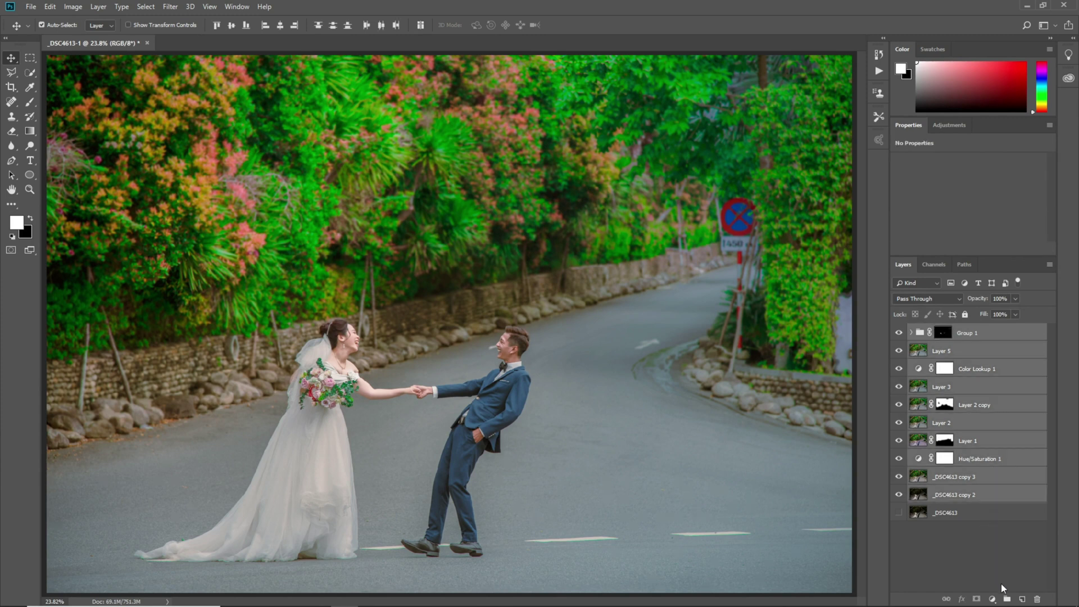